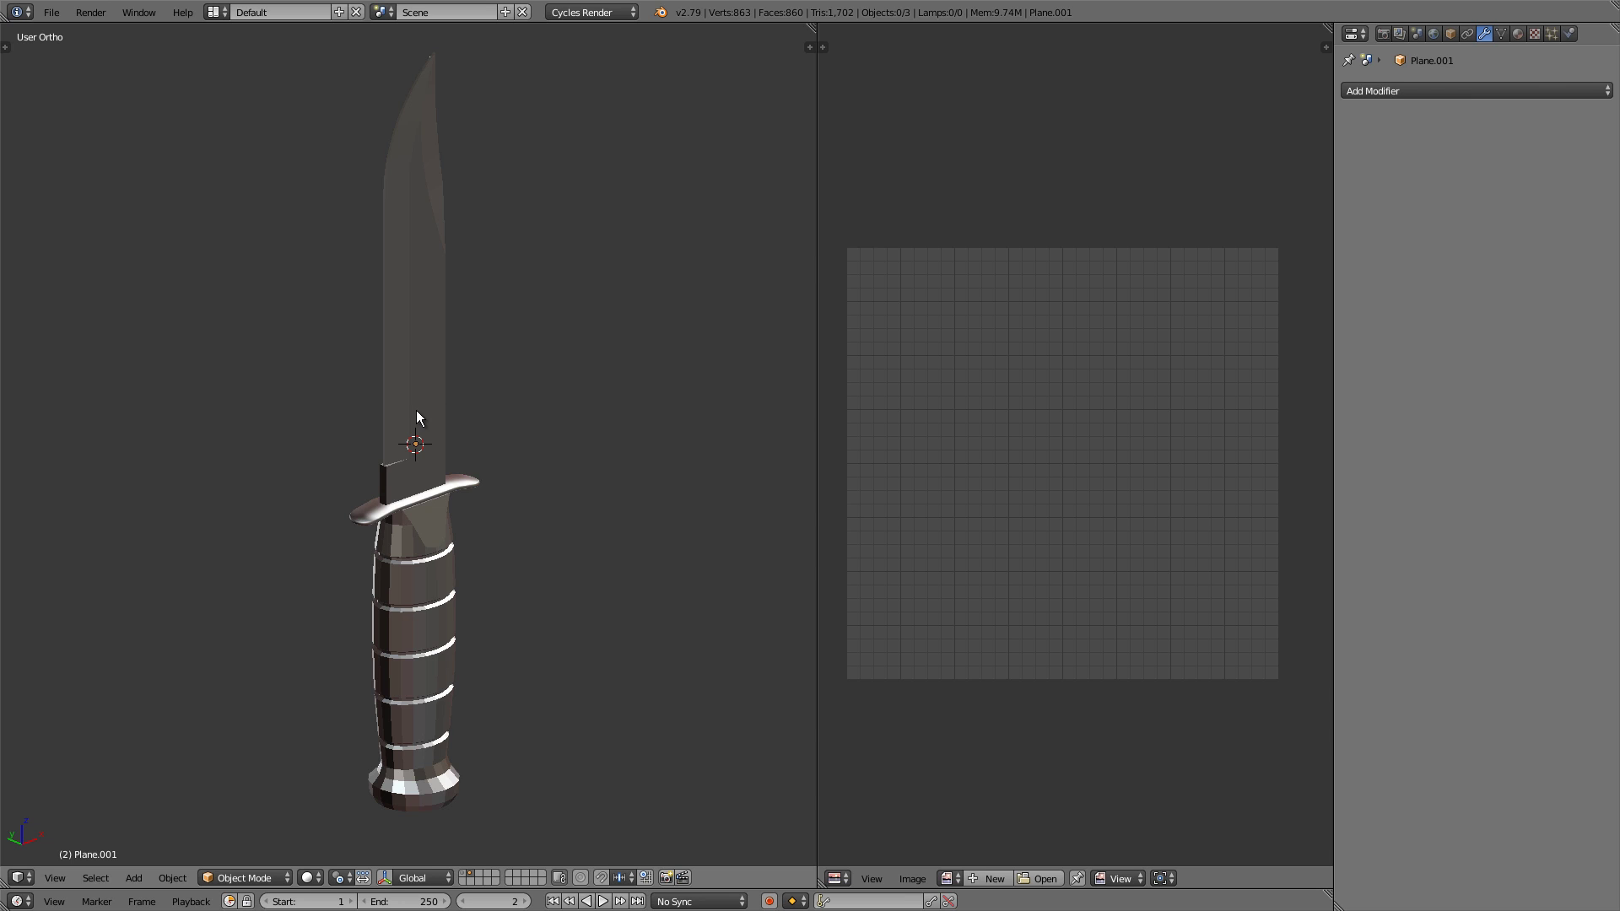
Frame the knife in front view and add a Triangulate modifier to the blade
key("KP_1")
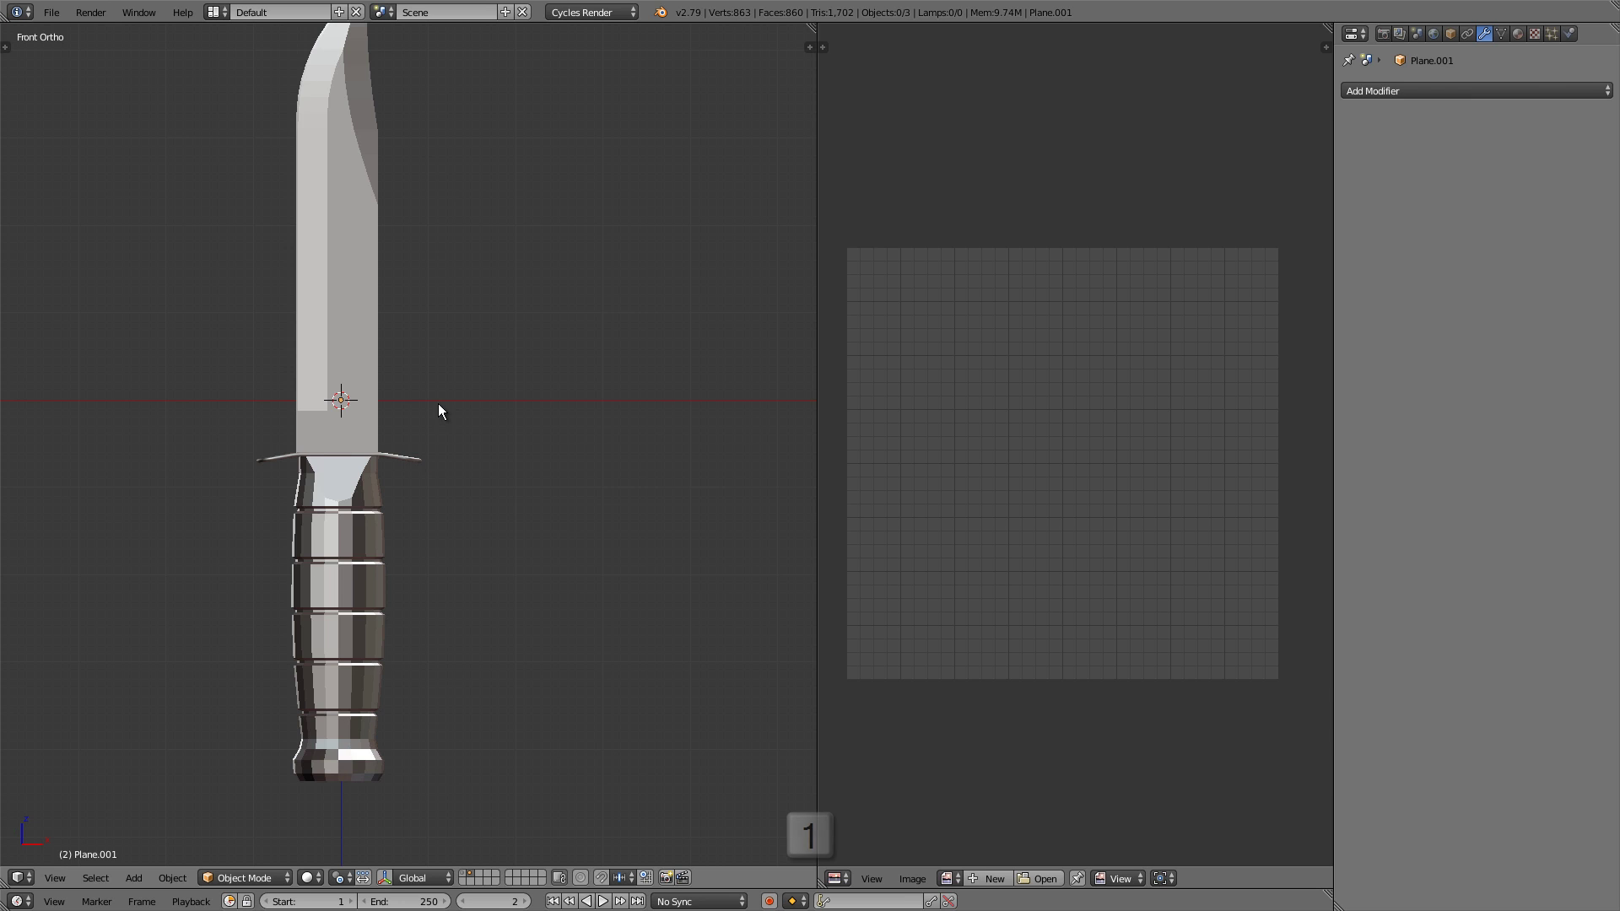
middle_click_drag(443, 399, 527, 462, "shift")
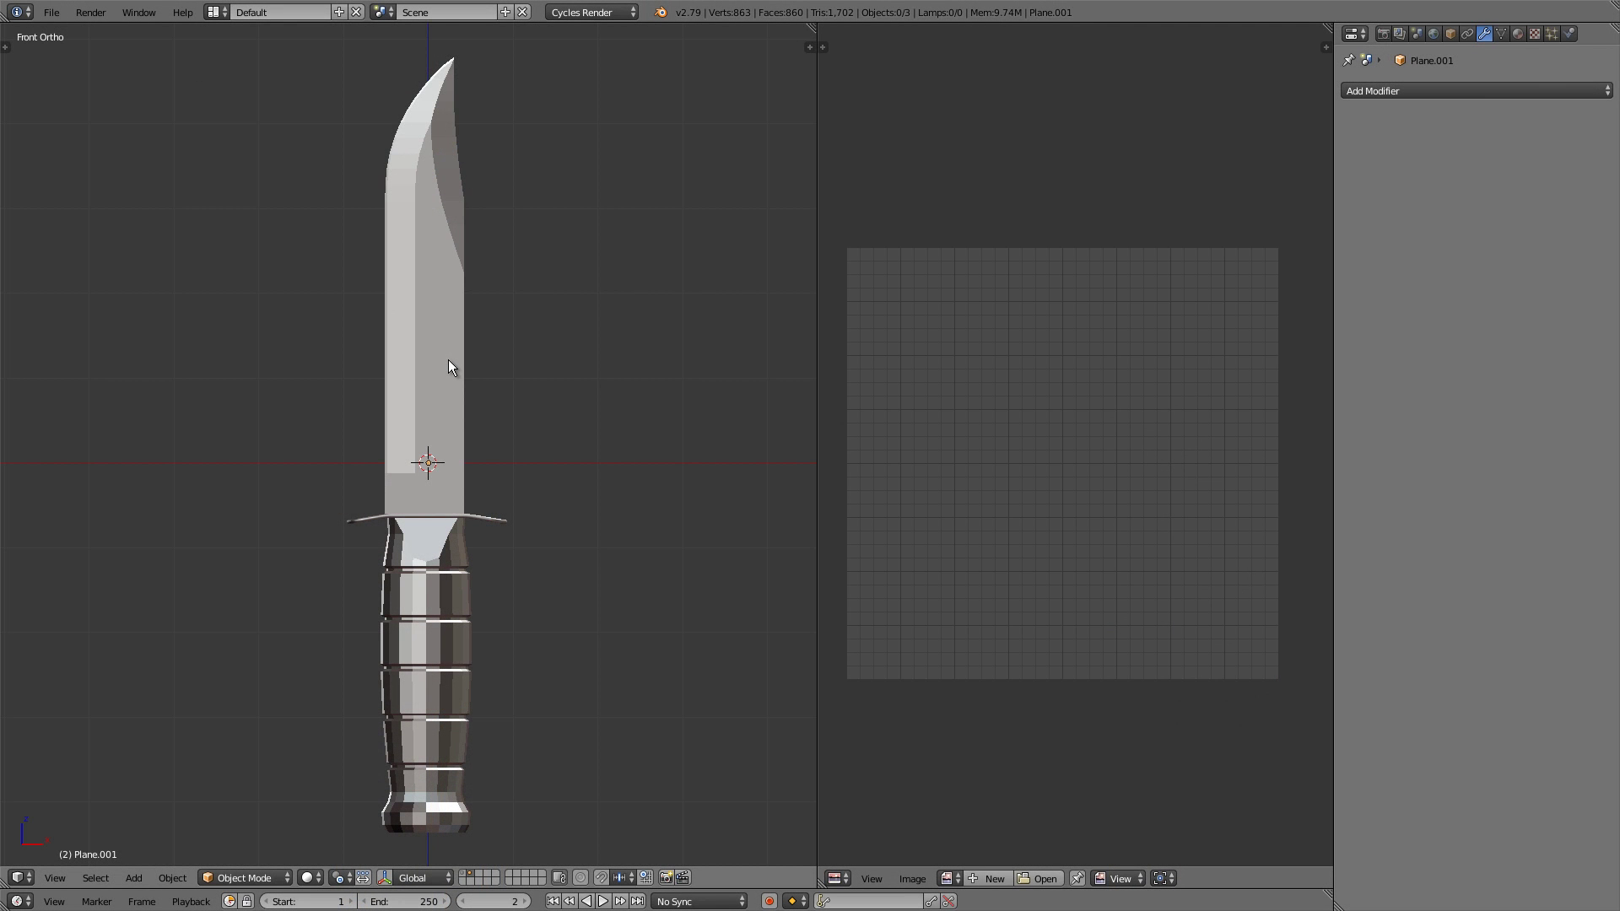
right_click(448, 364)
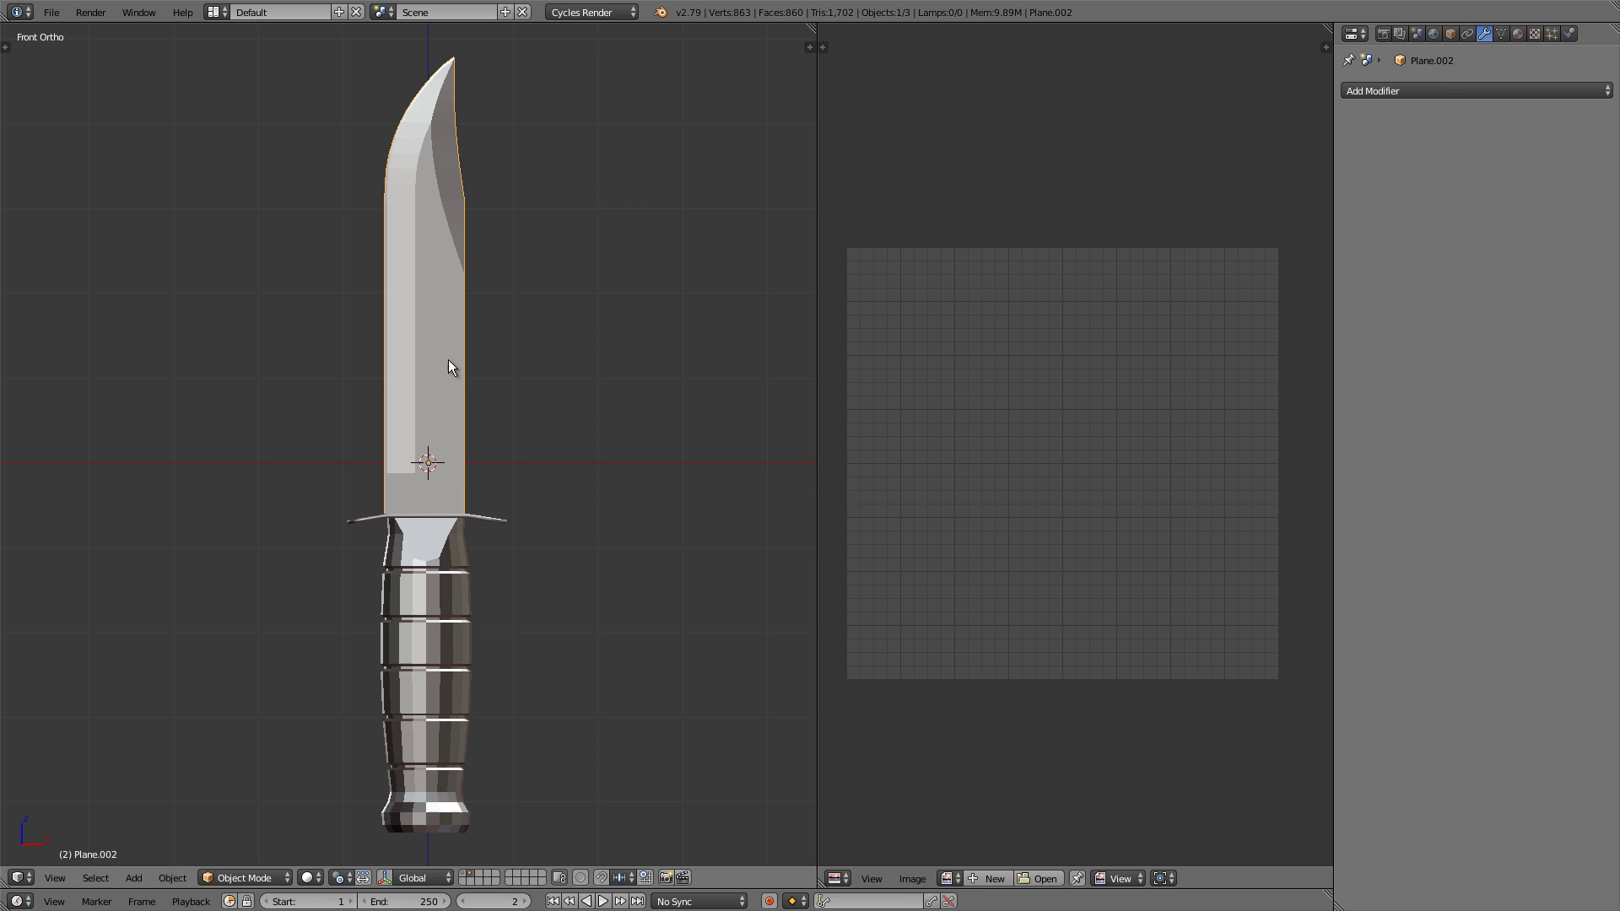
left_click(1429, 87)
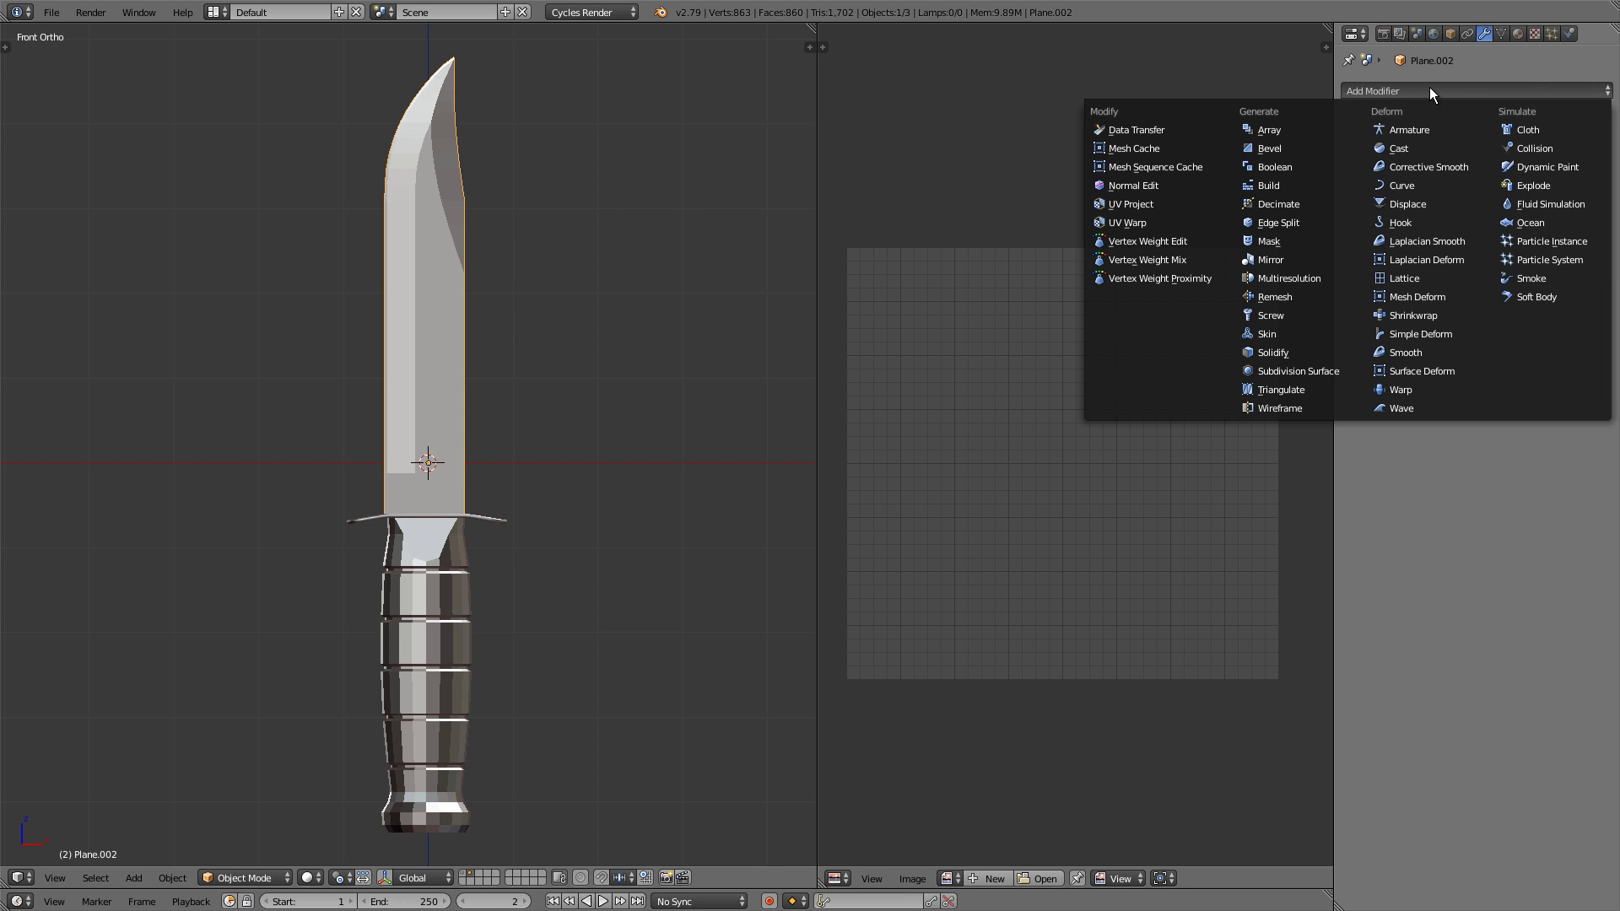
left_click(1322, 387)
Switch to wireframe to inspect the blade's new triangles
key("z")
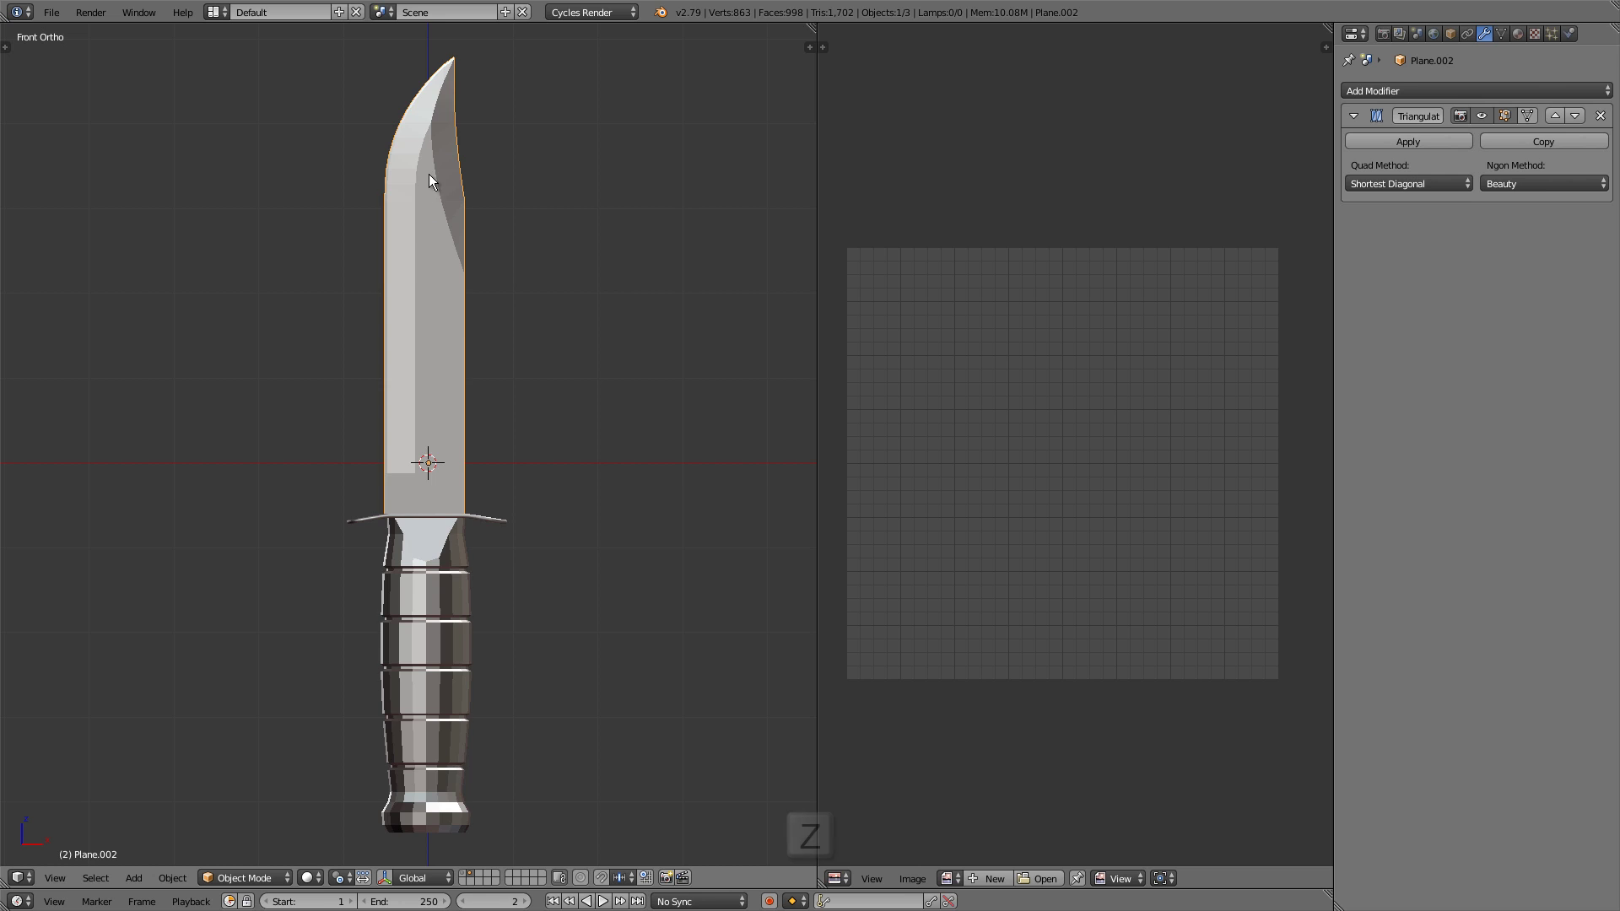
scroll(435, 105, "up", 3)
middle_click_drag(449, 117, 463, 136, "shift")
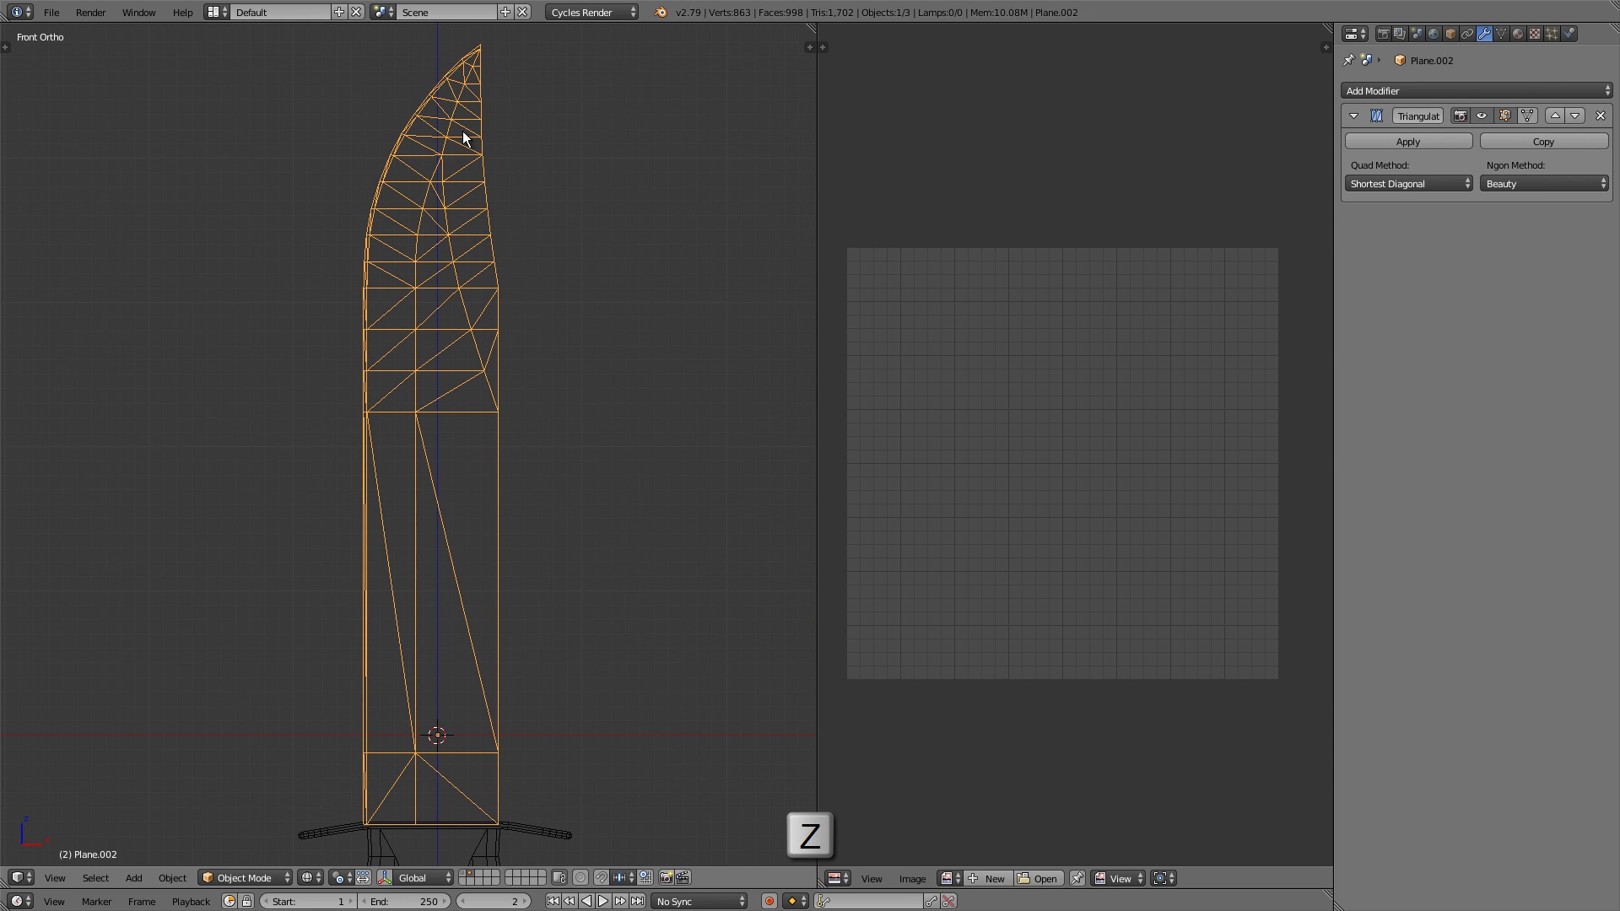
scroll(506, 278, "down", 3)
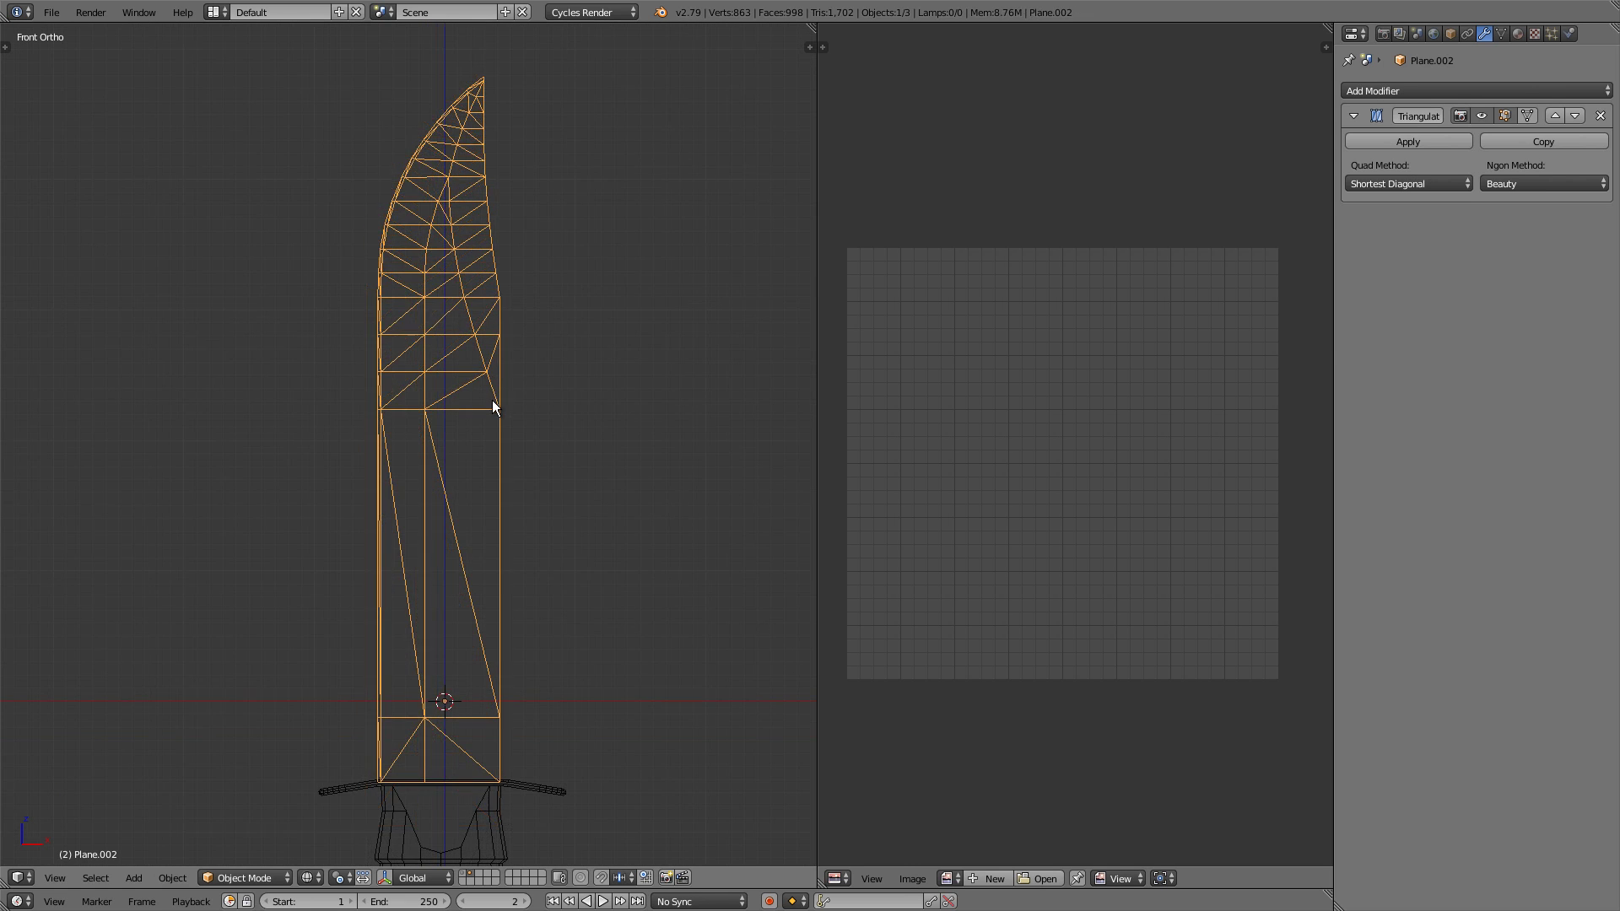
scroll(520, 339, "down", 3)
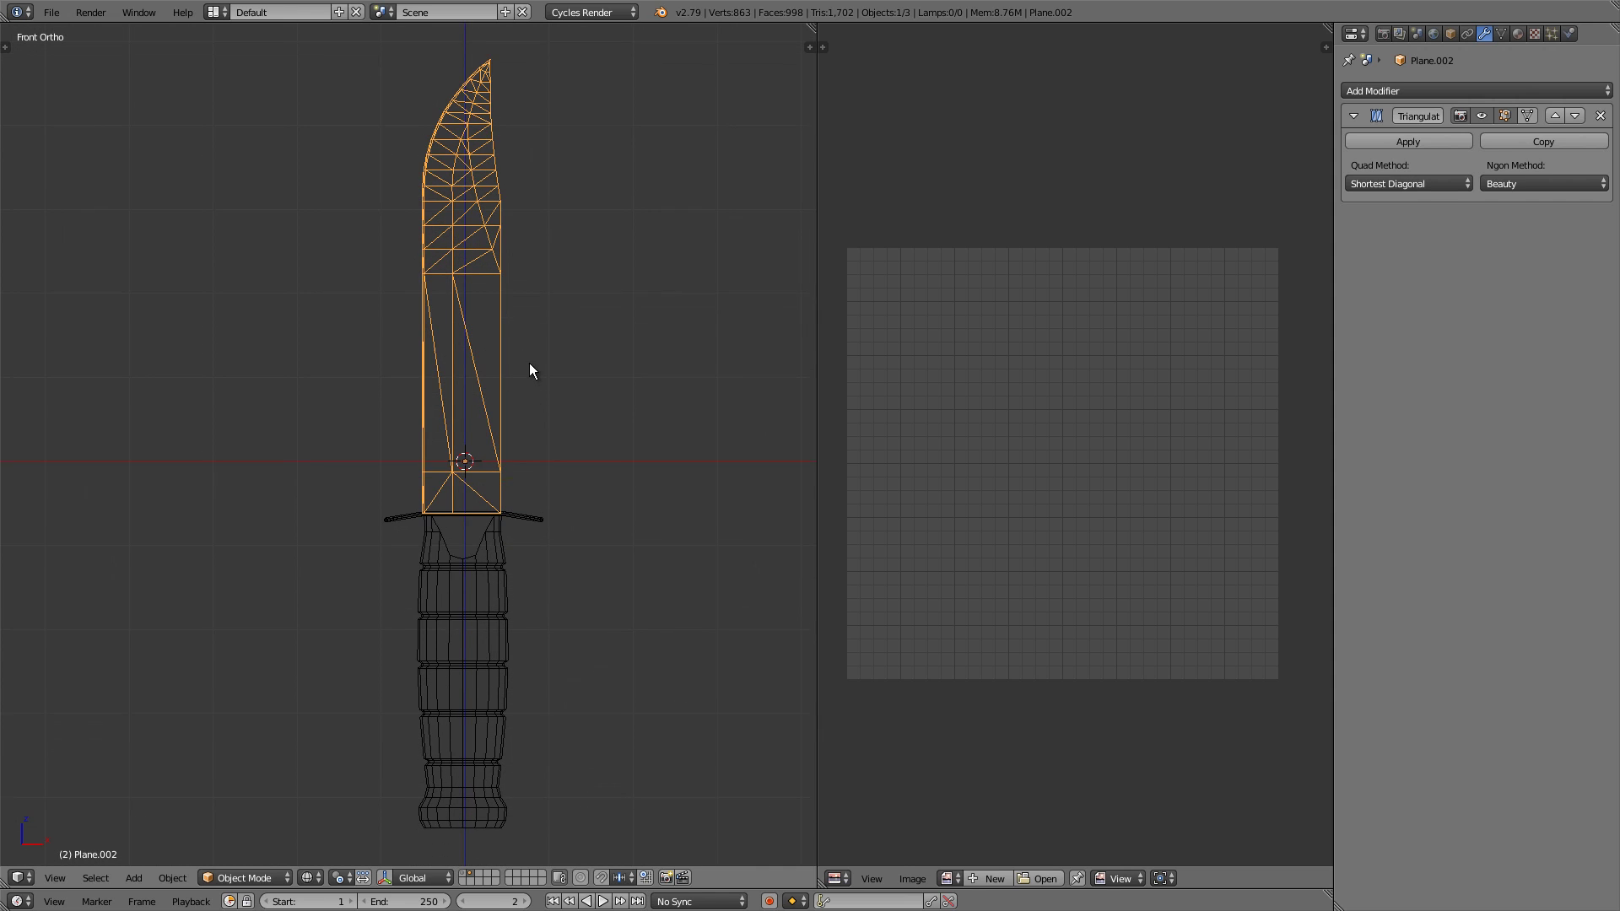
Link the blade's modifiers to the handle and guard with Ctrl+L > Modifiers
right_click(503, 566)
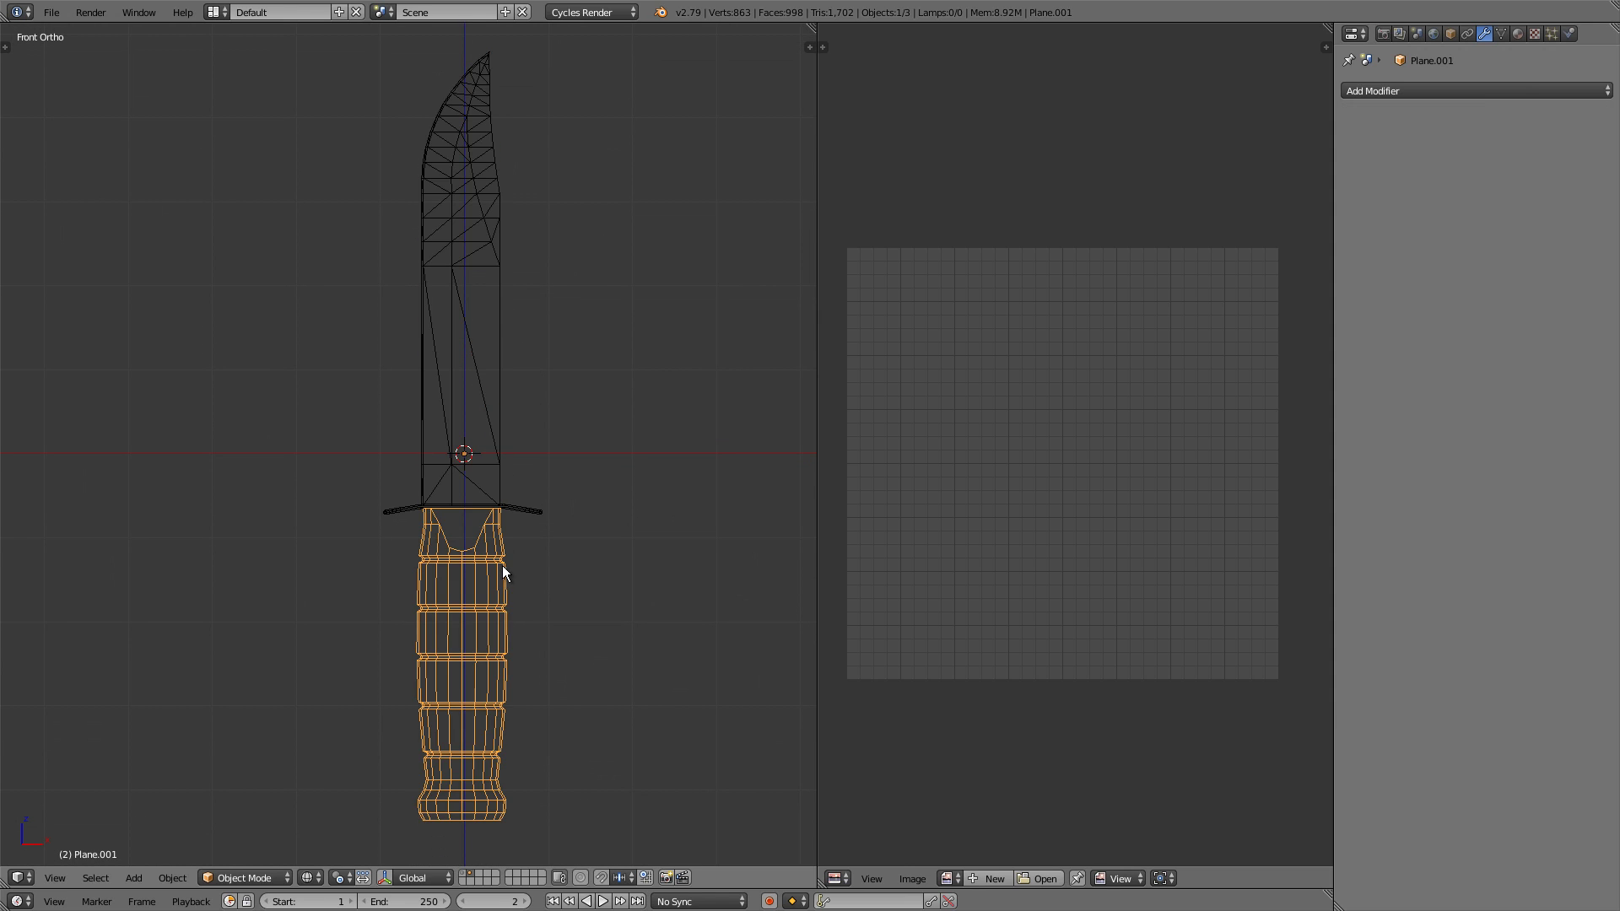
right_click(523, 516, "shift")
right_click(507, 391, "shift")
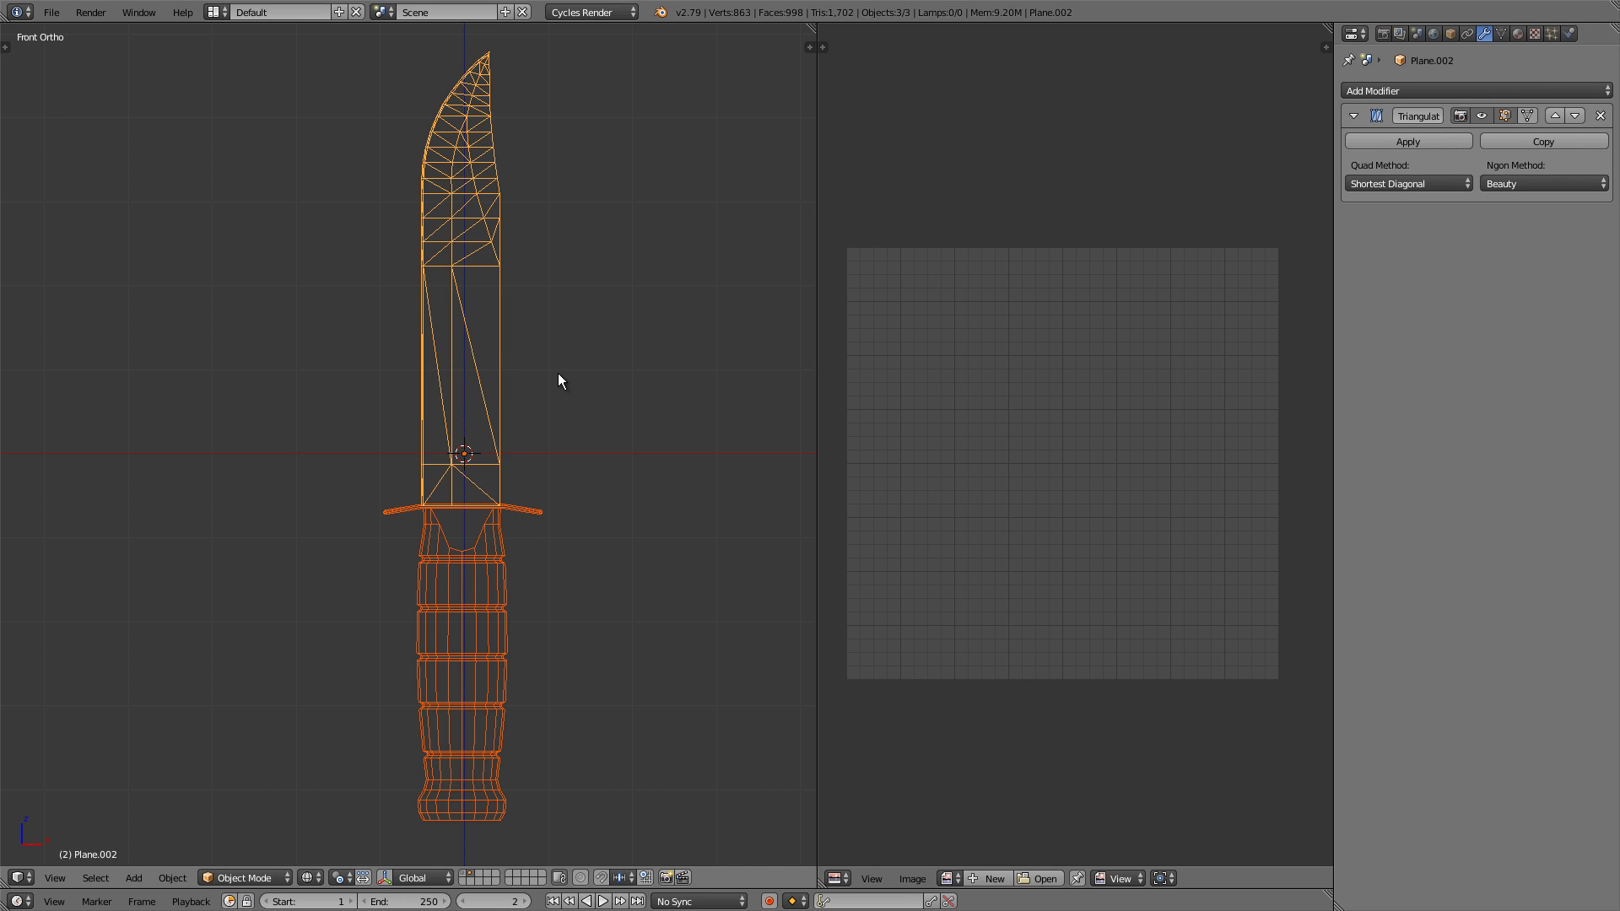
key("ctrl+l")
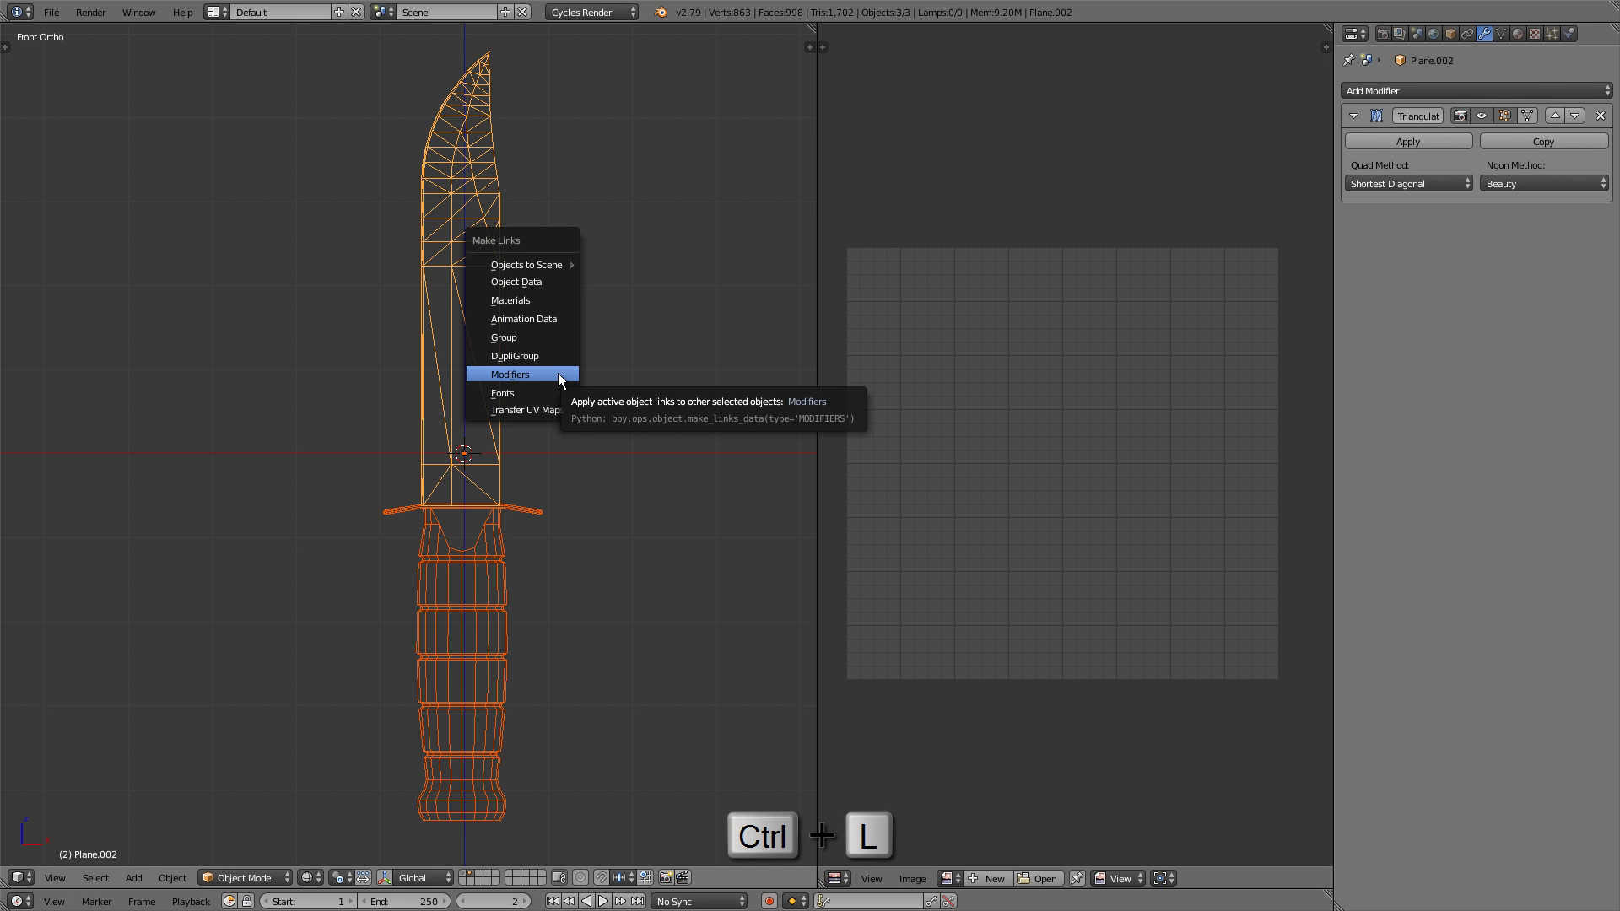
left_click(557, 375)
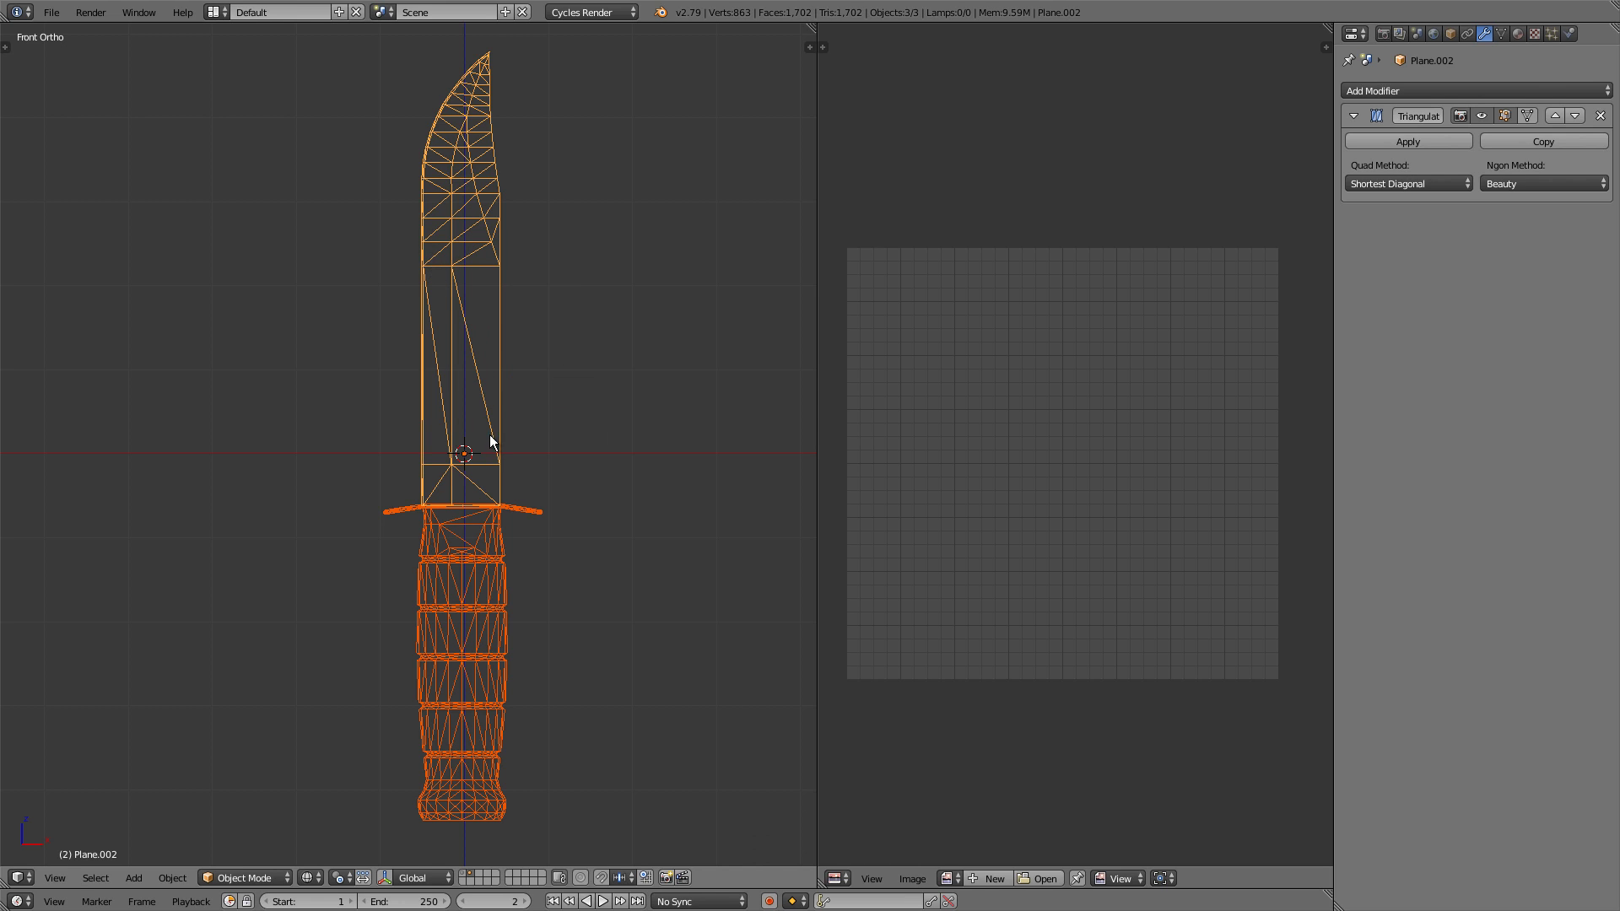
Check the handle's triangulation and return the viewport to solid shading
right_click(535, 514)
right_click(490, 564)
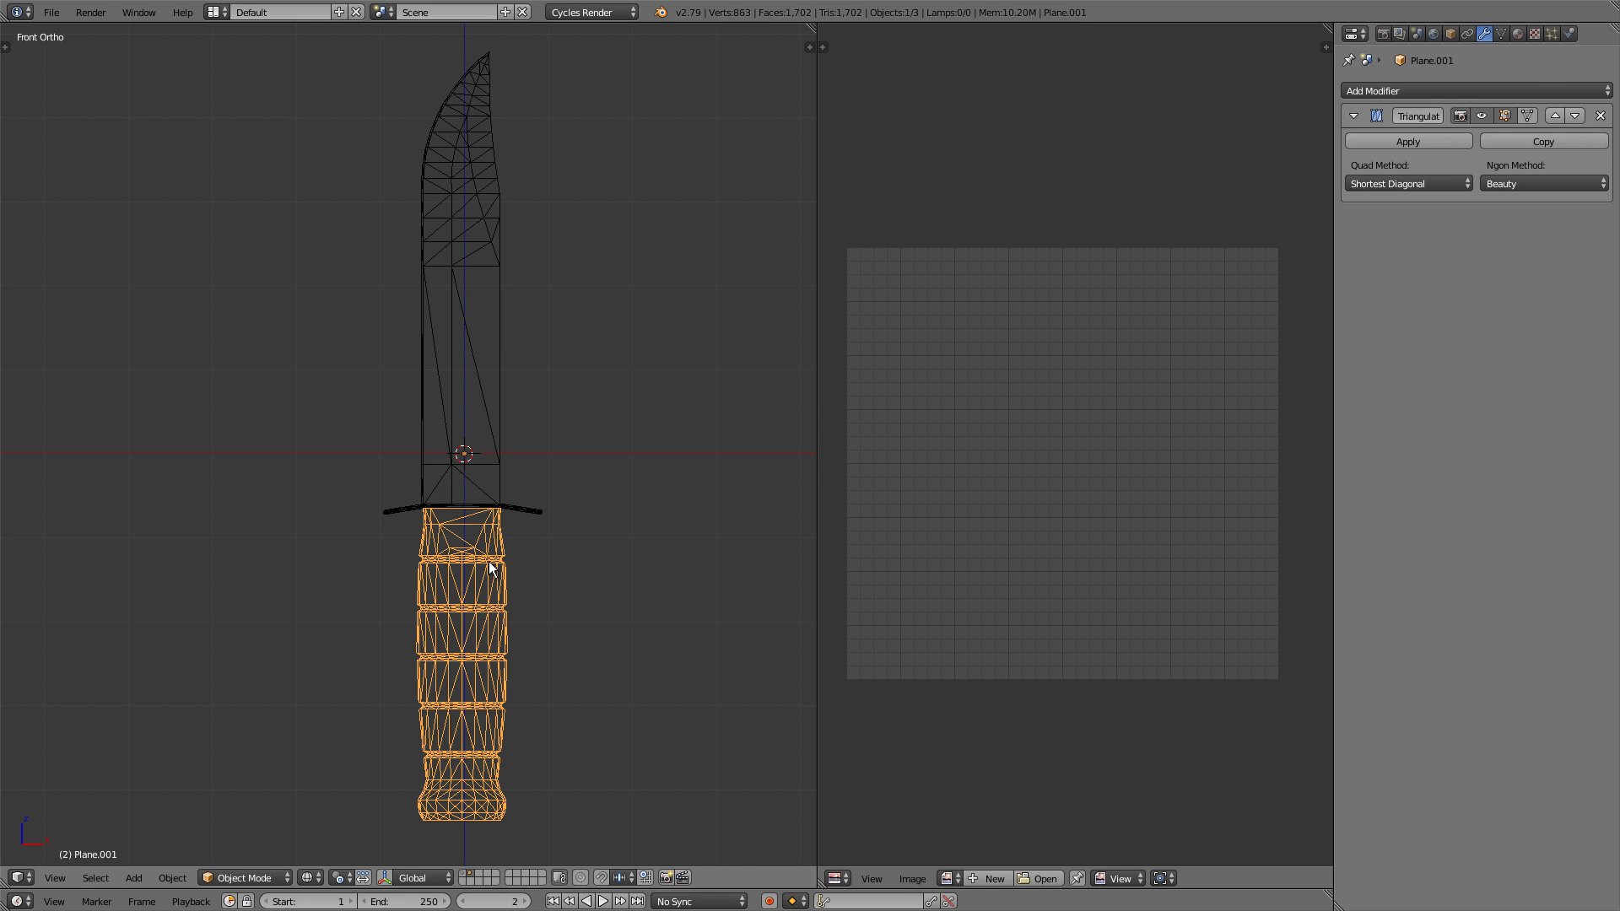
key("z")
mouse_move(481, 553)
middle_mouse_down()
mouse_move(568, 589)
mouse_move(471, 583)
middle_mouse_up()
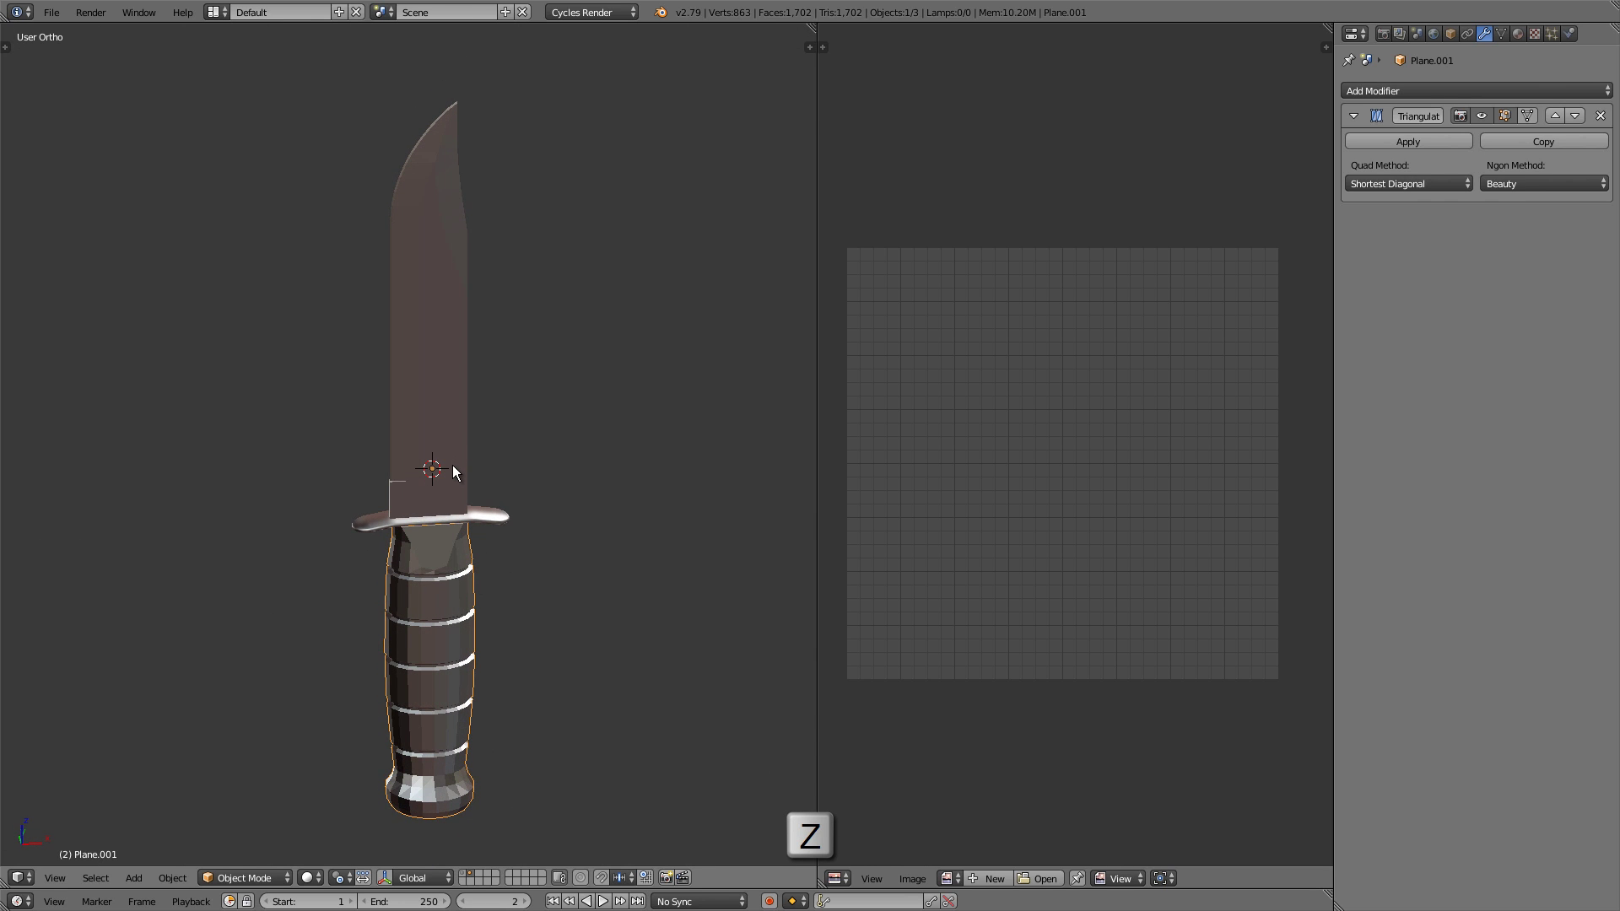
middle_click_drag(449, 472, 465, 458, "shift")
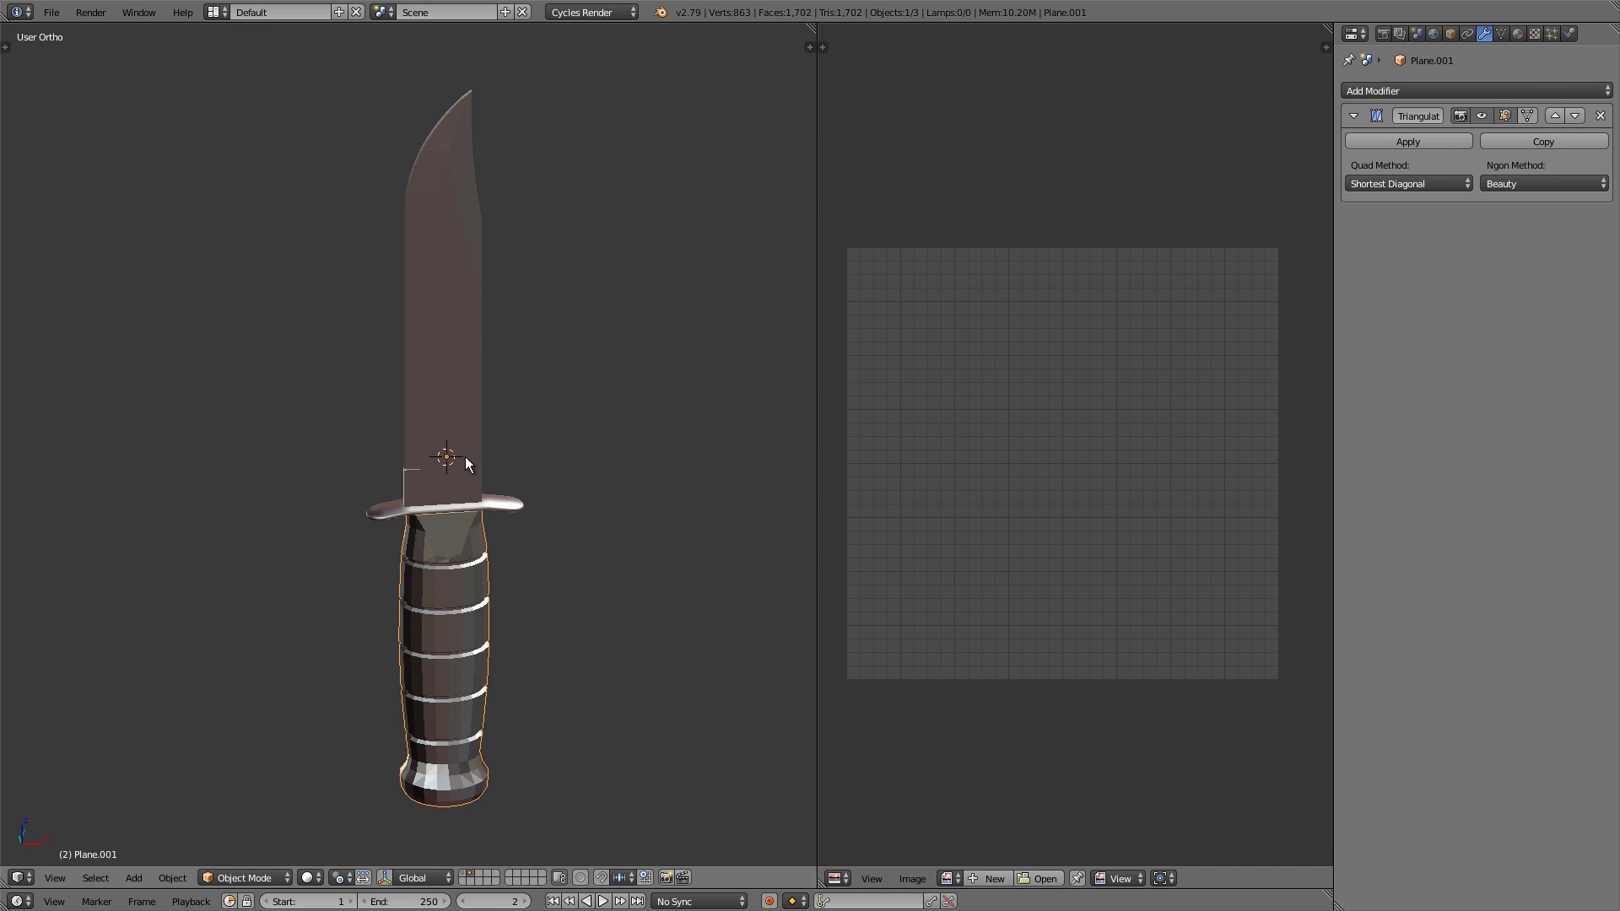
Apply Shading: Smooth to the handle, guard and blade from the object tools
key("t")
right_click(548, 510, "shift")
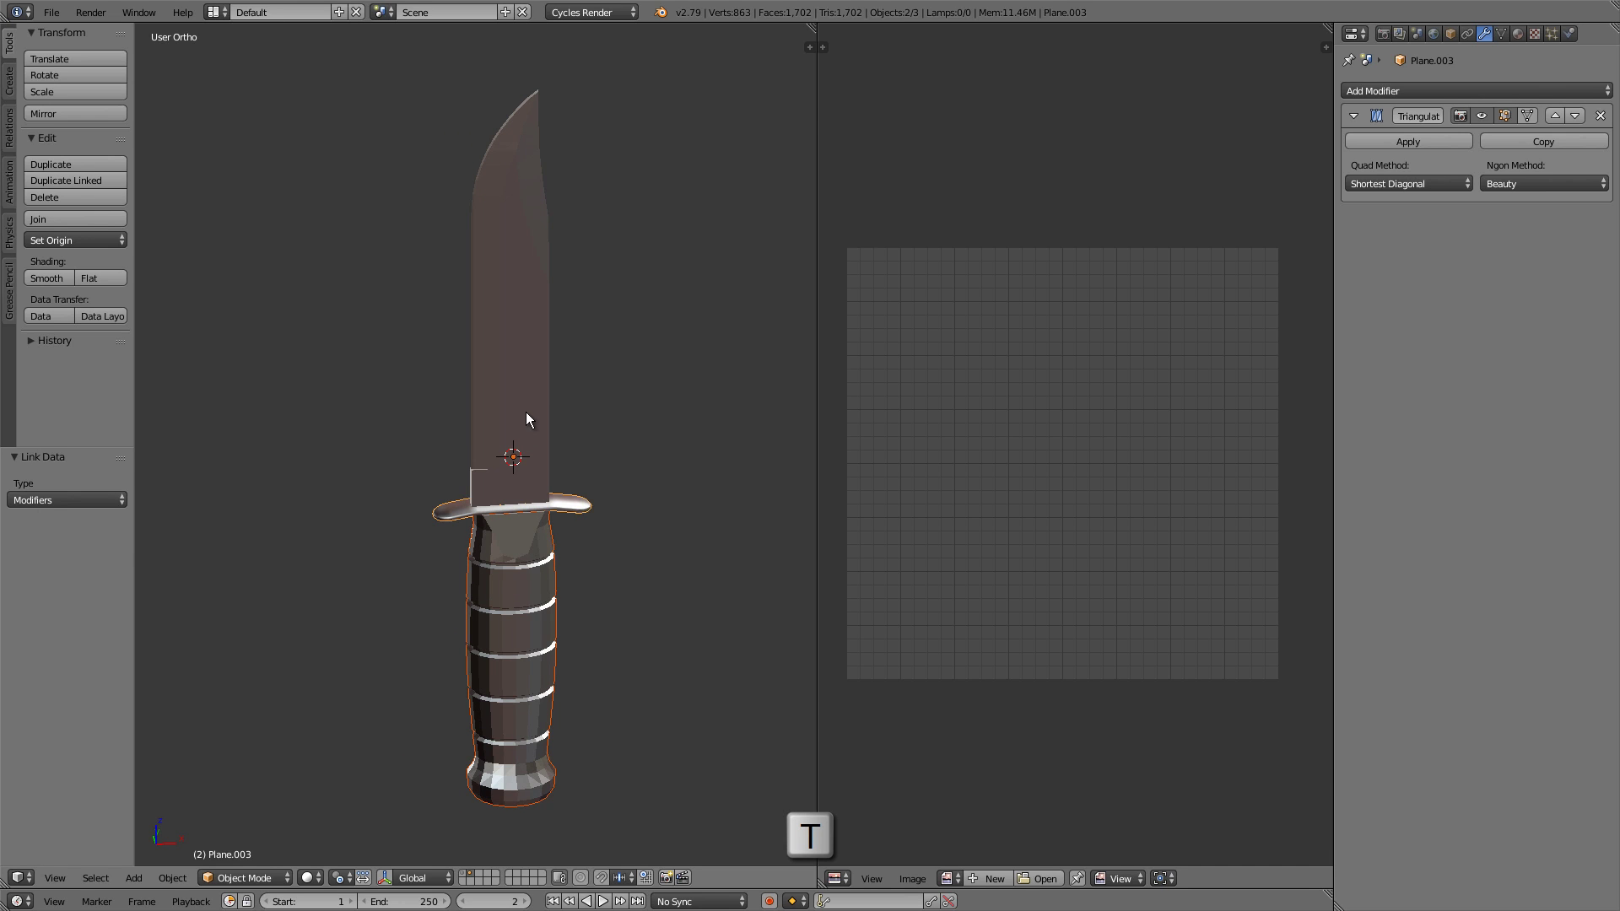
right_click(527, 413, "shift")
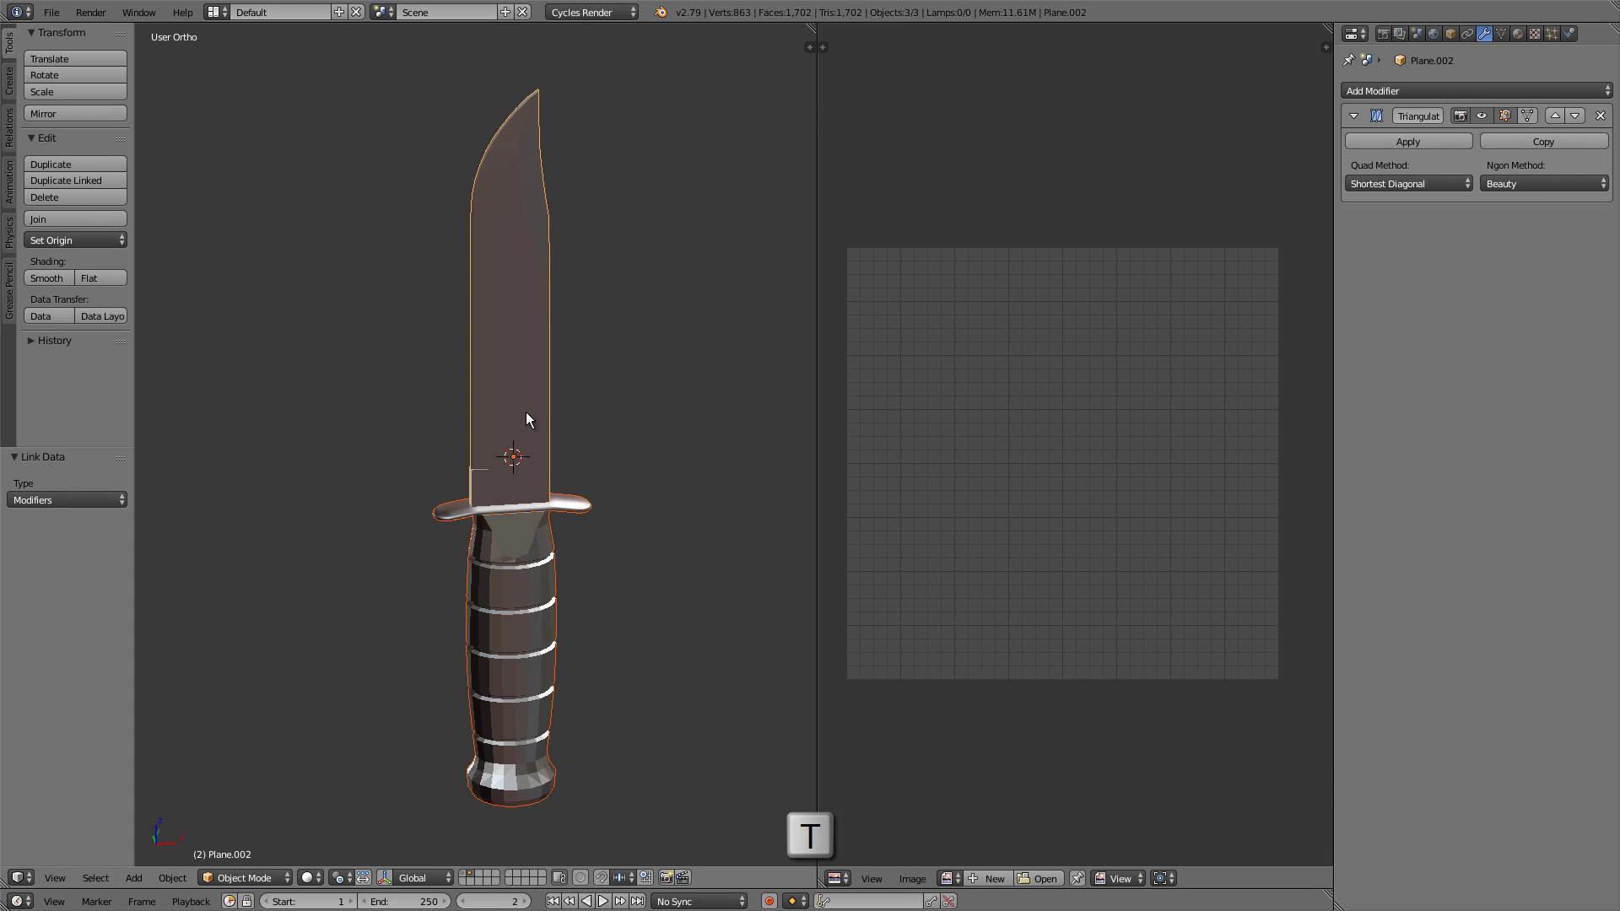
left_click(47, 278)
key("t")
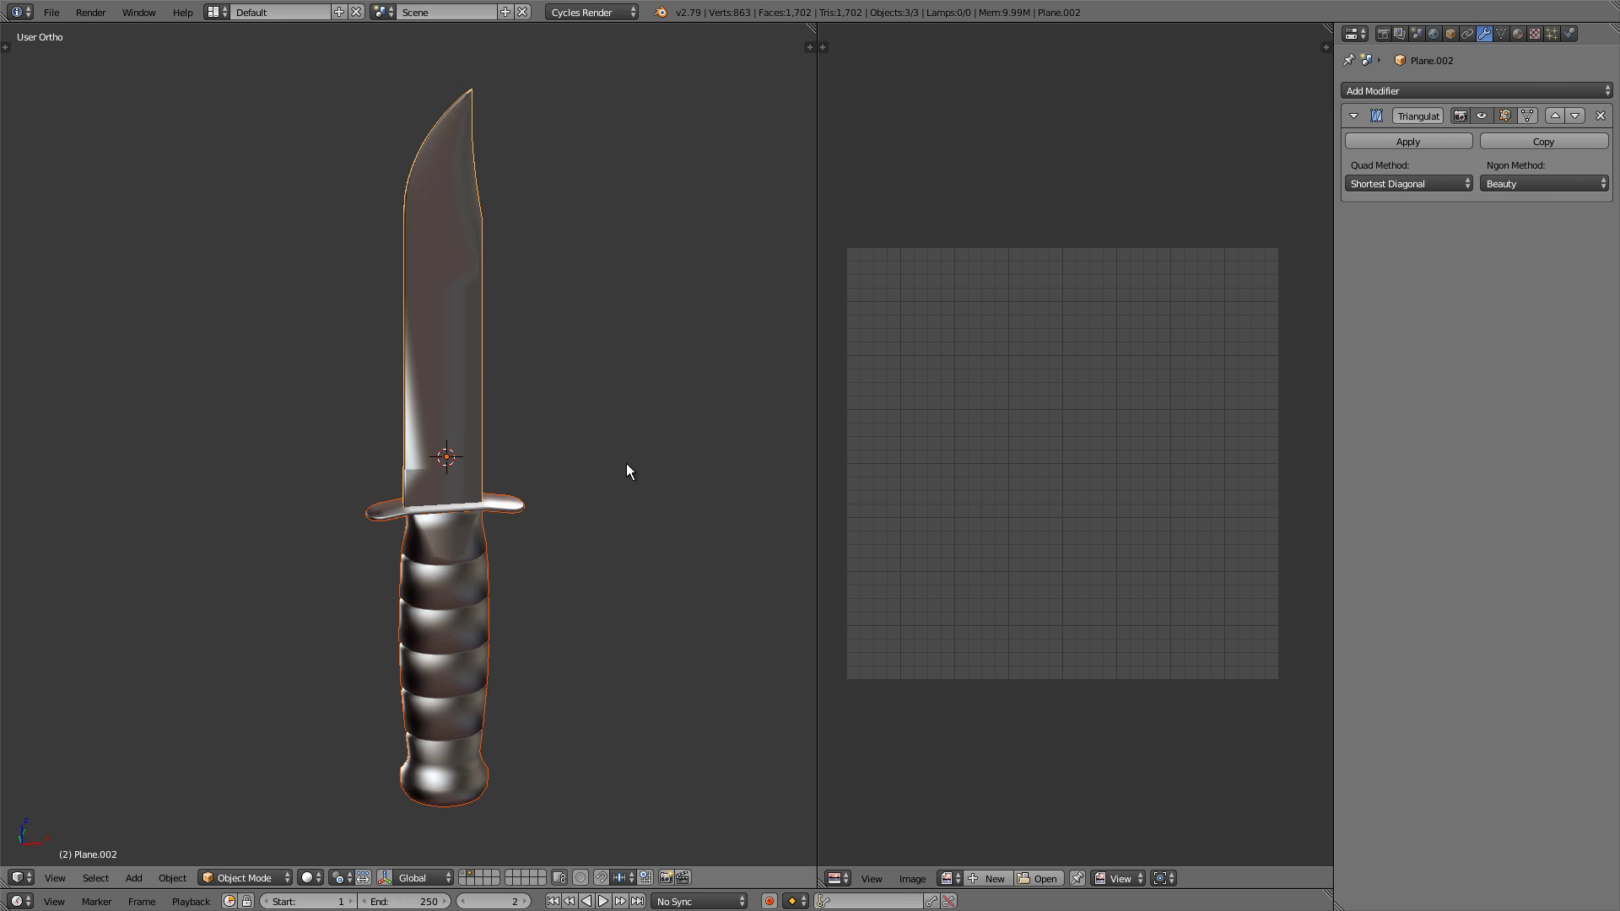
Create a new 4096 px image named knife_normal, 32-bit float without alpha
left_click_drag(817, 445, 528, 433)
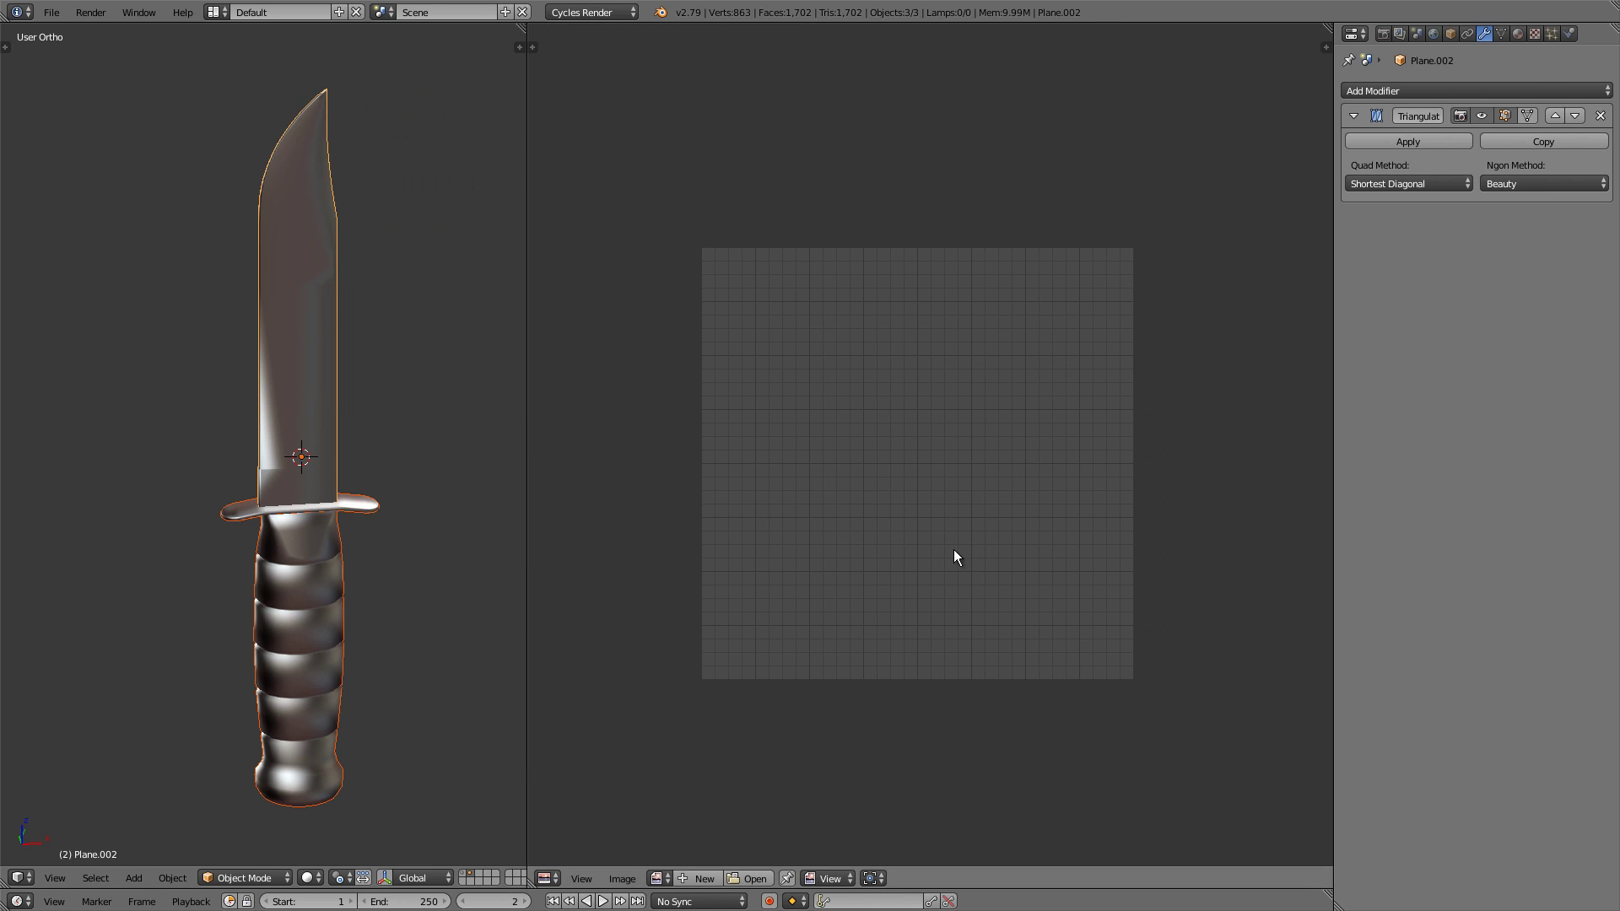
left_click(701, 880)
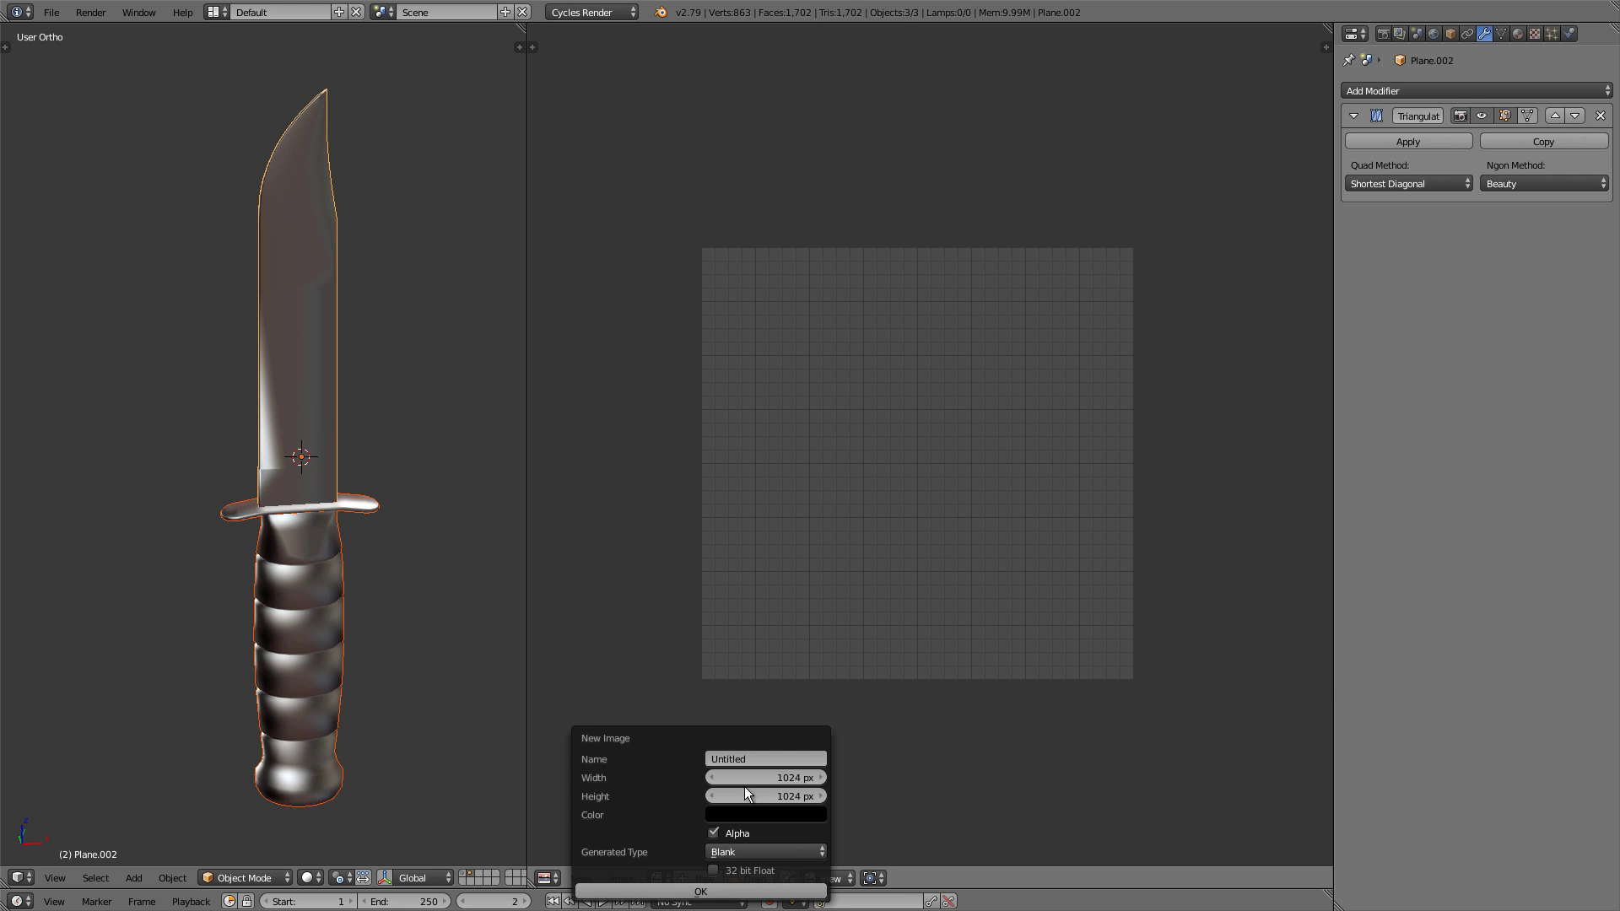
left_click(766, 757)
type("knife_normal")
key("Return")
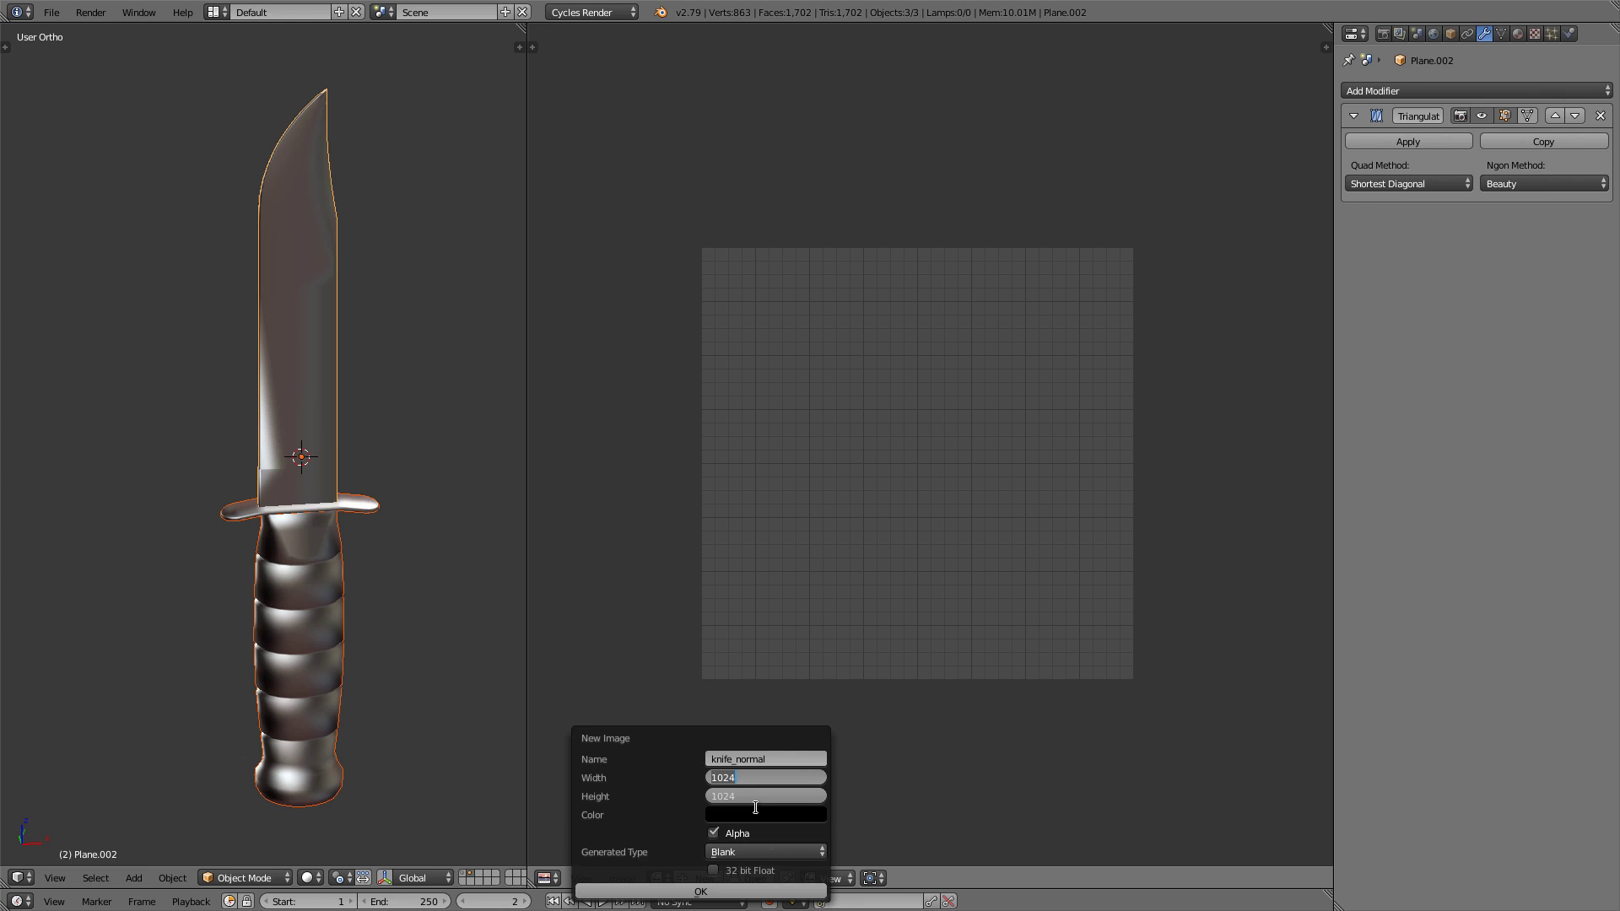
type("4096")
key("Return")
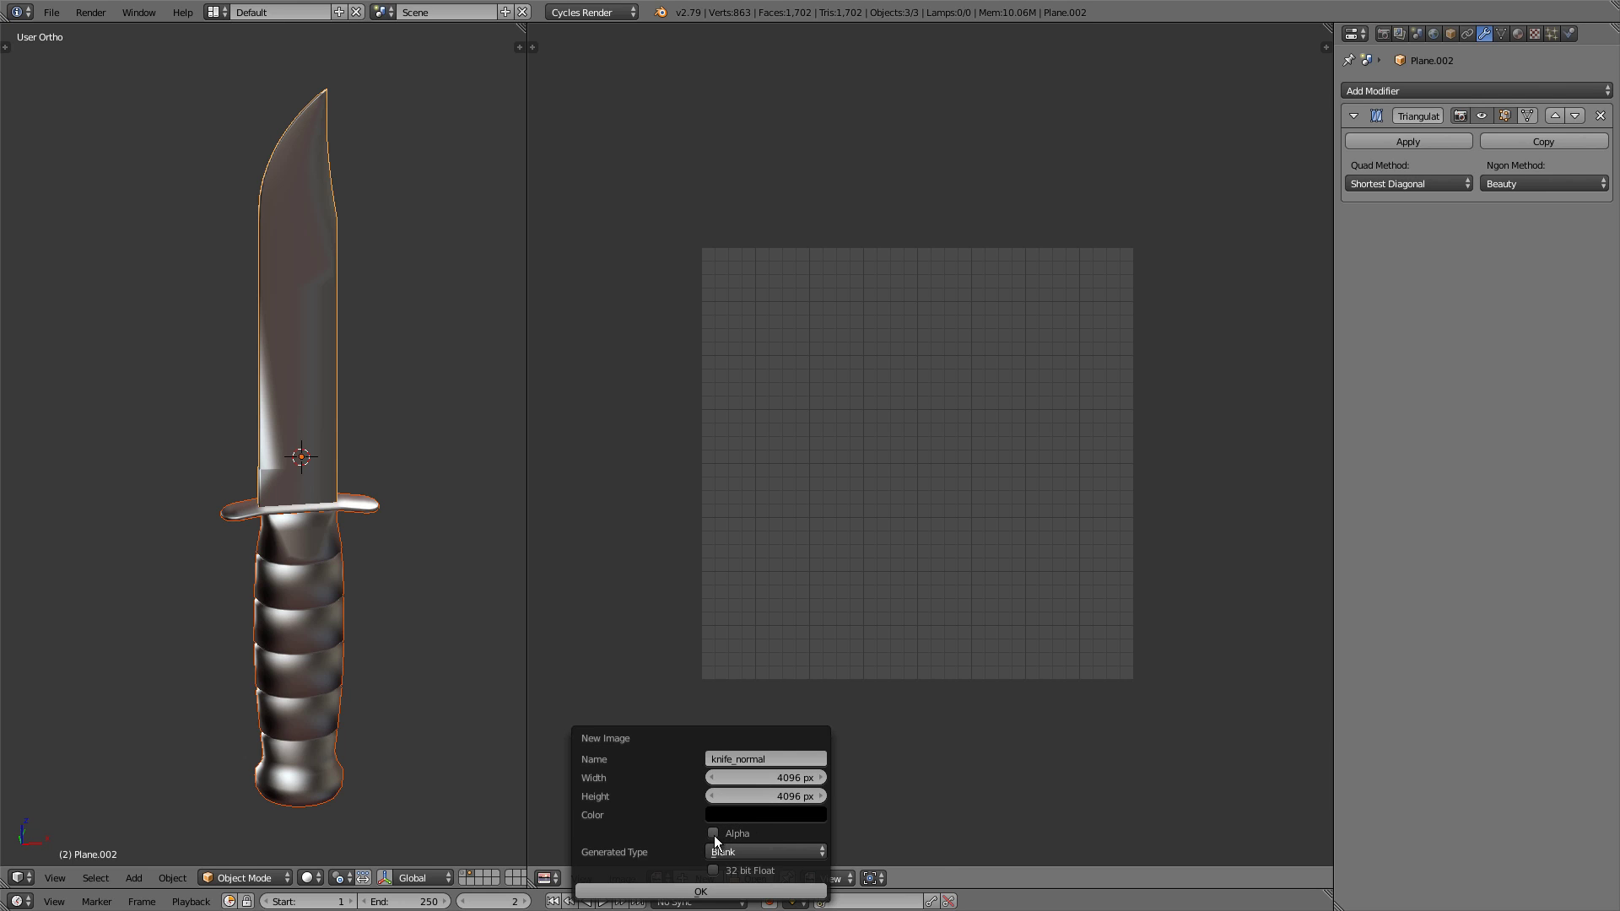
left_click(714, 869)
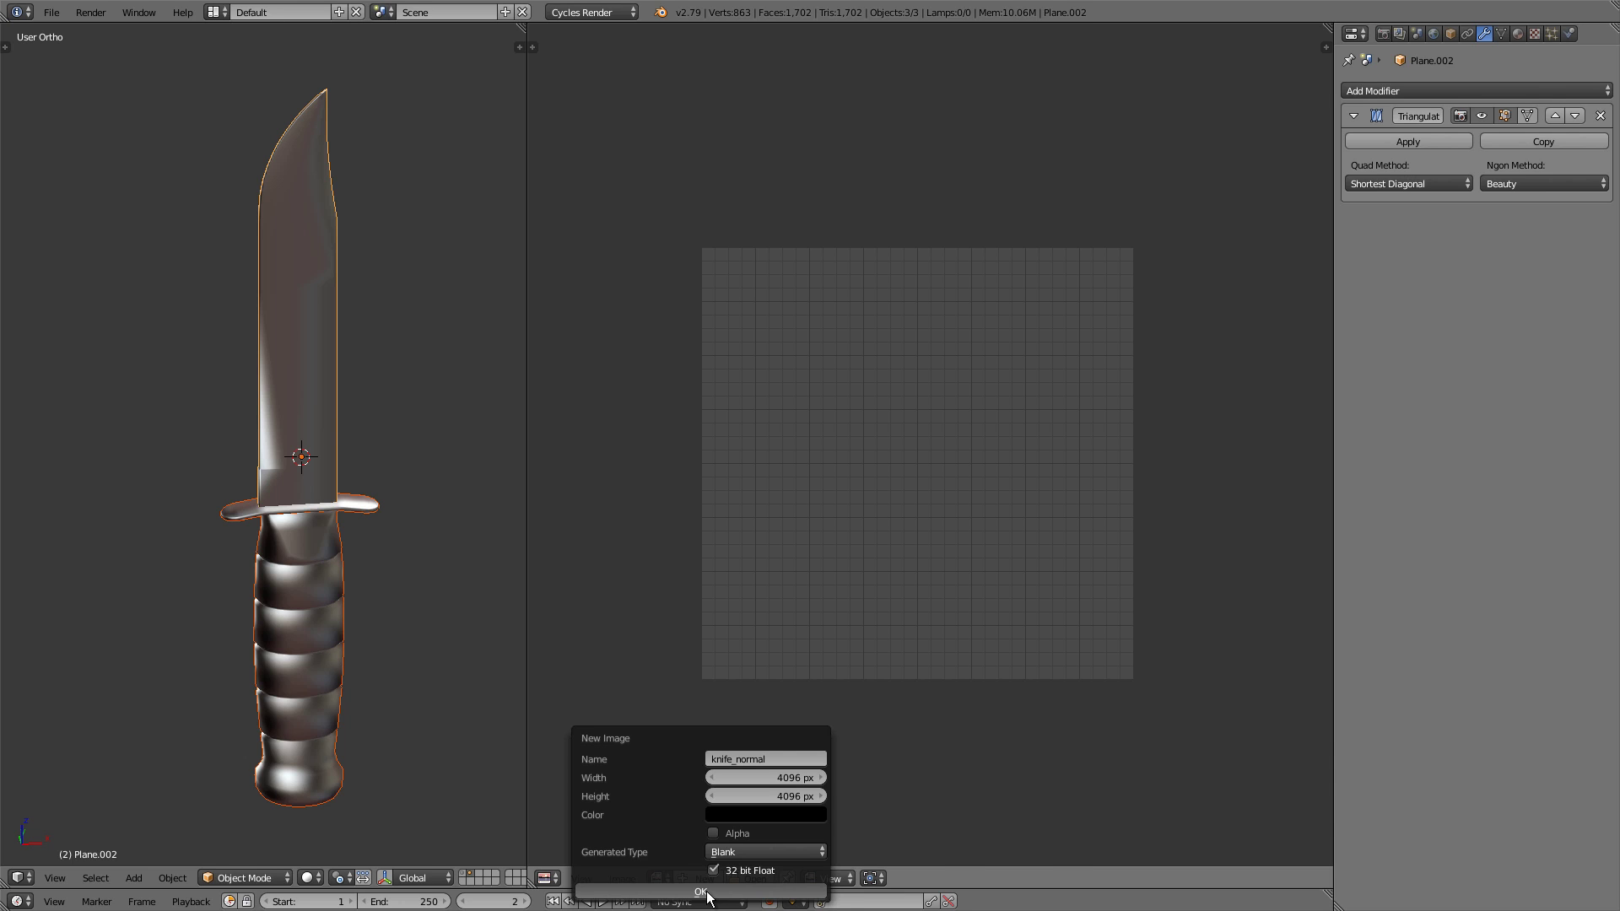
left_click(707, 892)
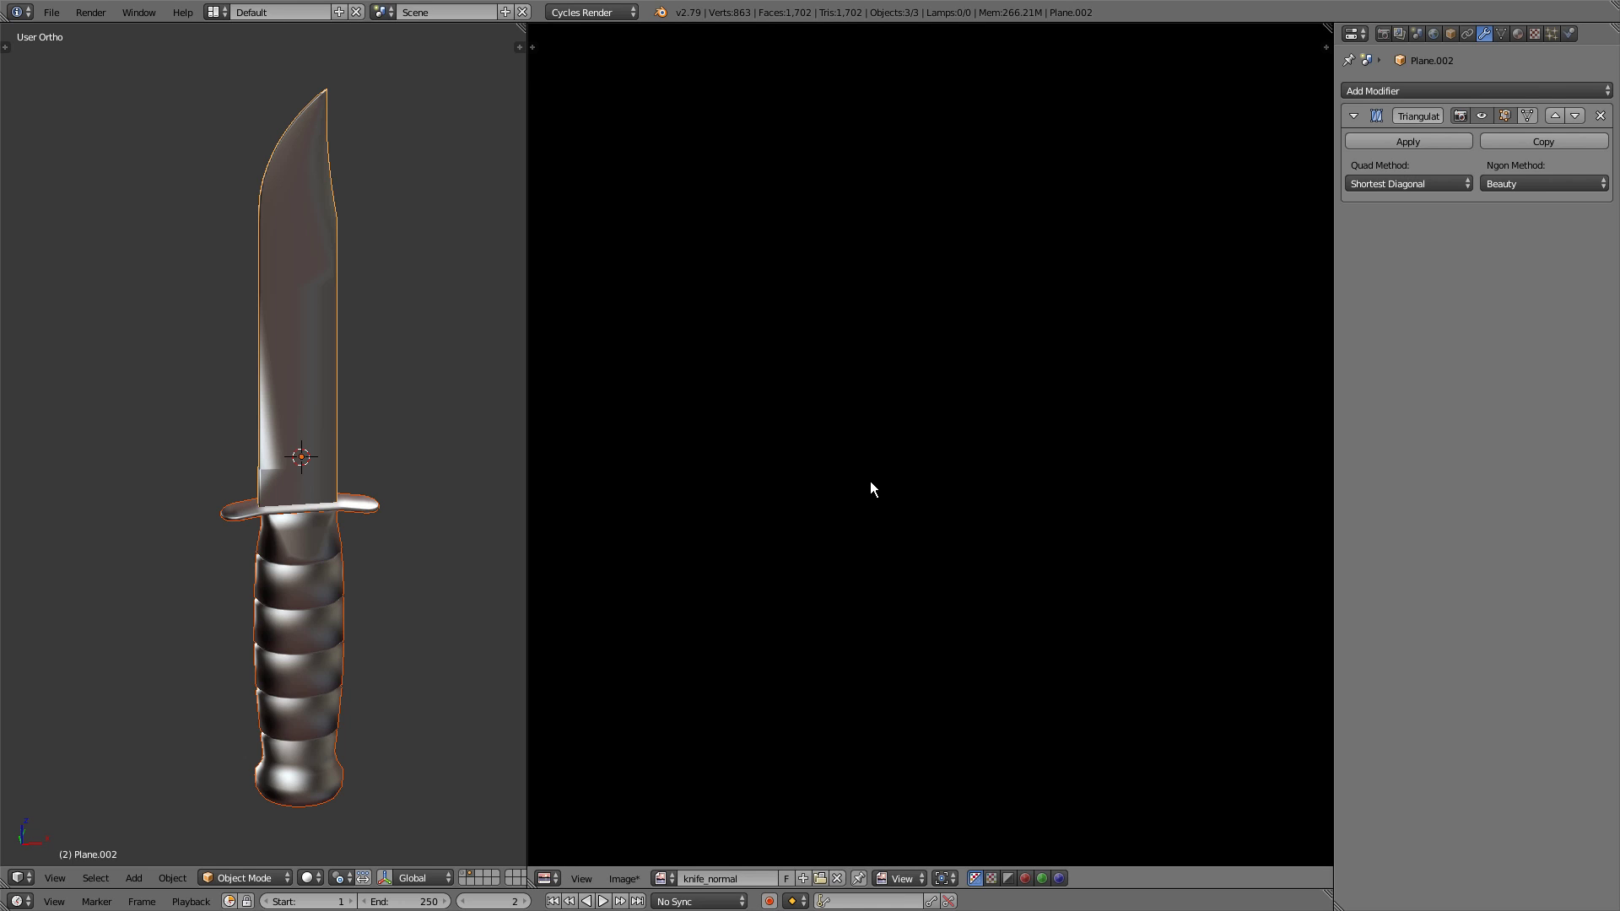
Change knife_normal's Color Space to Non-Color in the image editor sidebar
scroll(871, 488, "down", 1)
scroll(930, 470, "up", 1)
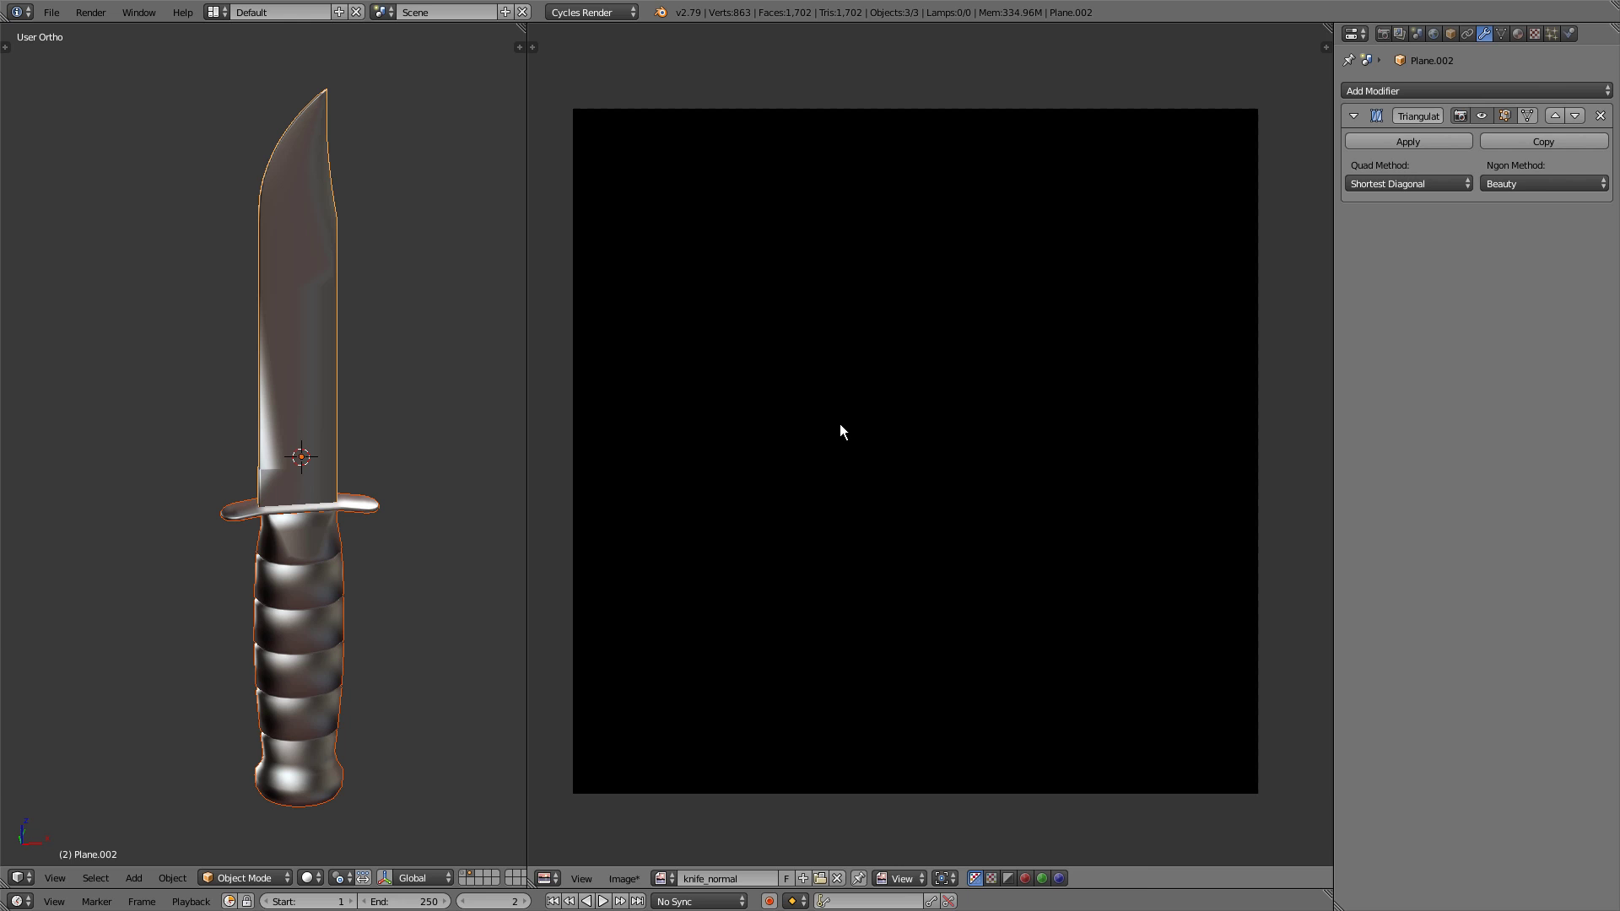
key("n")
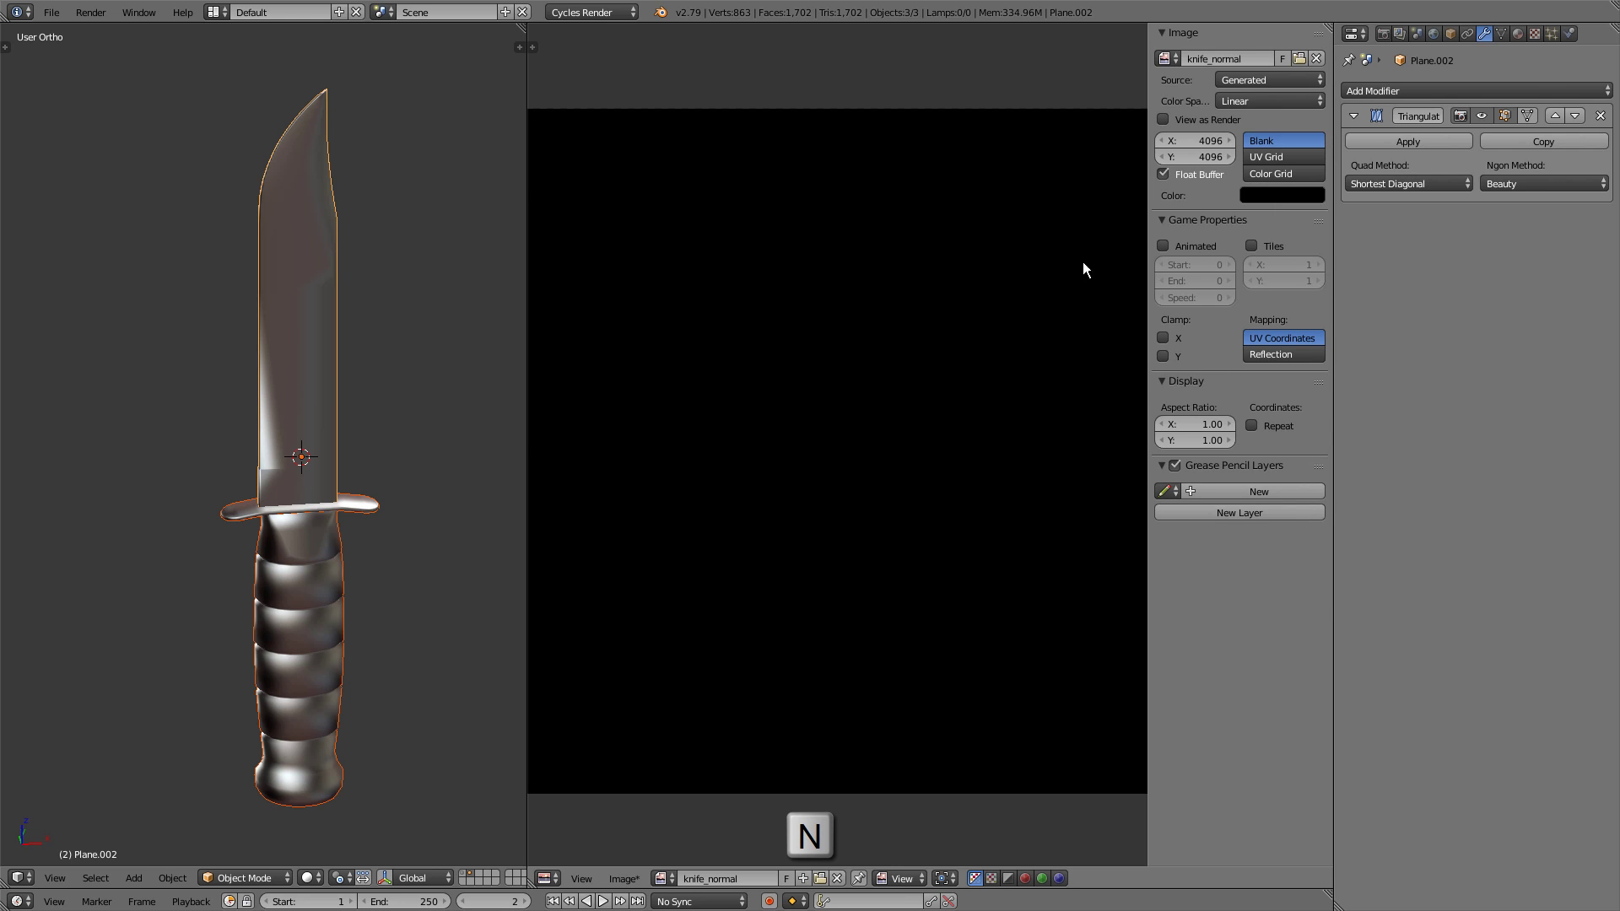
left_click(1238, 103)
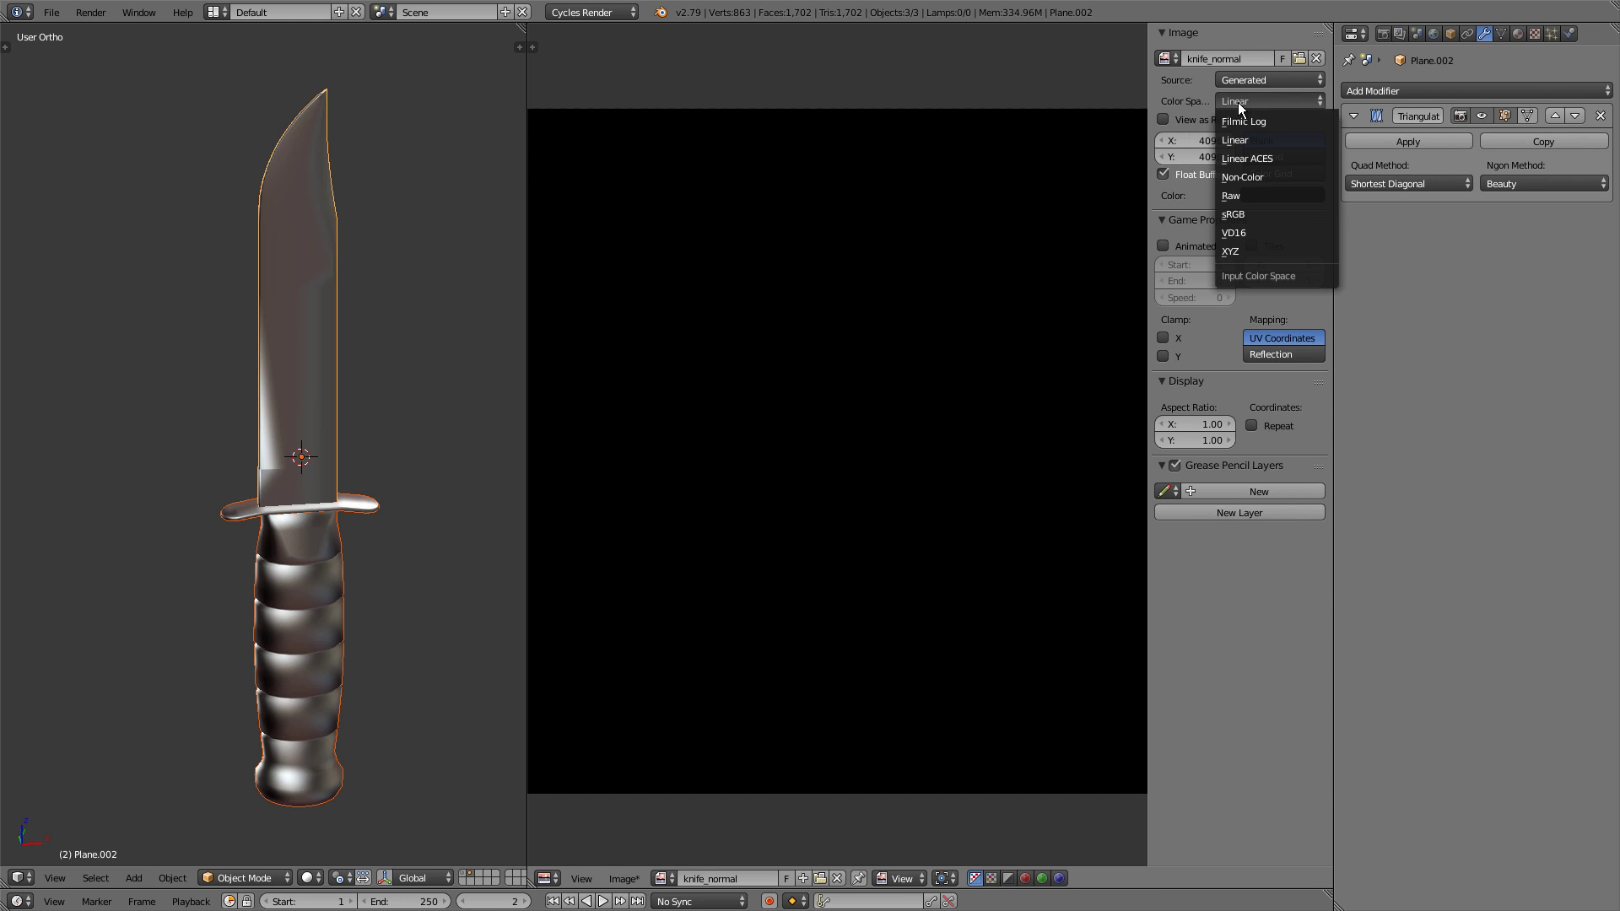
left_click(1244, 178)
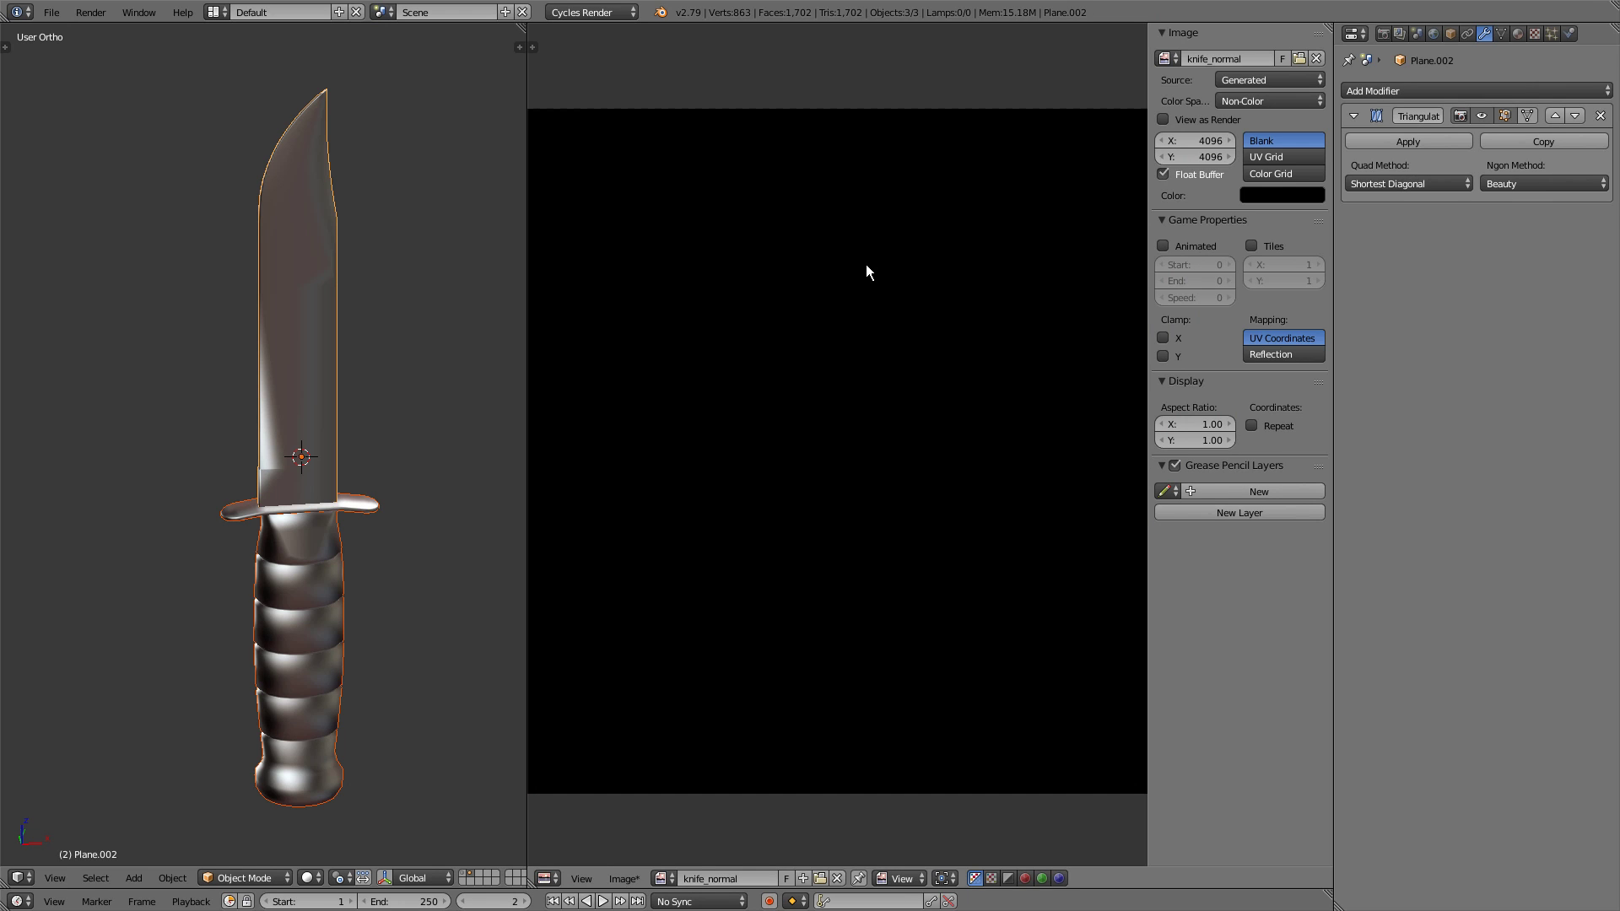
key("n")
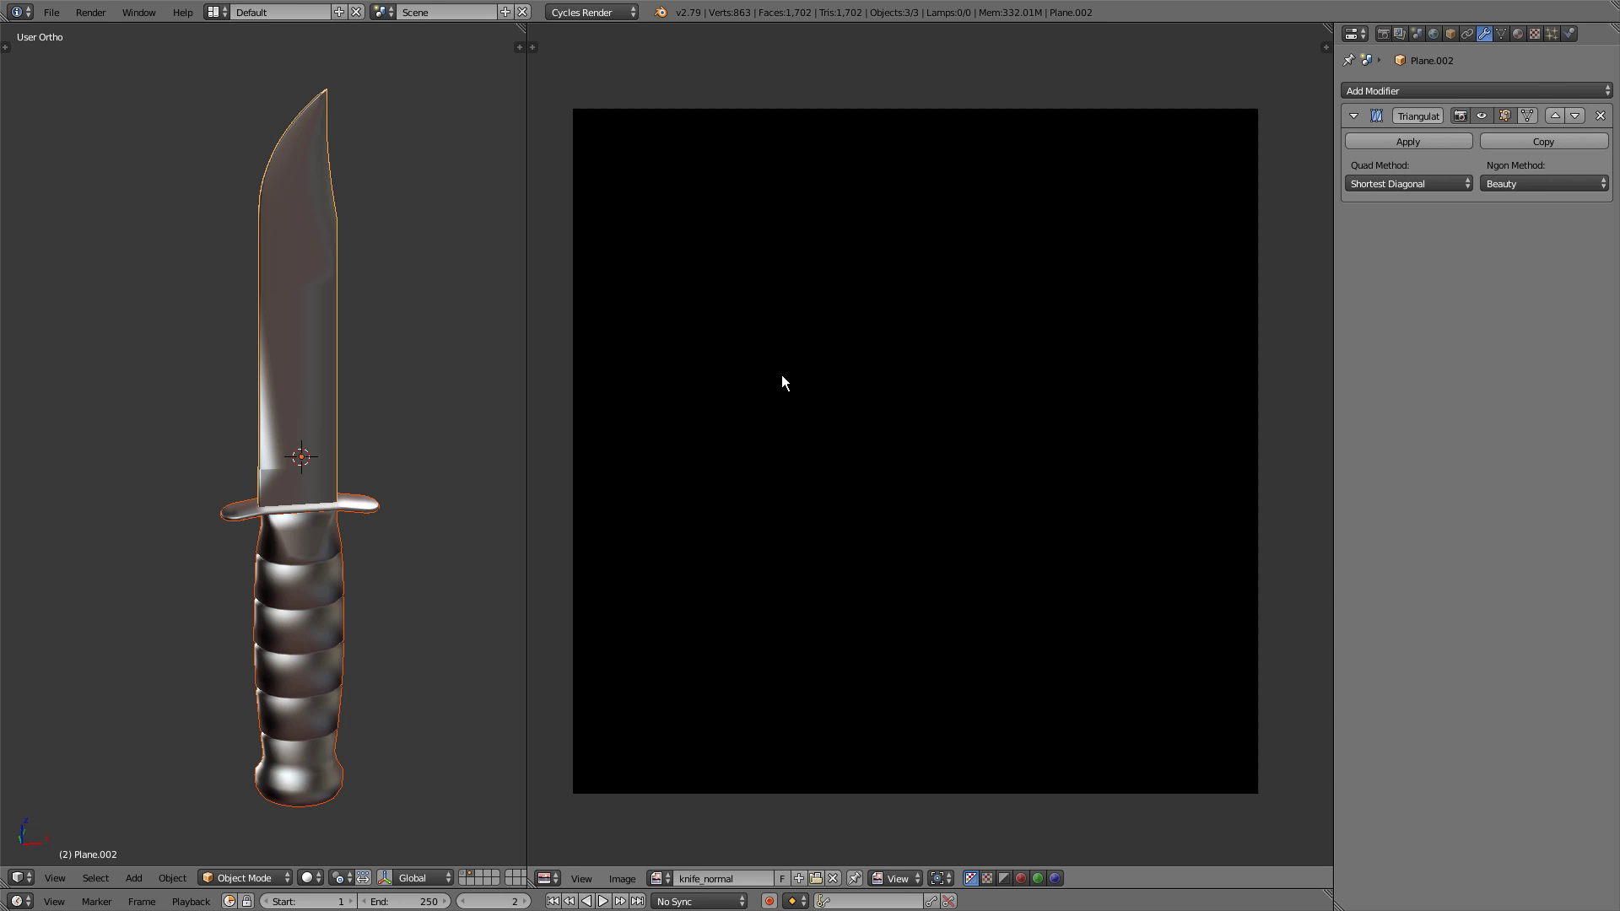
Give the blade a new material and turn the right half of the image area into a Node Editor
right_click(317, 336)
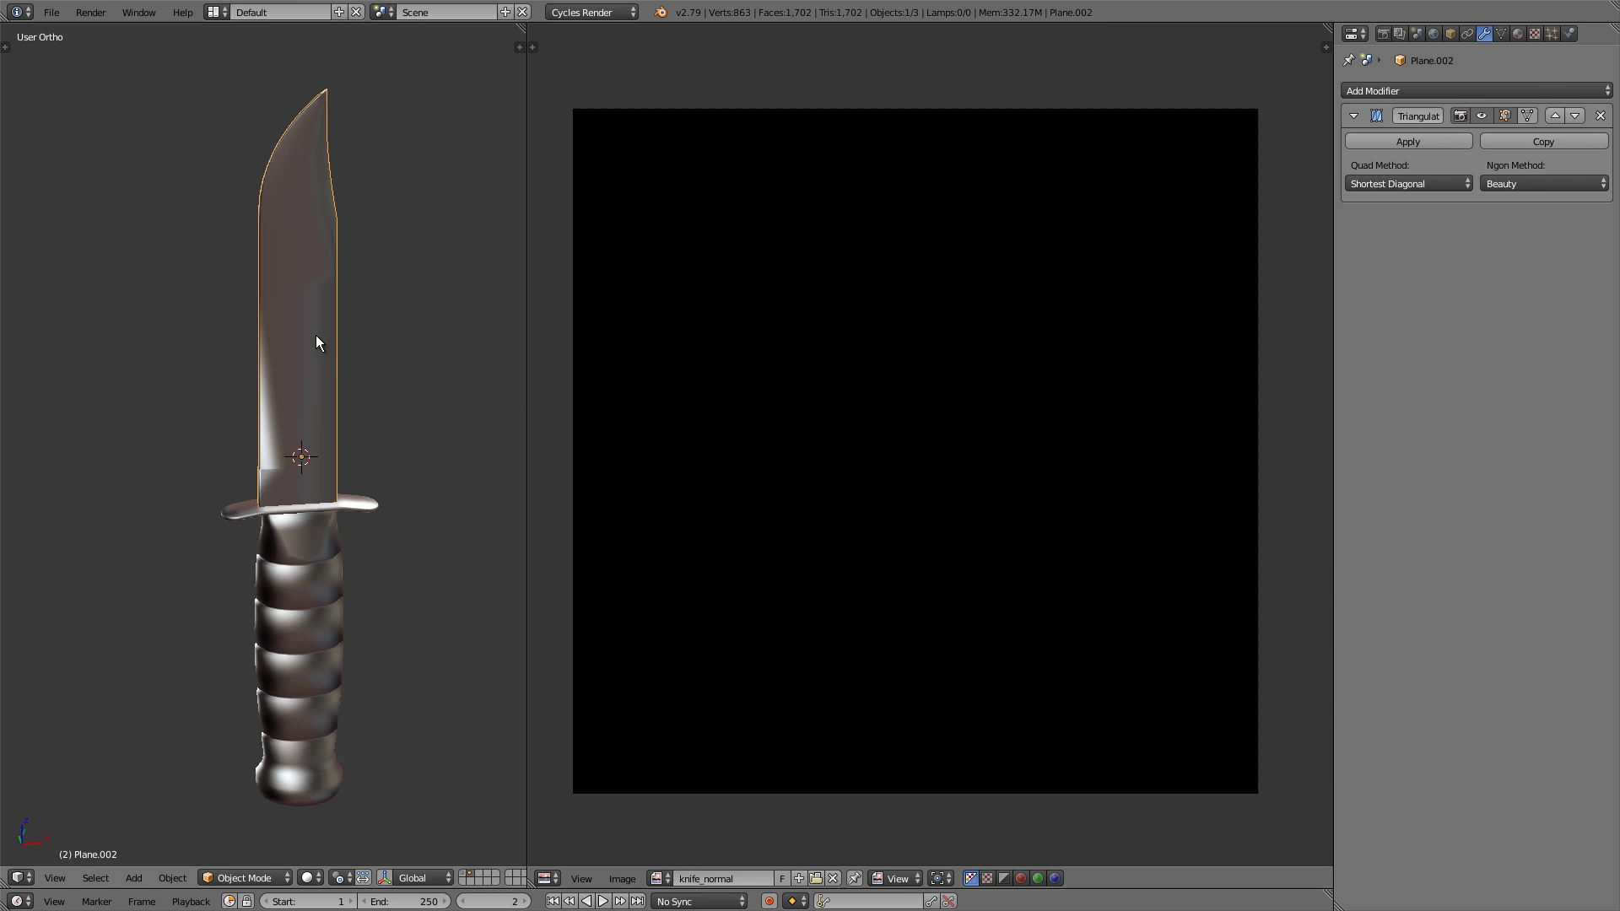
left_click(1518, 32)
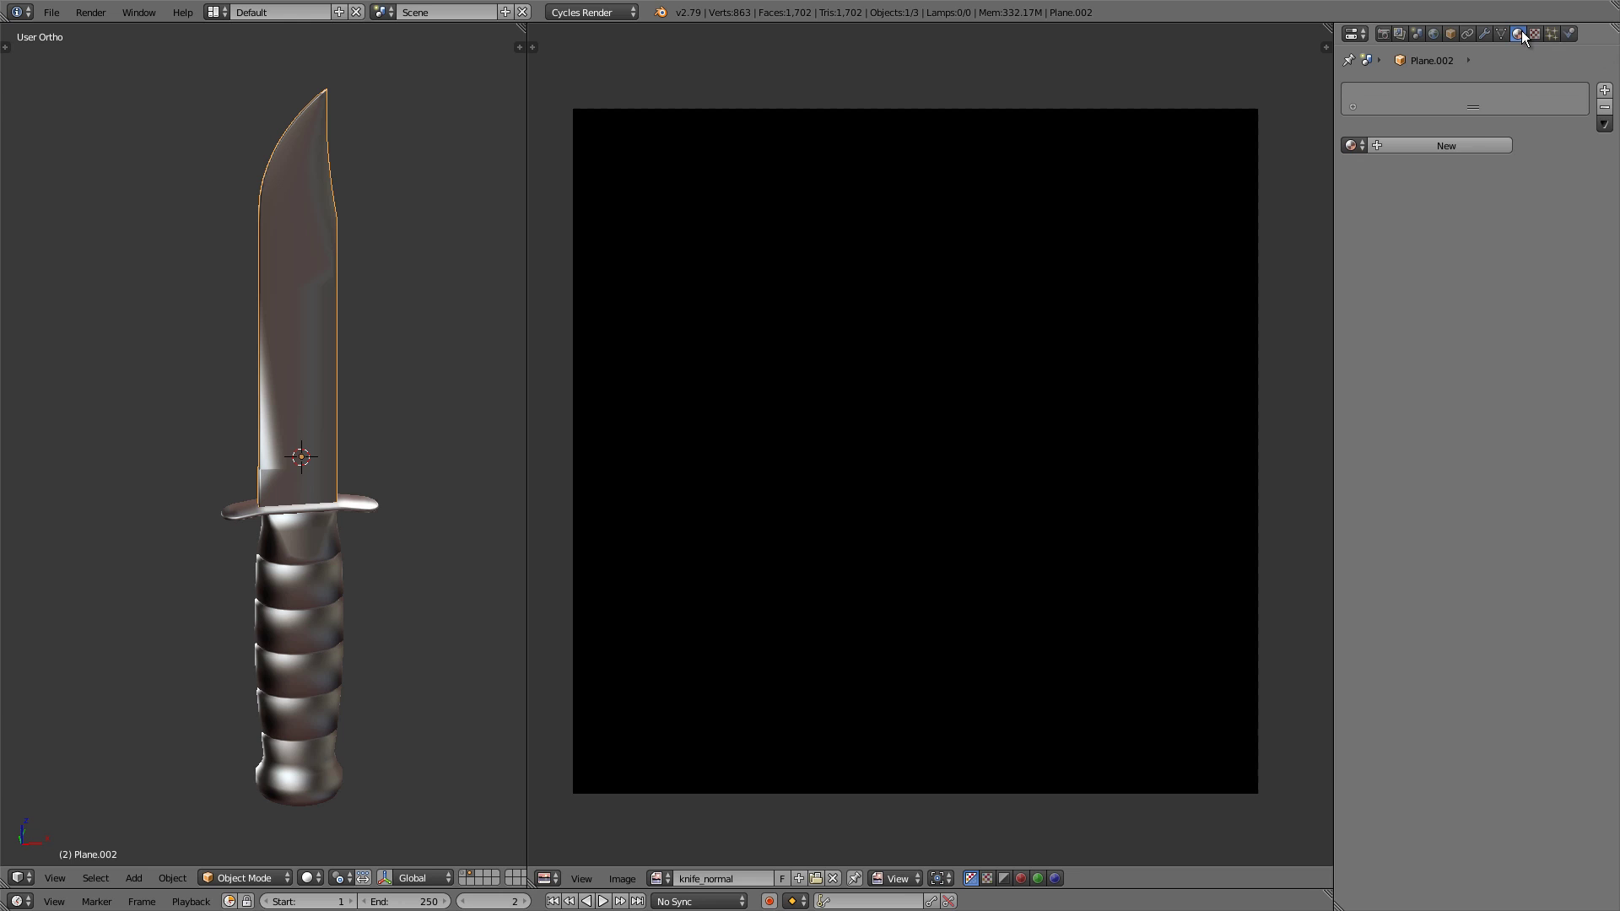
left_click(1439, 142)
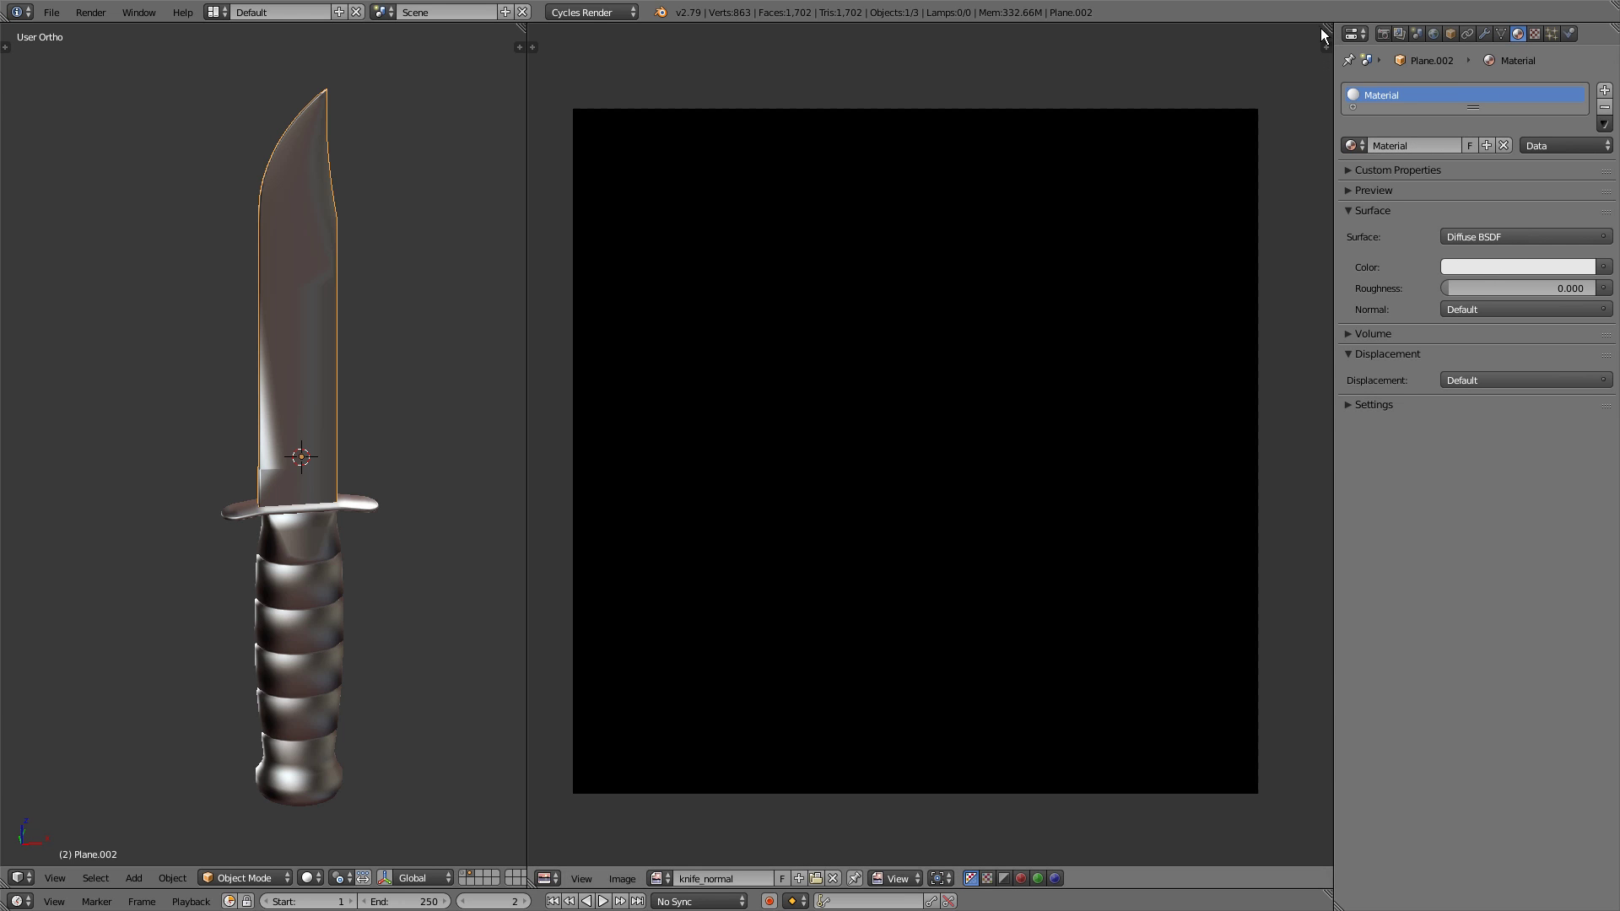
left_click_drag(1334, 22, 886, 39)
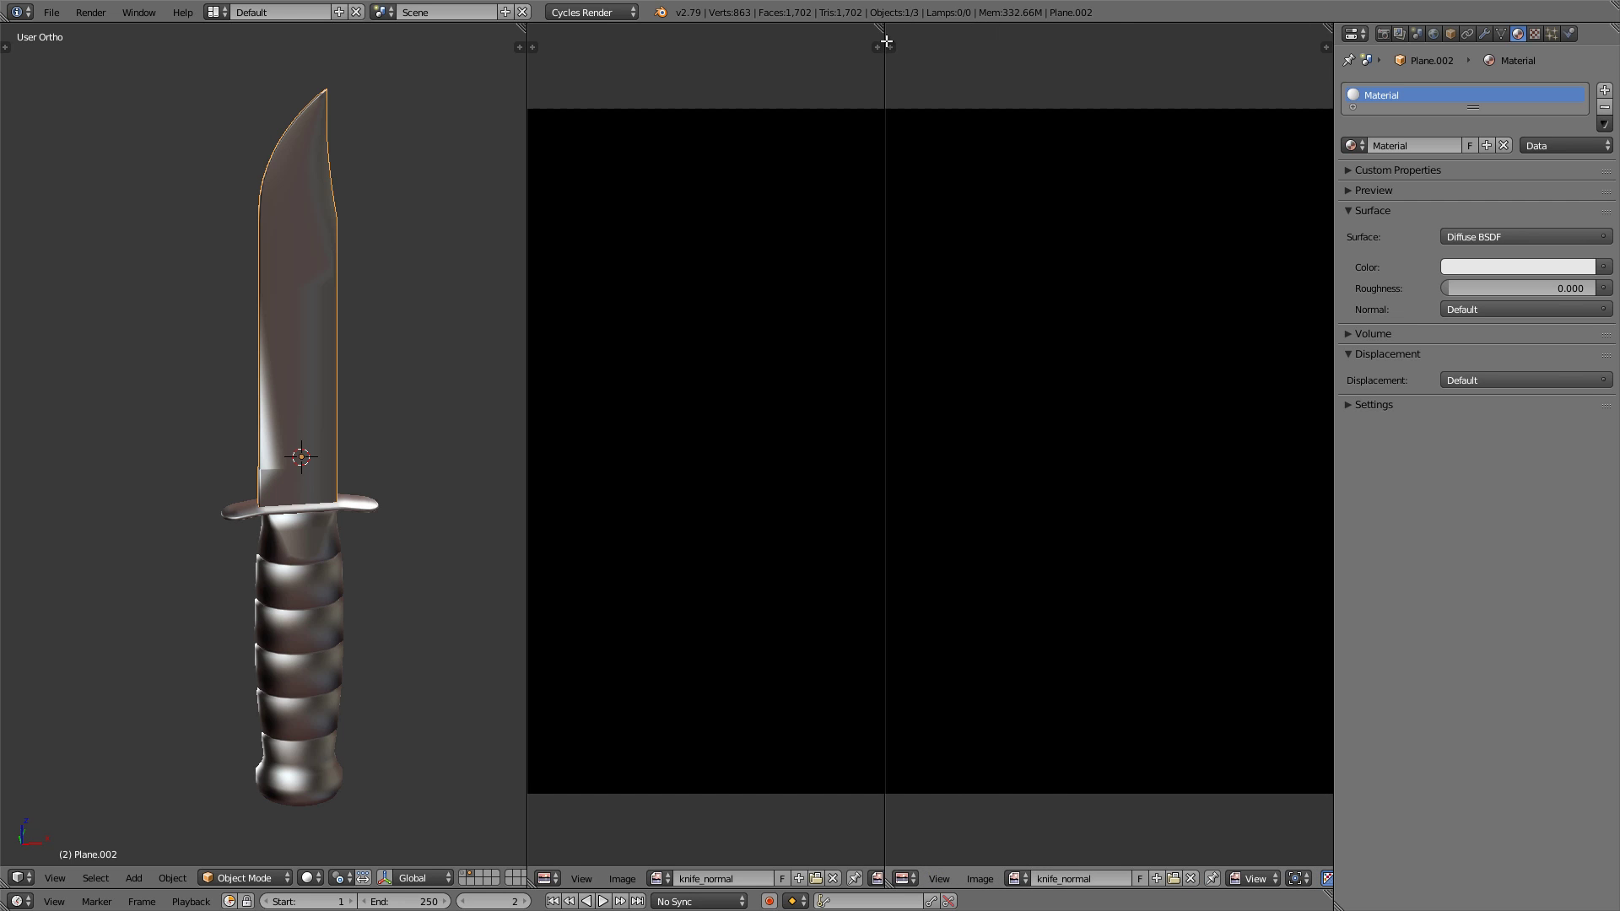
left_click(905, 880)
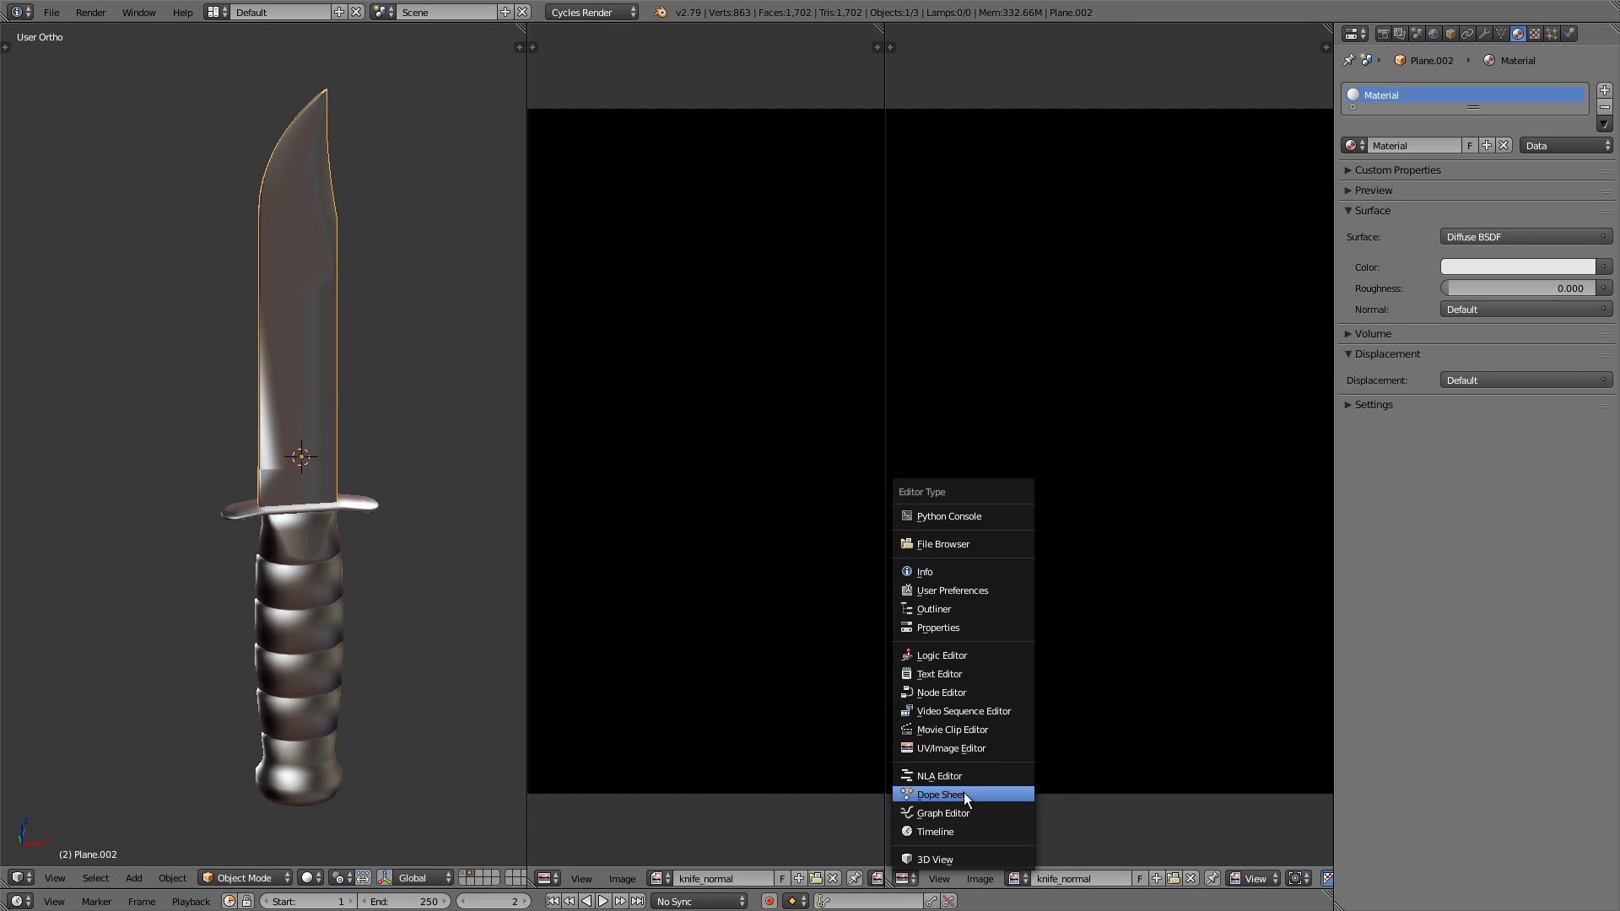
left_click(966, 695)
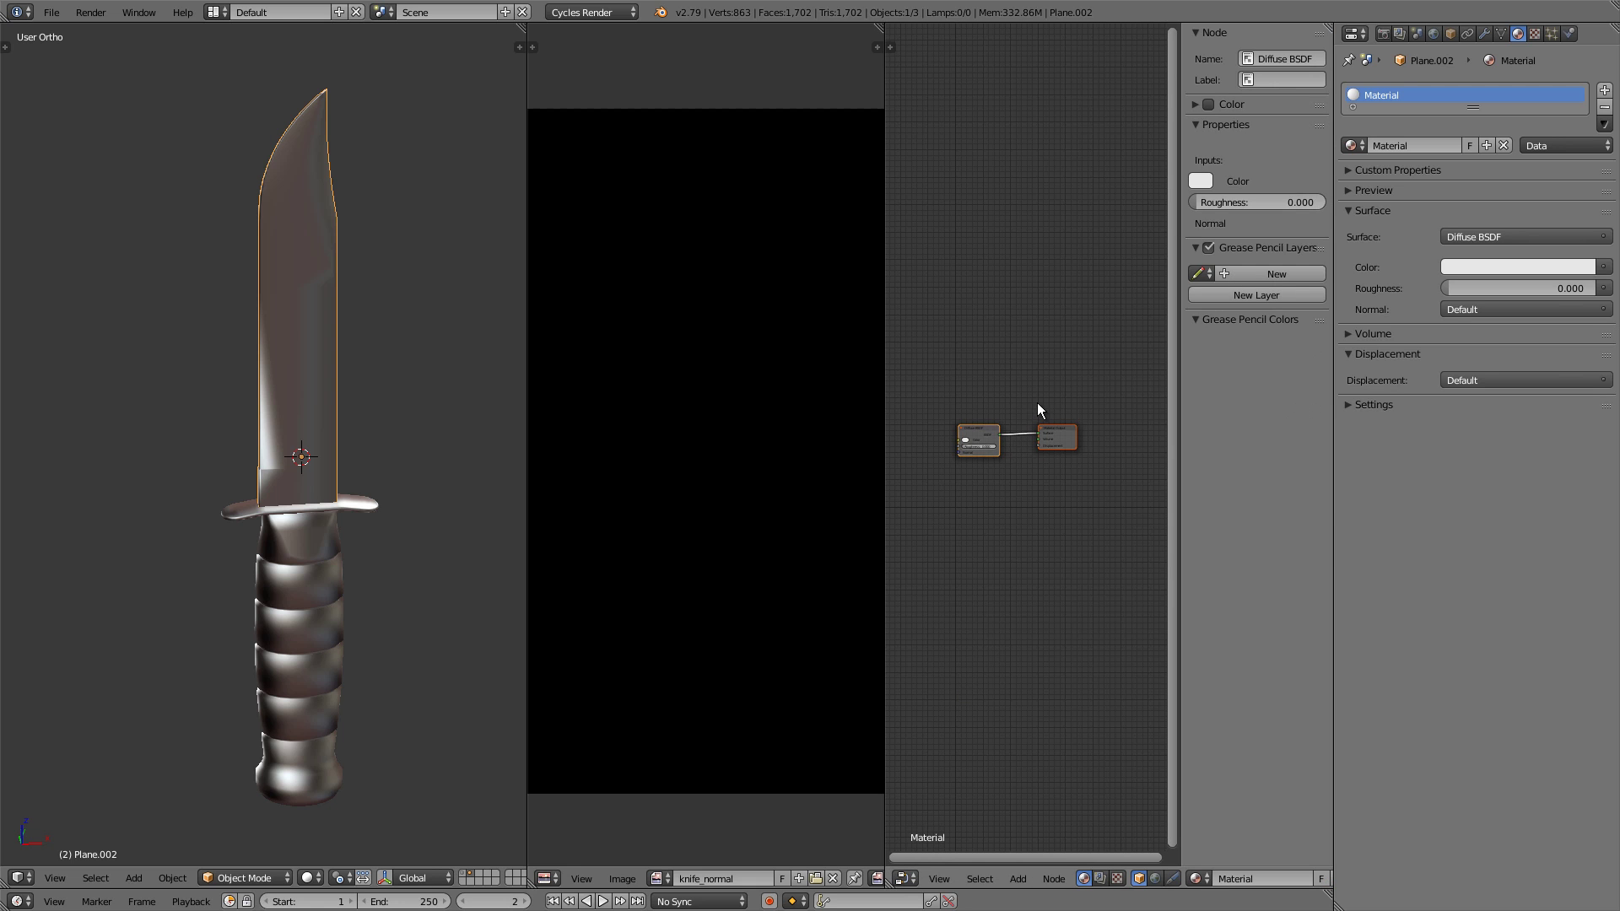
key("n")
scroll(1018, 456, "up", 6)
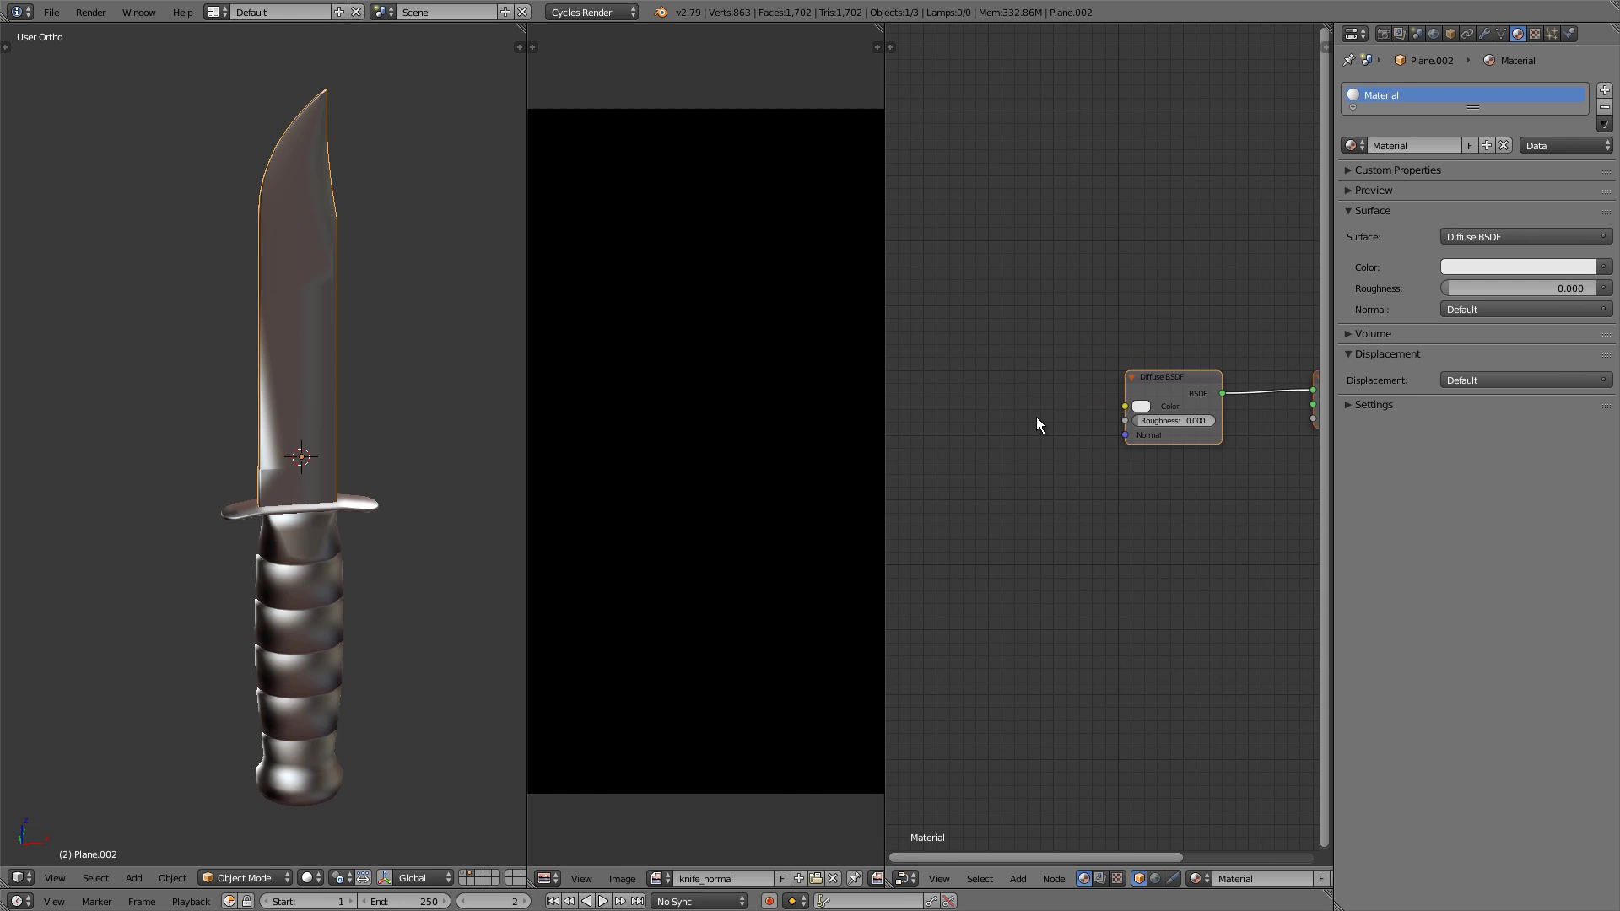
Add an Image Texture node loaded with the knife_normal image
key("shift+a")
mouse_move(1039, 424)
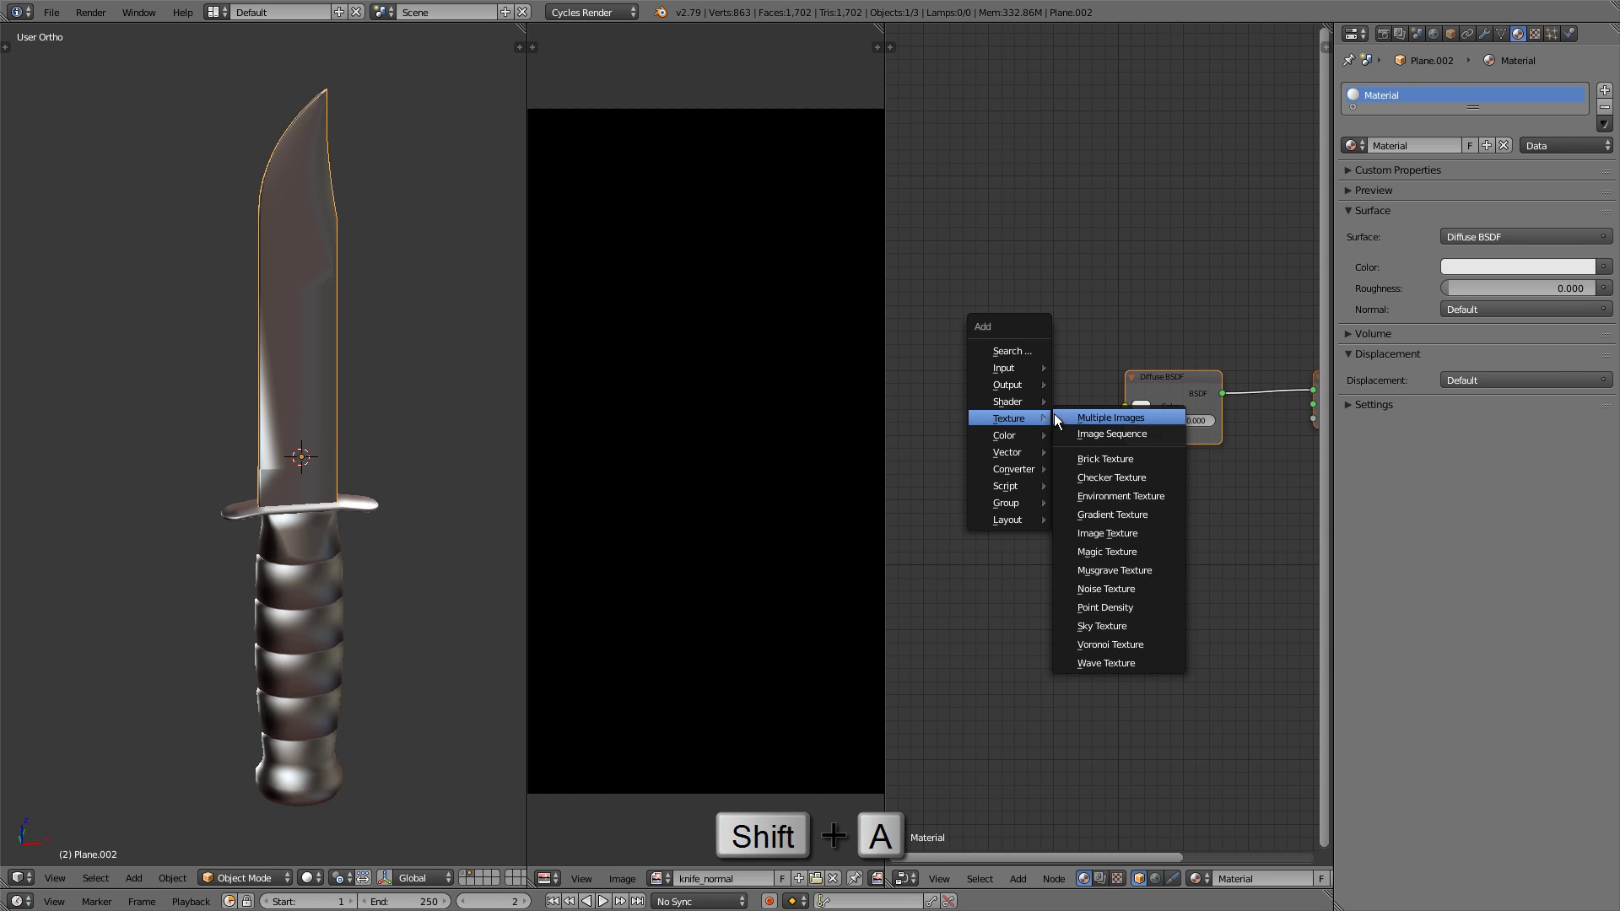
left_click(1144, 539)
left_click(935, 334)
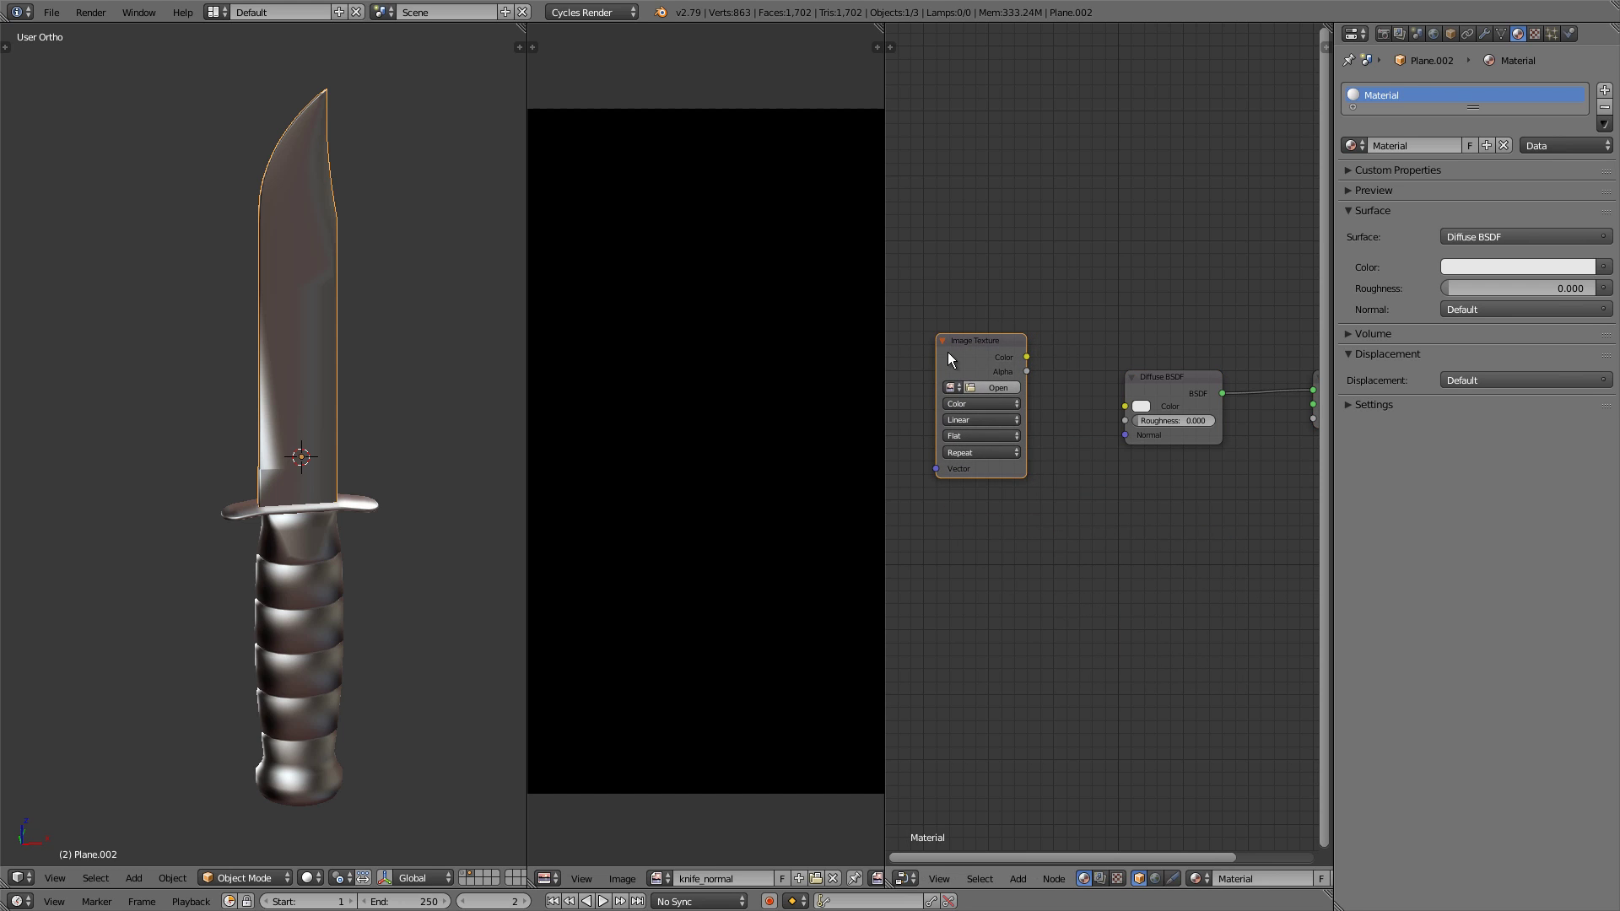
middle_click_drag(948, 352, 994, 368)
scroll(994, 369, "up", 2)
left_click(992, 374)
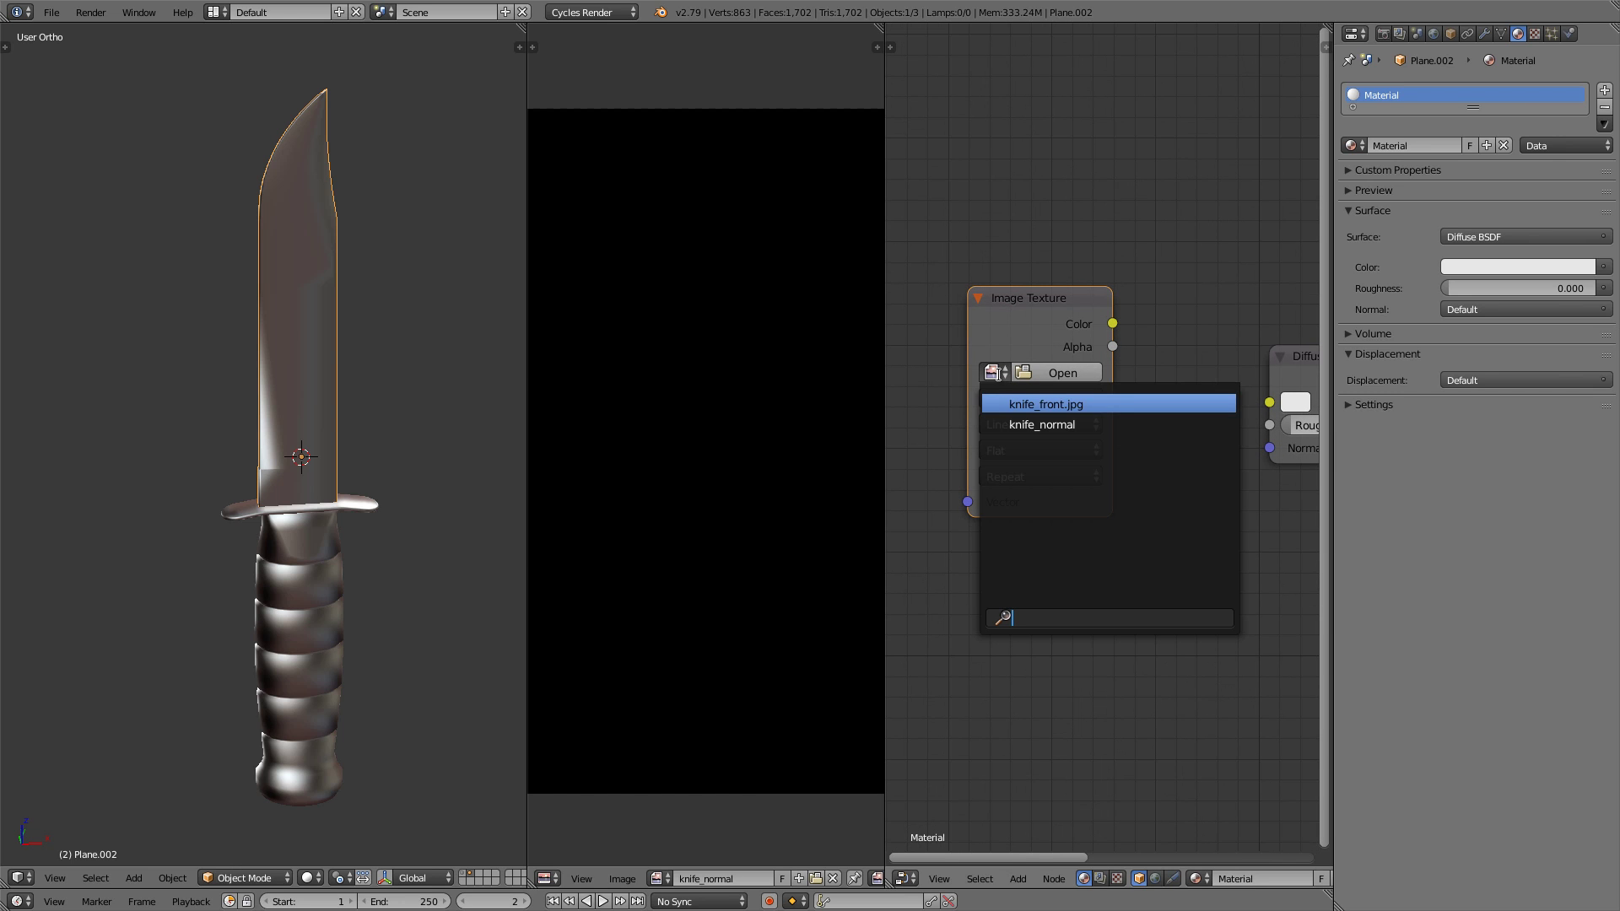
left_click(1057, 426)
scroll(1056, 431, "down", 2)
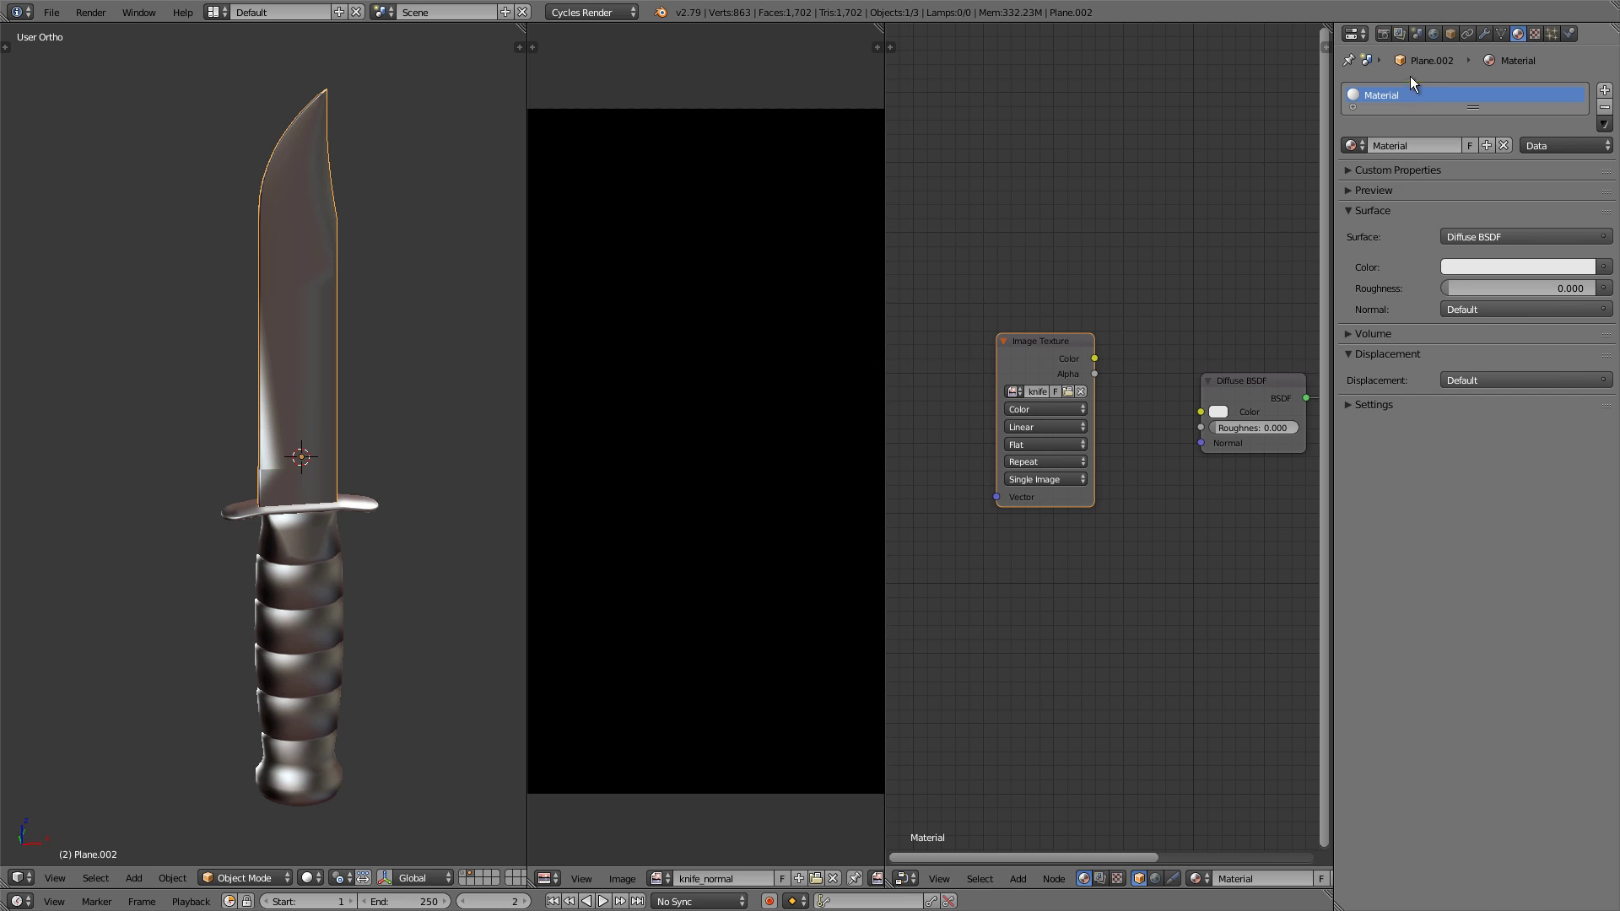
left_click(1383, 32)
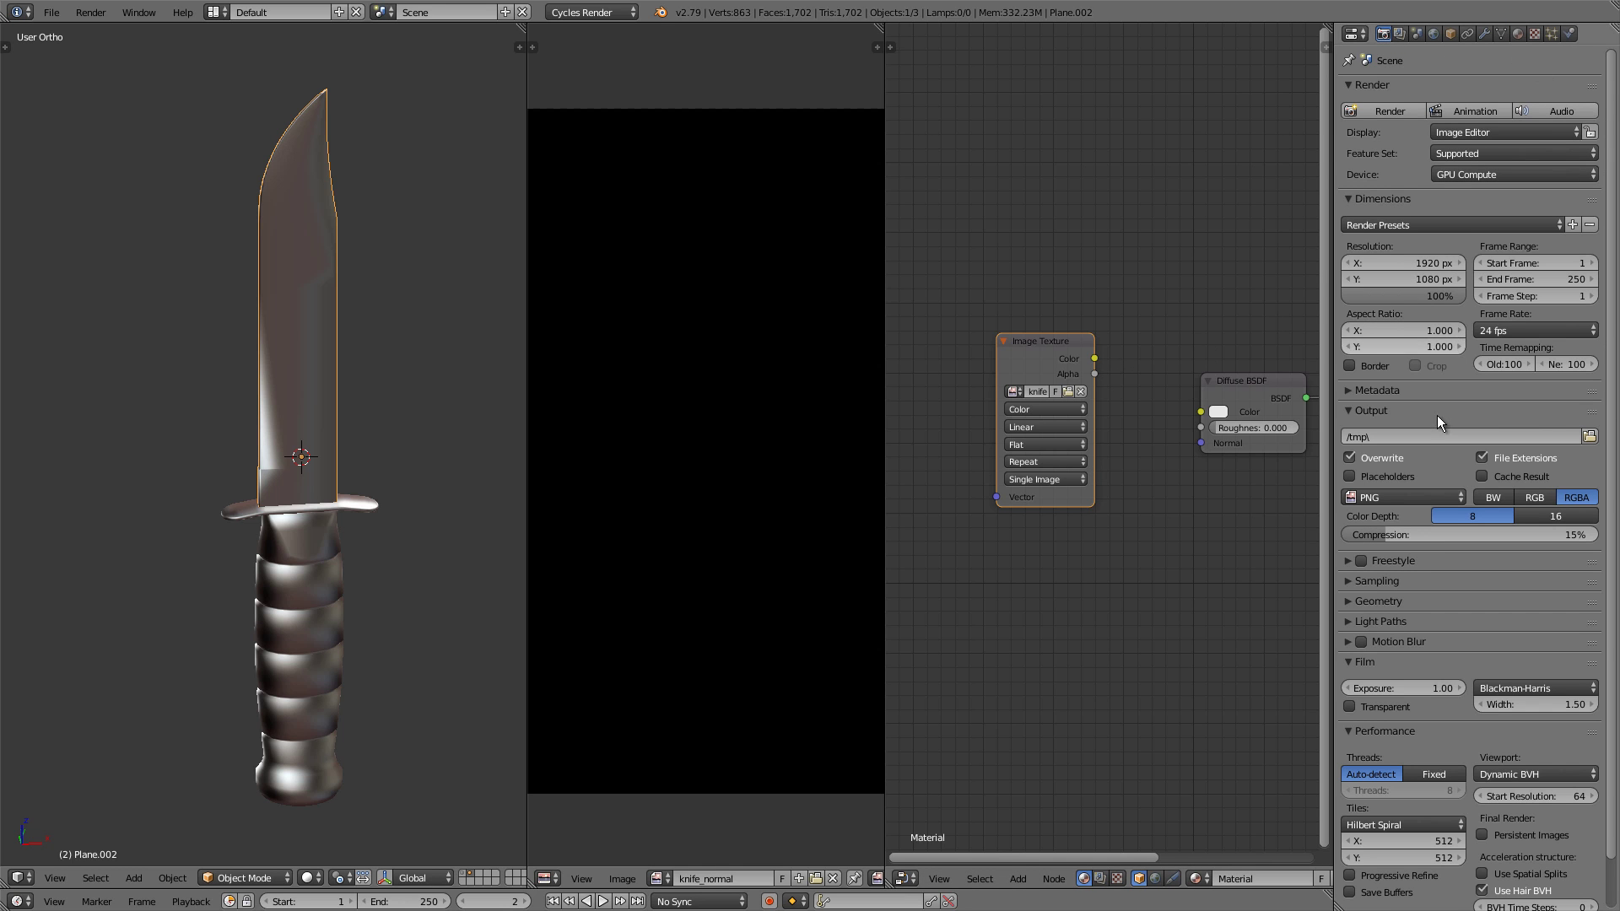
scroll(1436, 421, "down", 2)
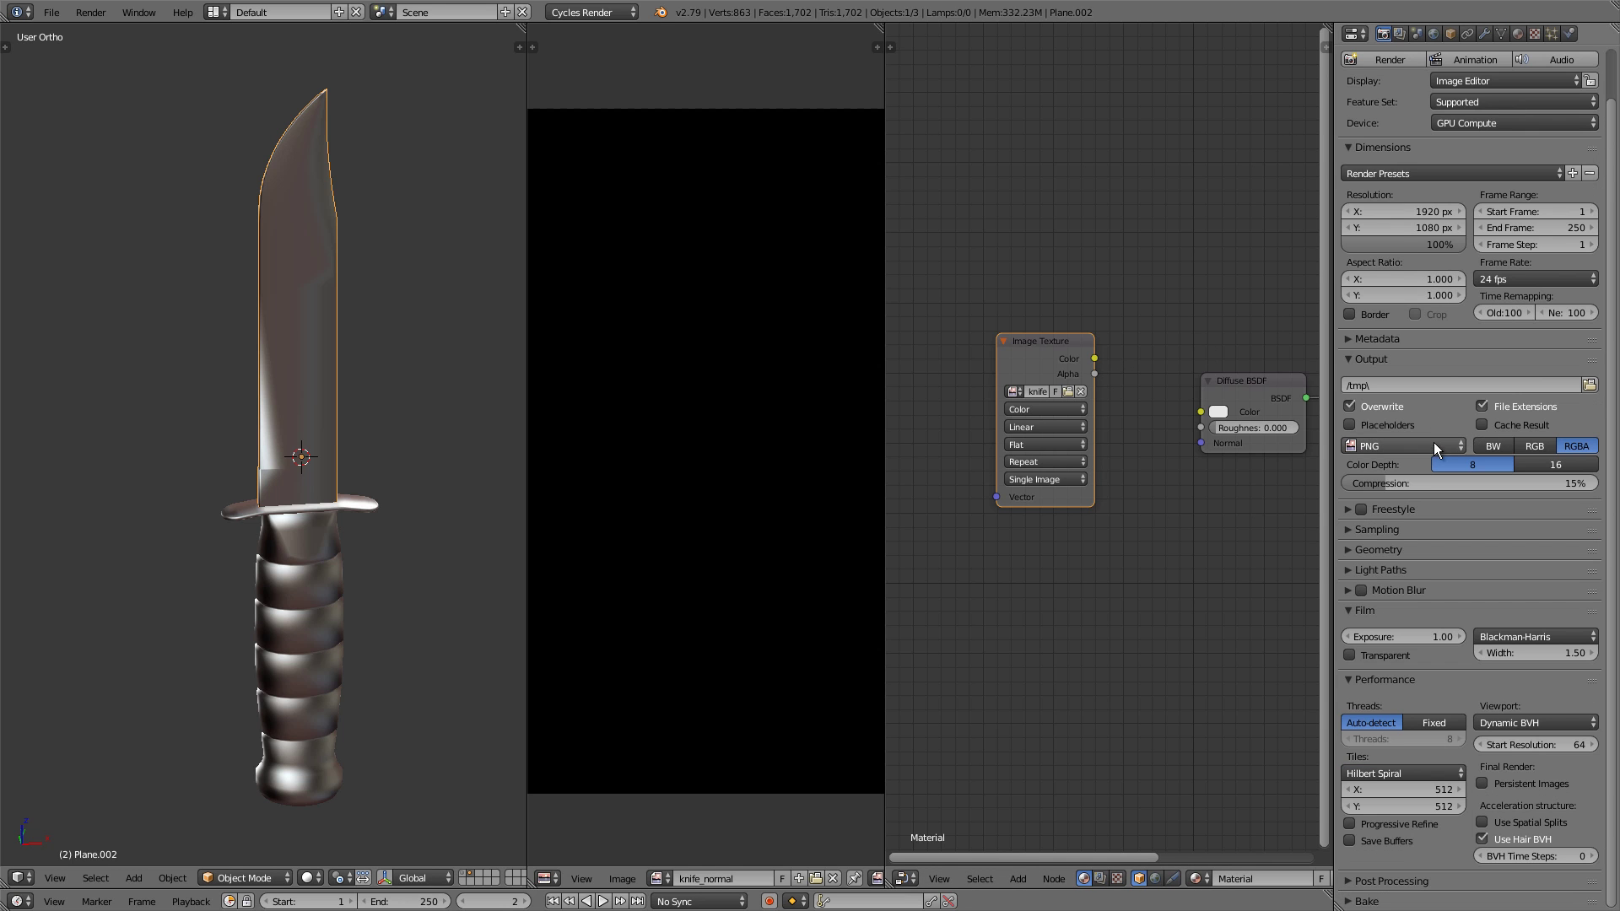
Set the bake type to Normal, keeping the swizzle at +X +Y +Z
left_click(1352, 901)
scroll(1348, 902, "down", 1)
scroll(1358, 883, "down", 5)
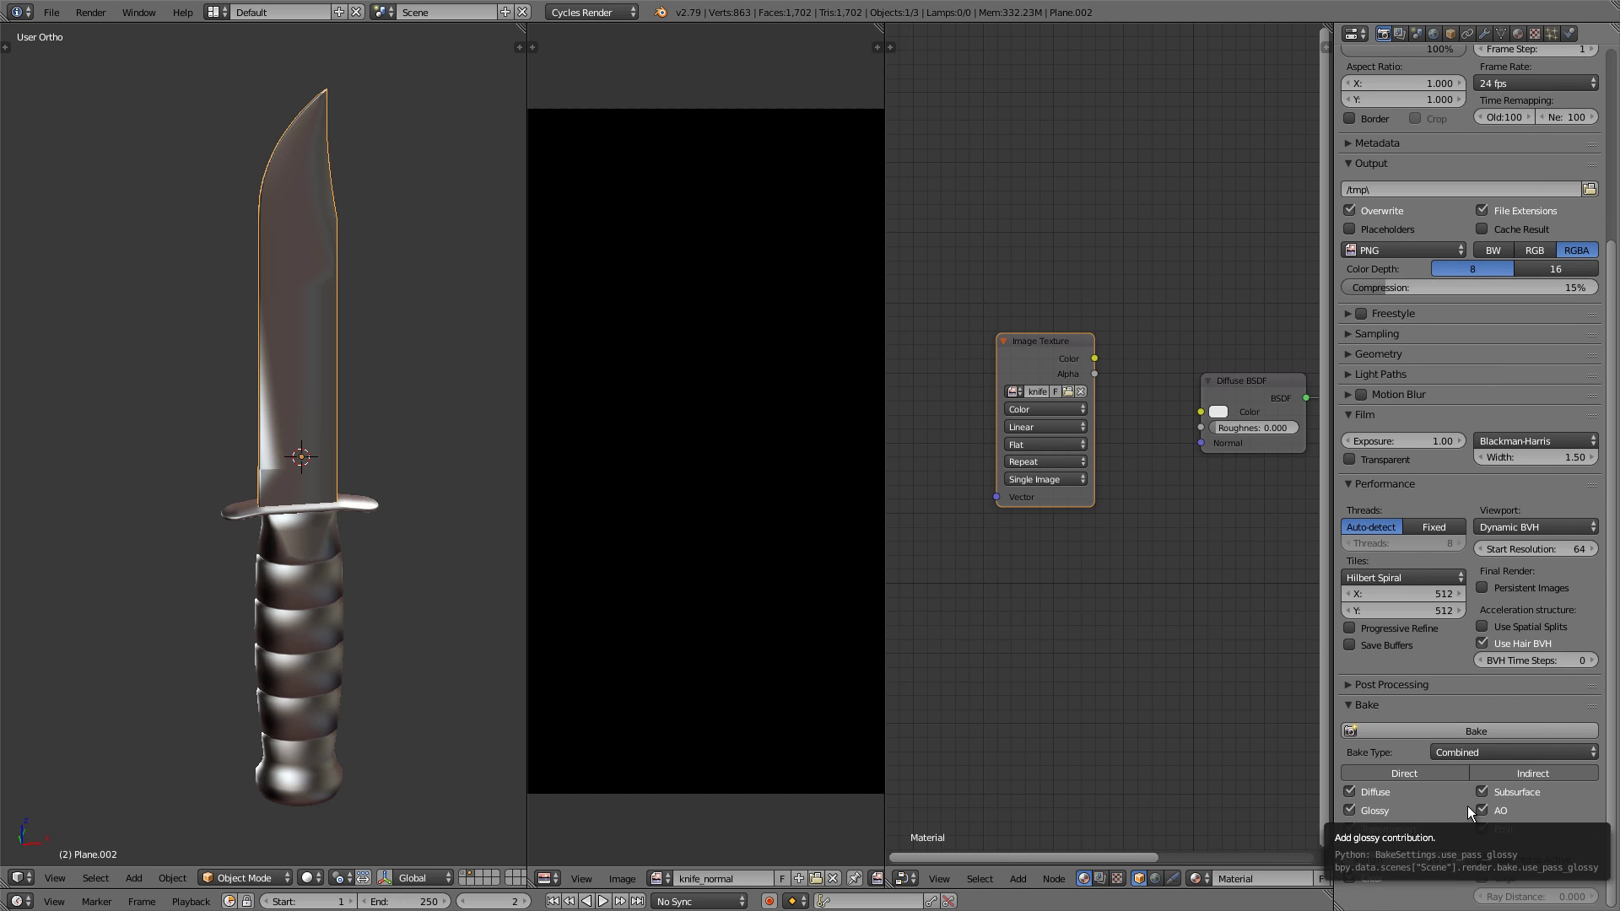
left_click(1461, 752)
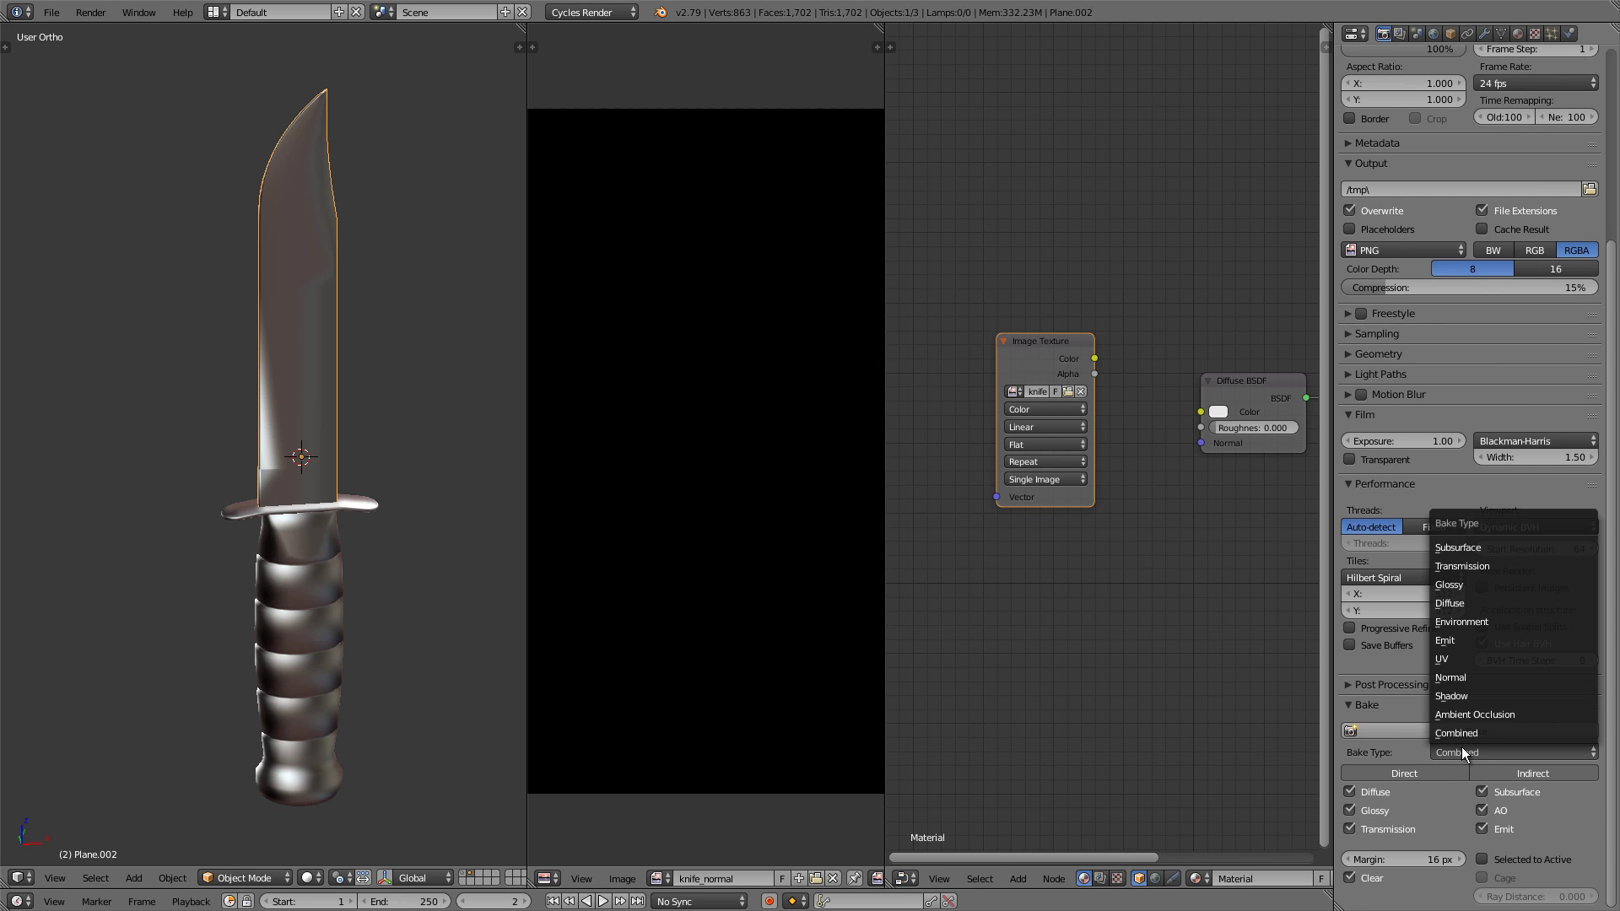
left_click(1529, 666)
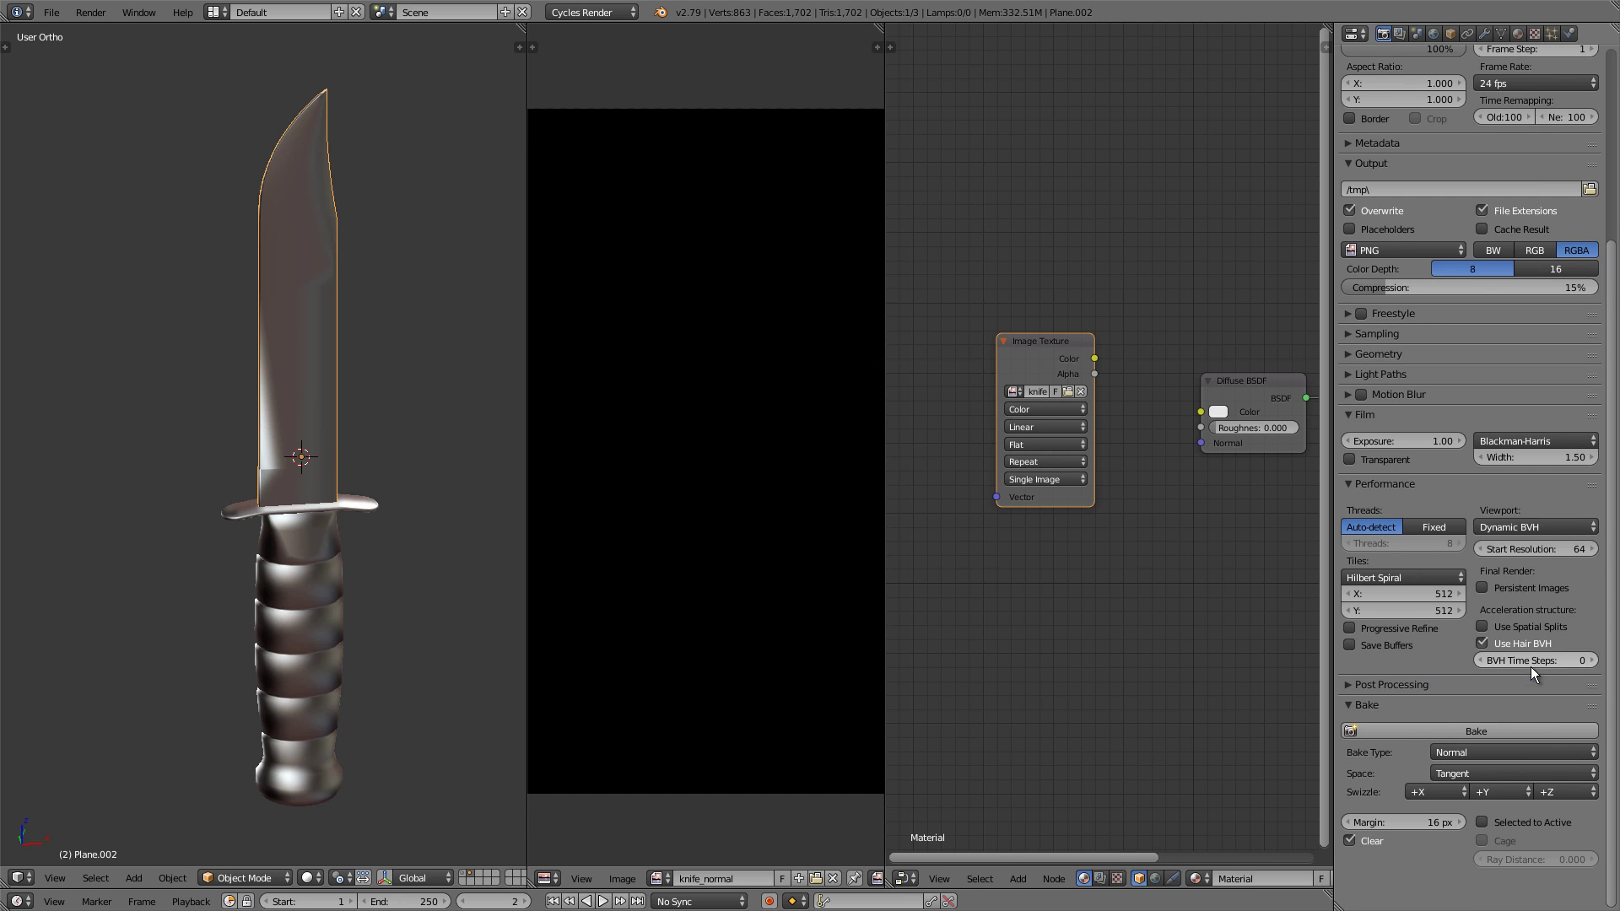
left_click(1503, 794)
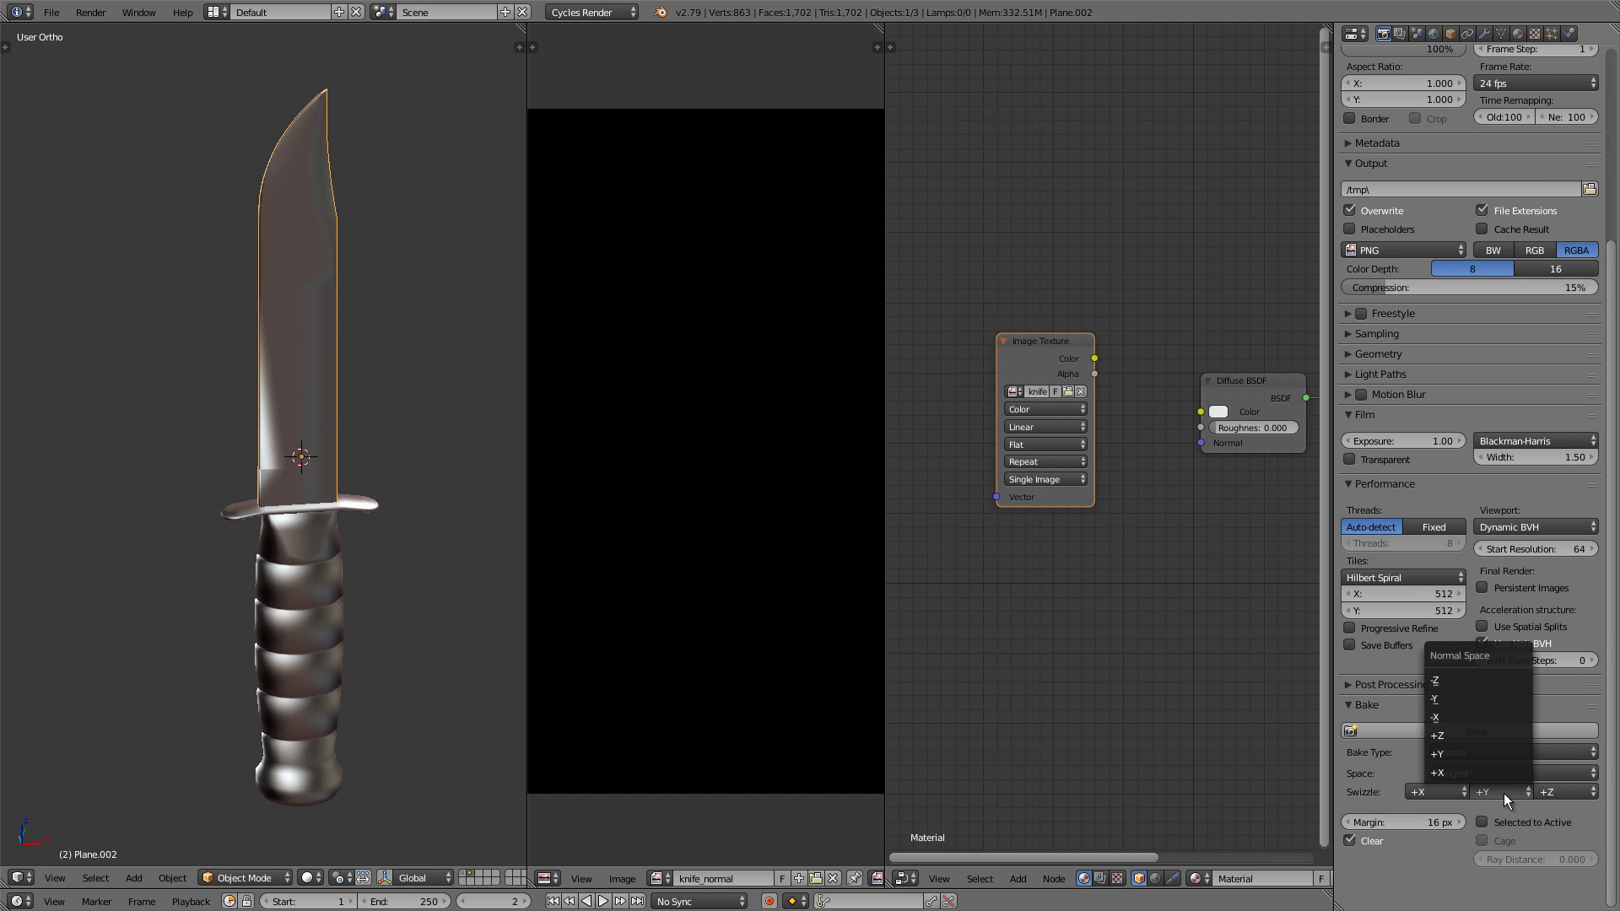
left_click(1481, 697)
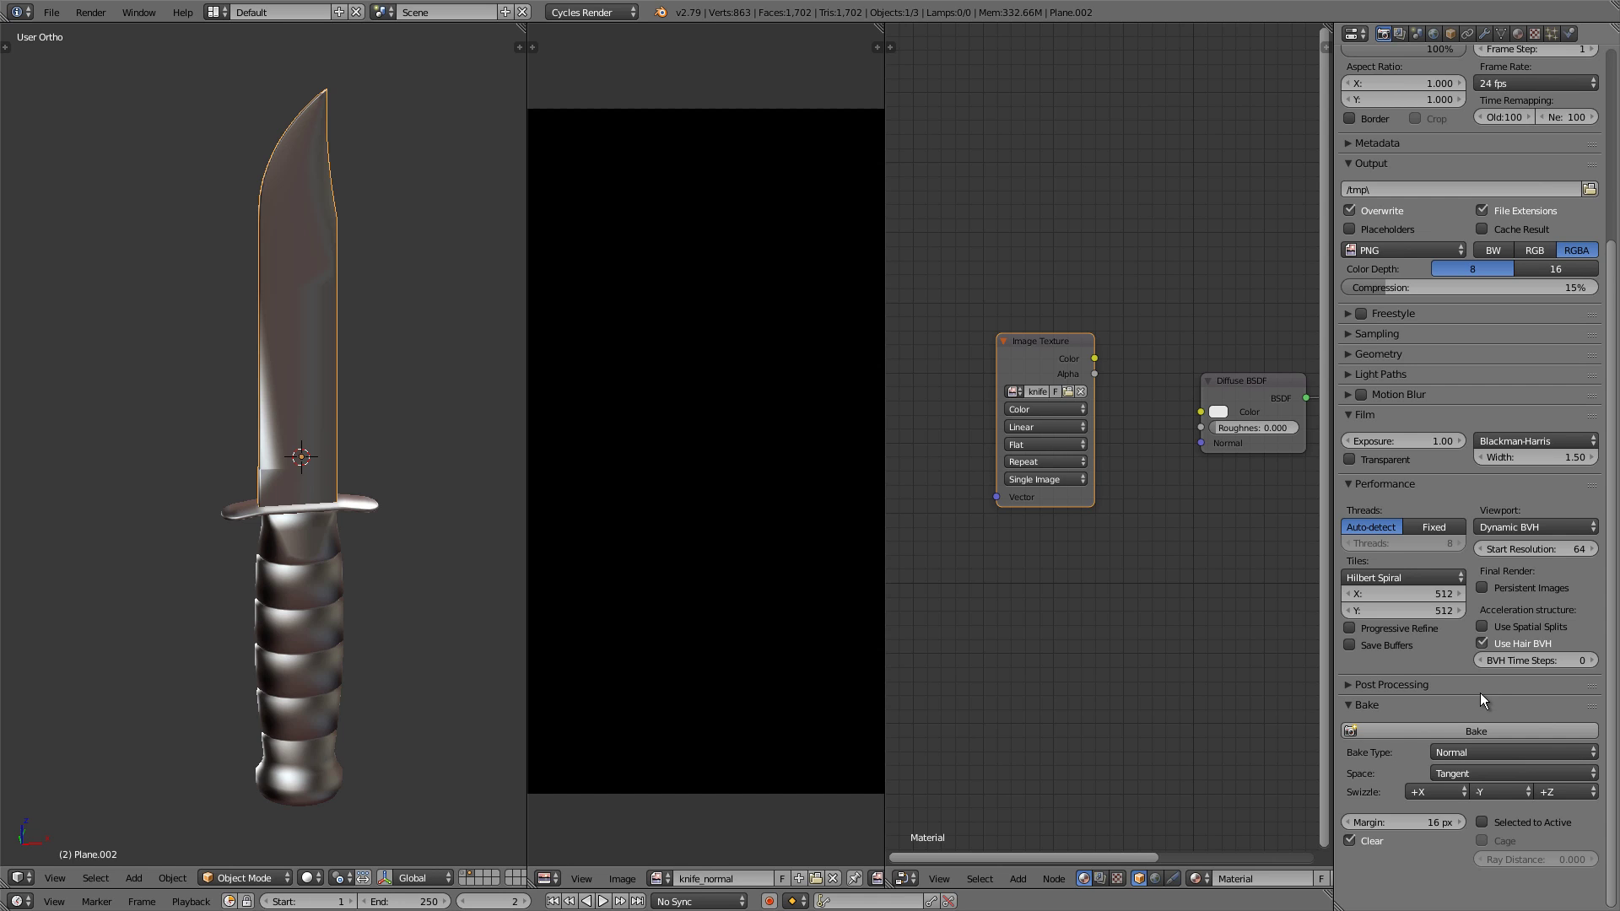
left_click(1502, 791)
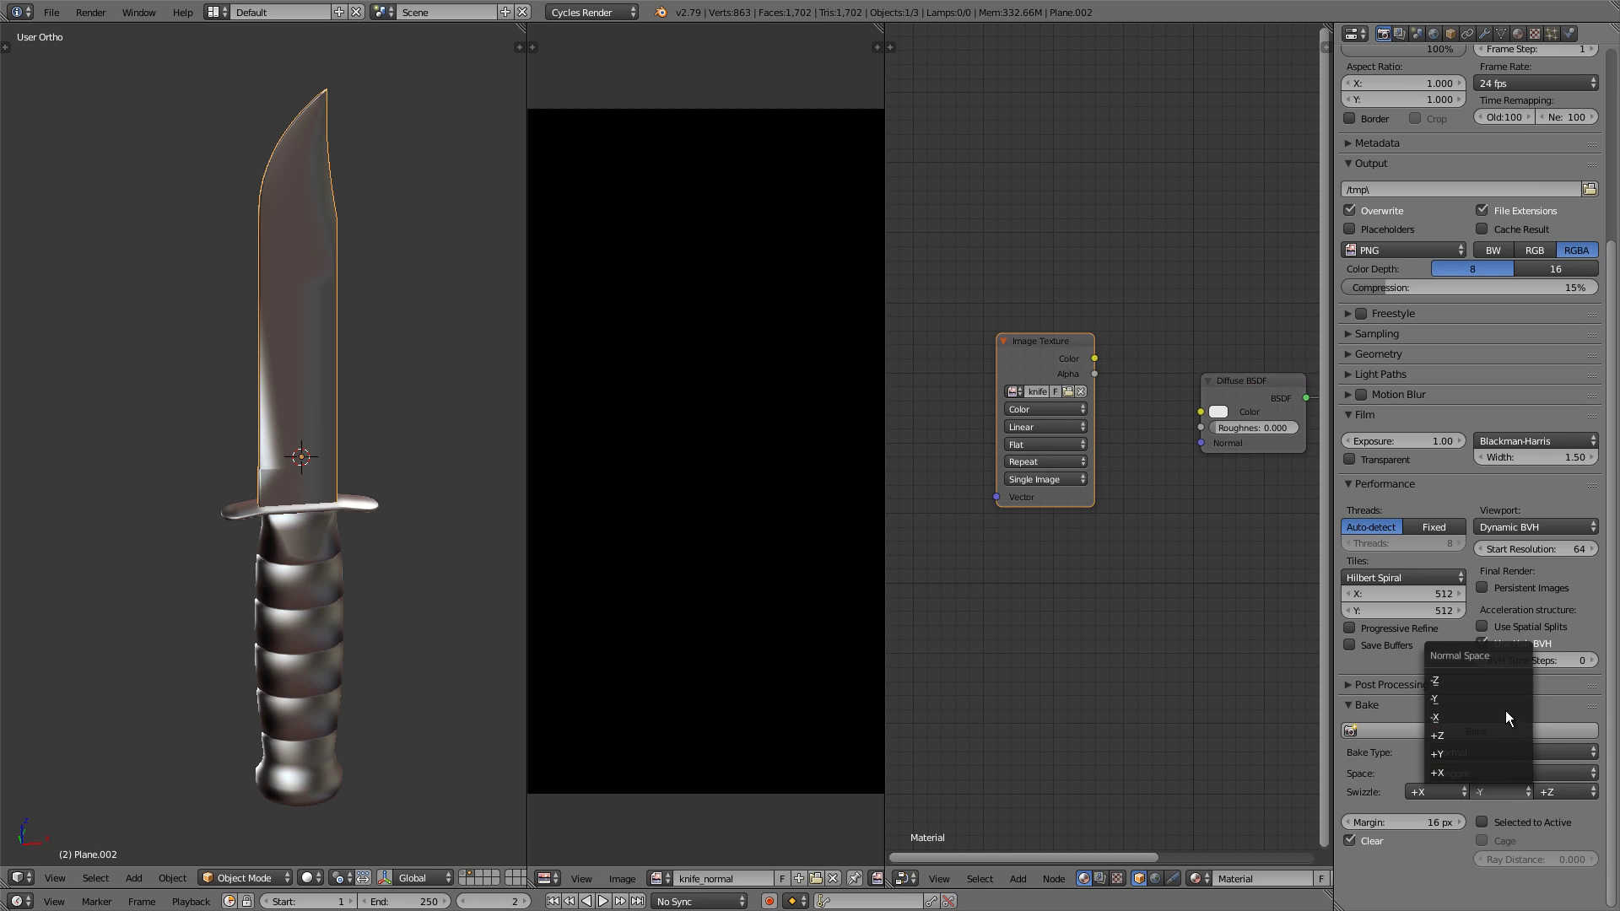
left_click(1474, 749)
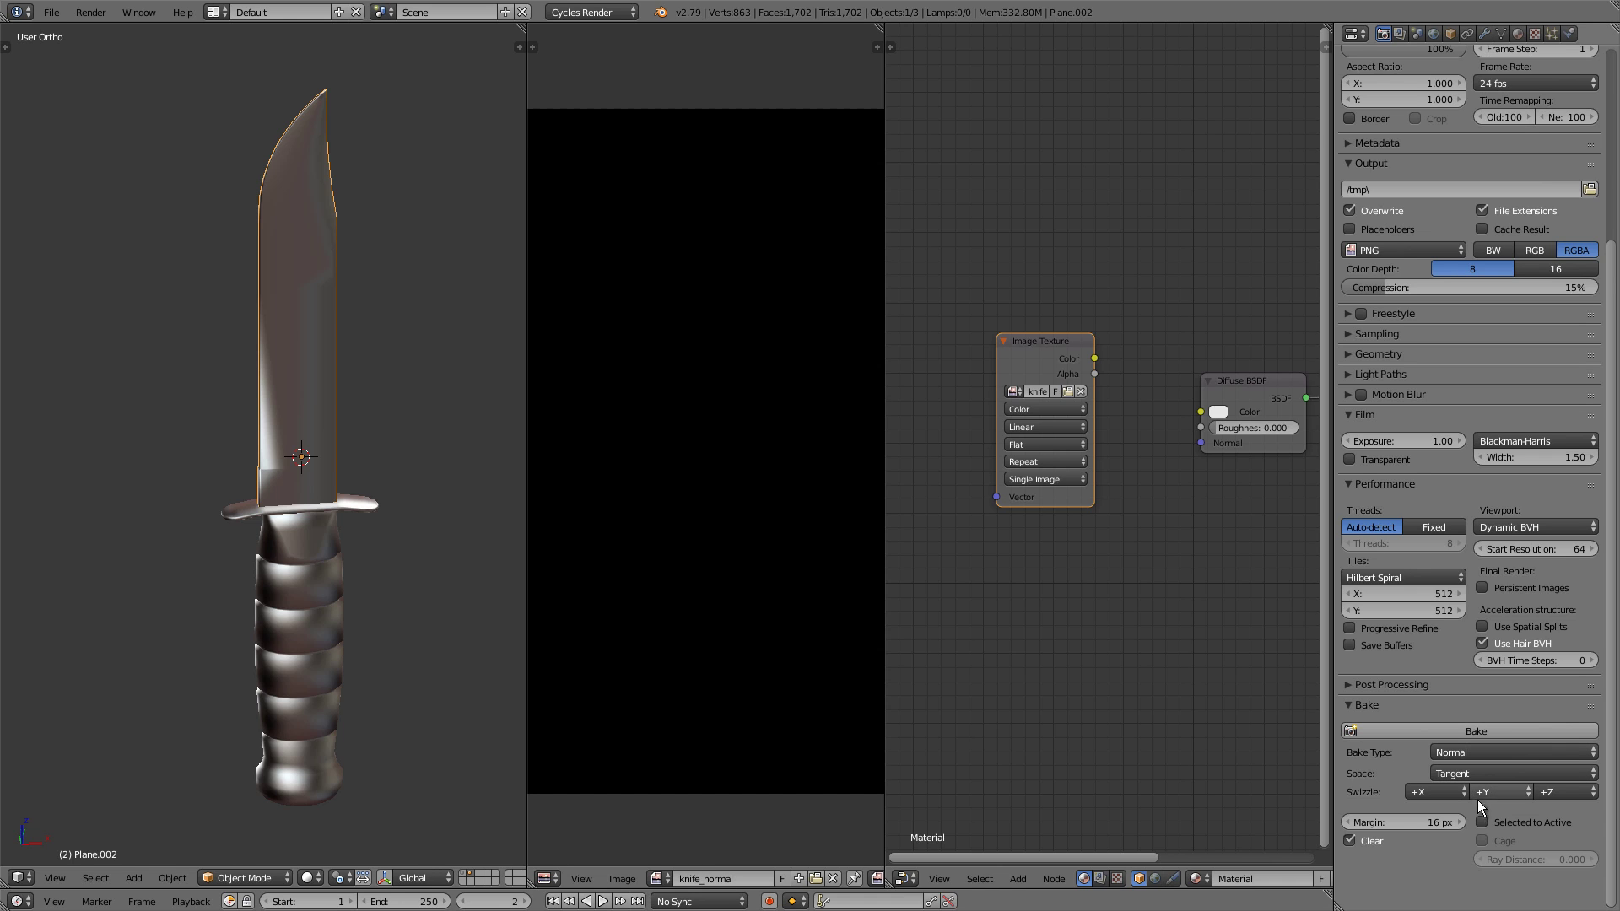
Enable Selected to Active and set the ray distance to 0.1
left_click(1482, 822)
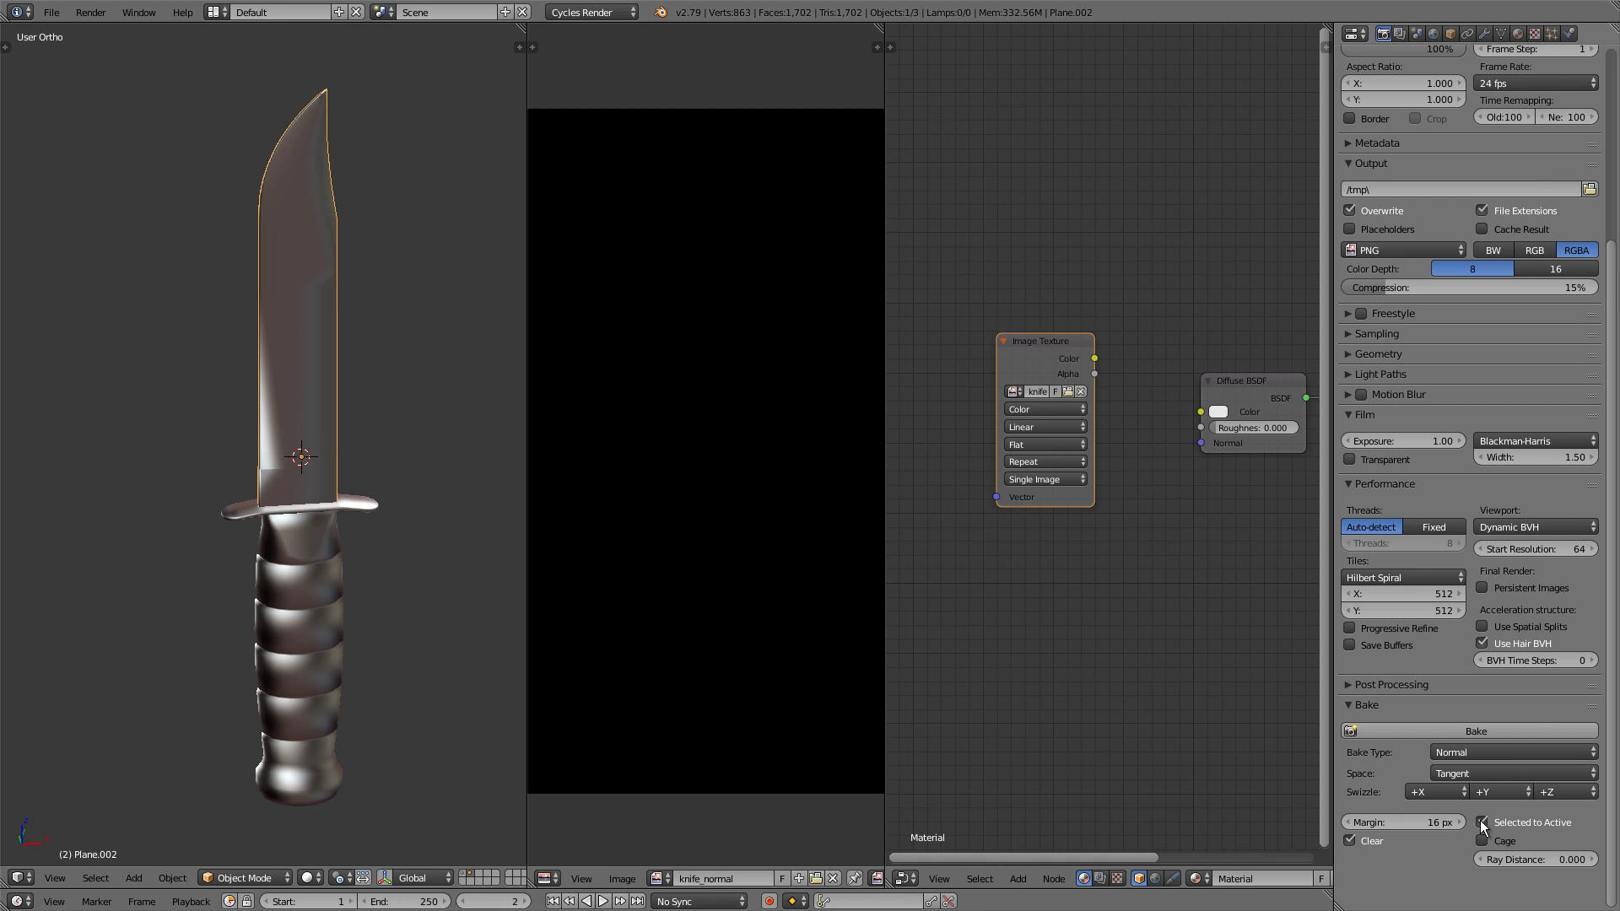
left_click(1521, 865)
key("BackSpace")
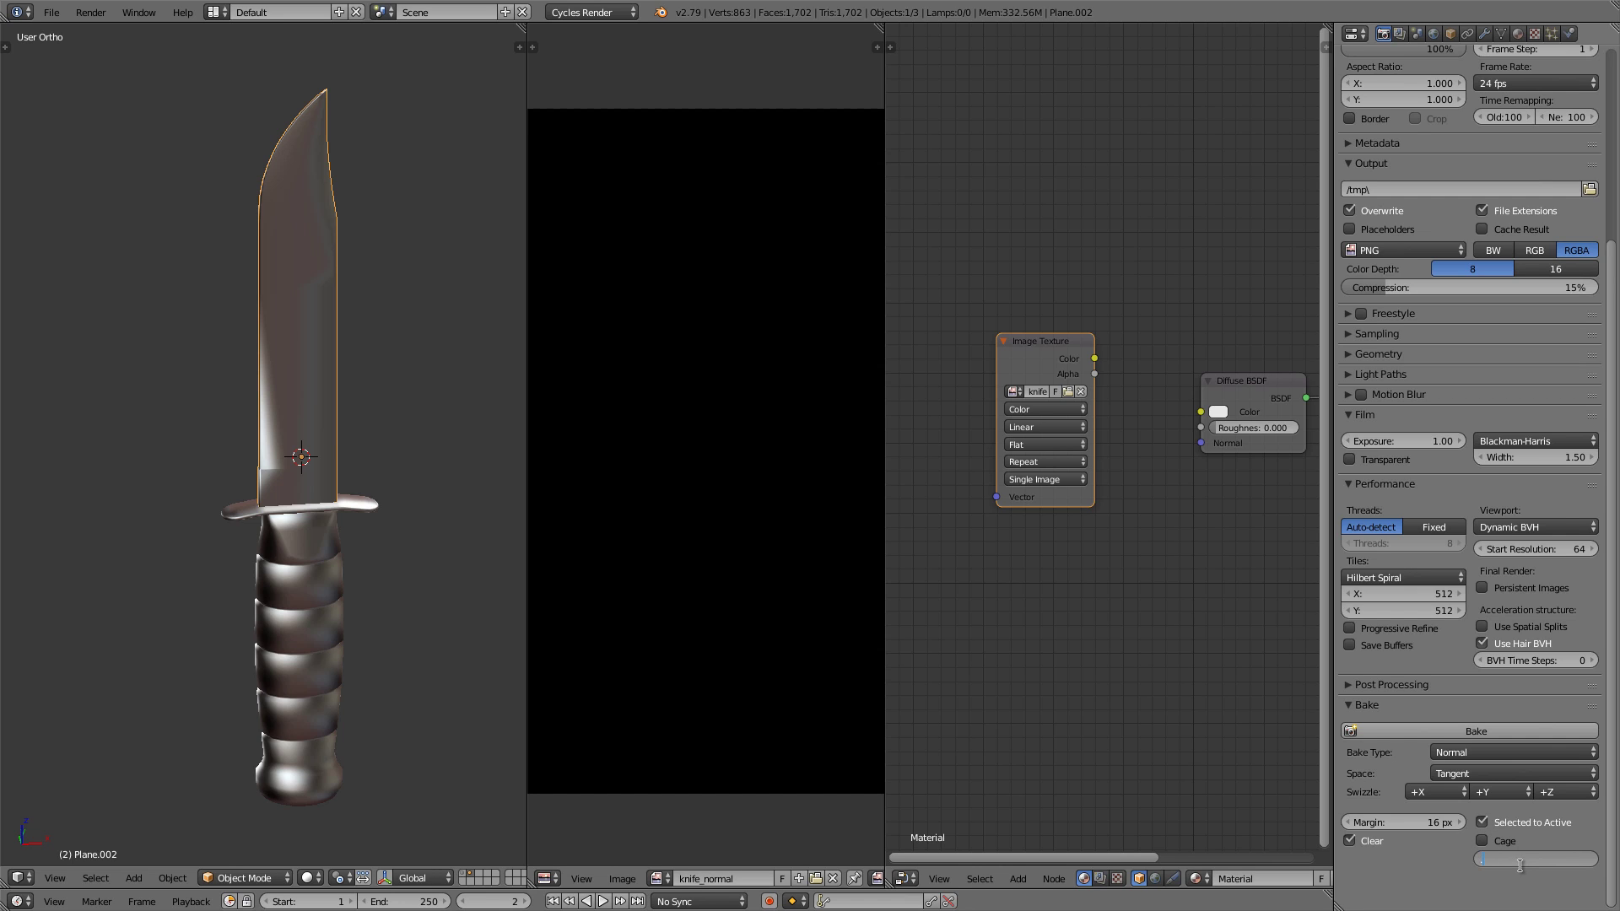
type(".1")
key("Return")
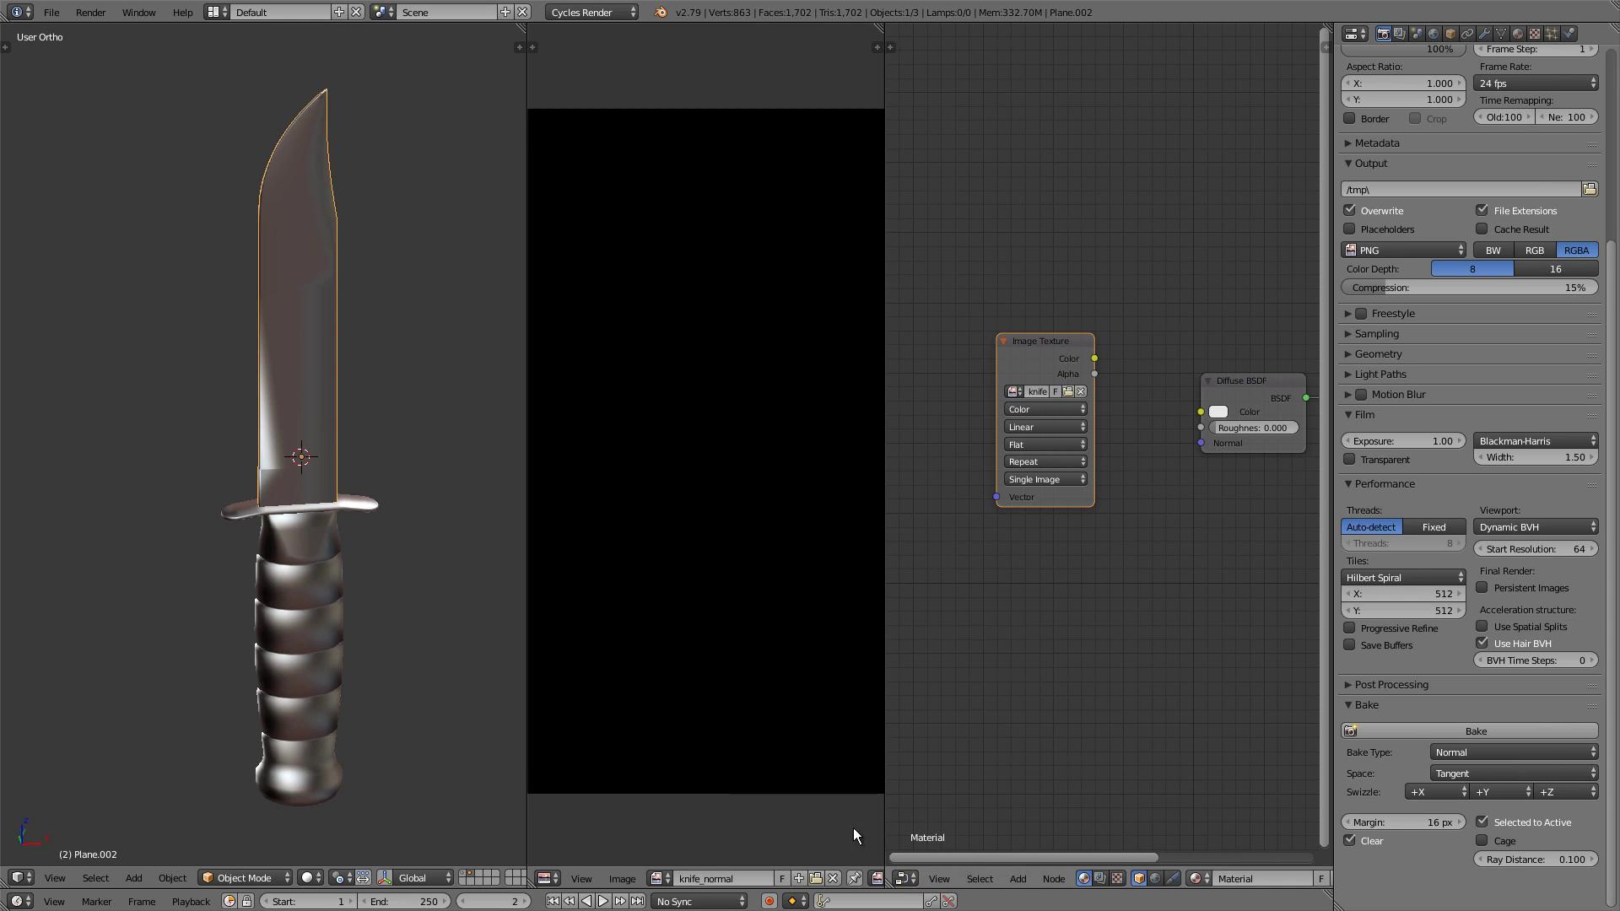
Show layer 2 in wireframe and select the high-poly knife, then the low-poly knife as active
left_click(470, 875, "shift")
key("z")
scroll(308, 295, "up", 2)
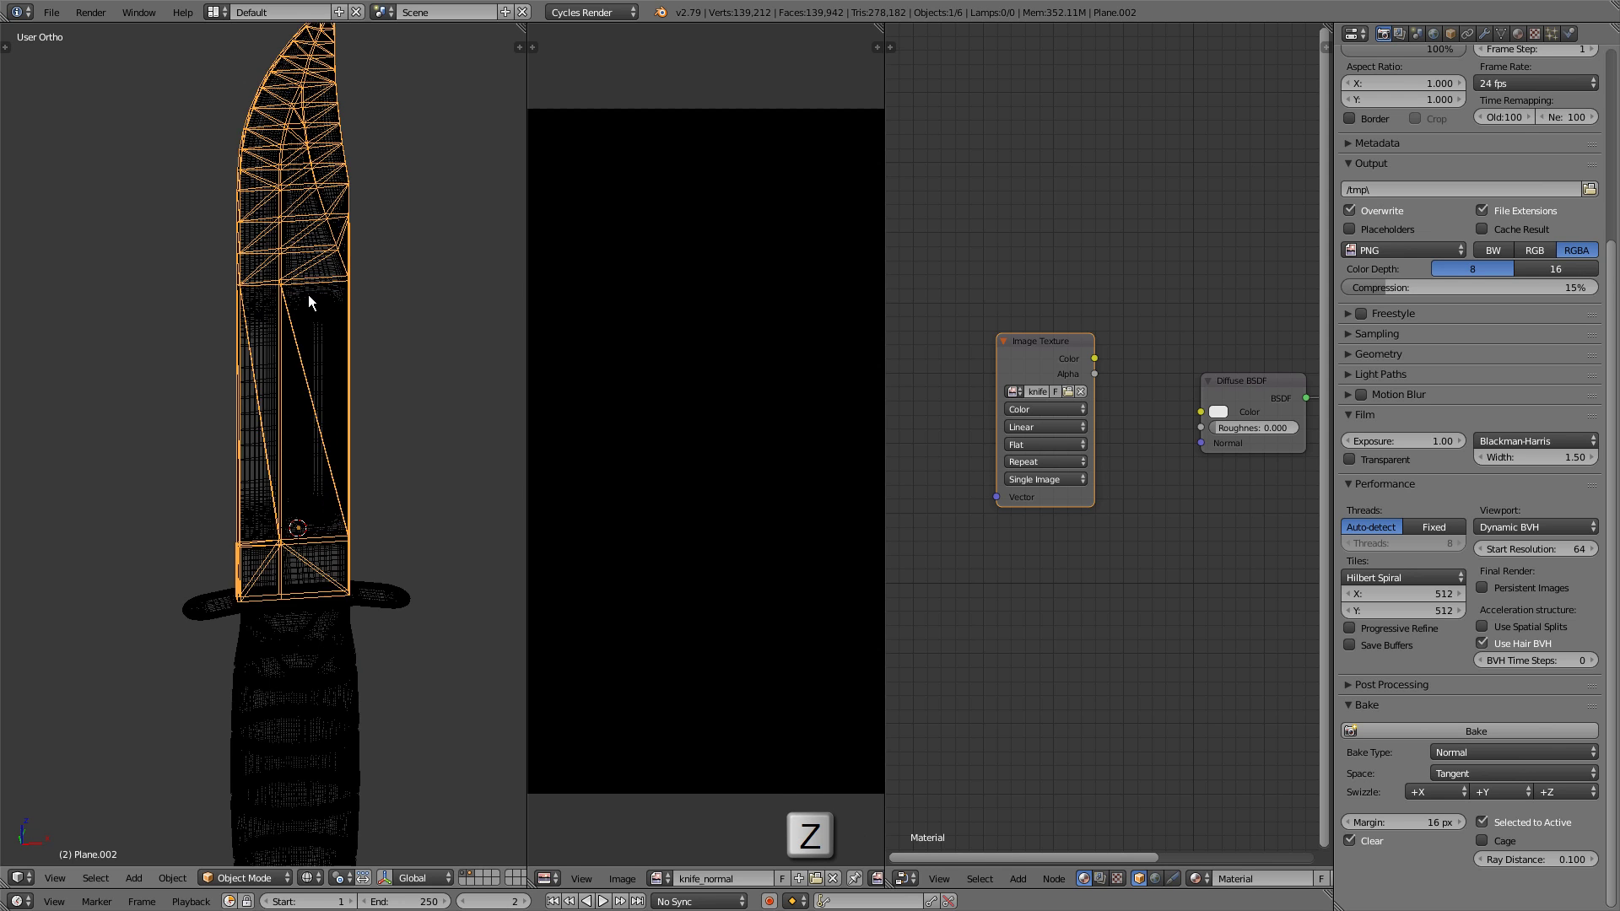
scroll(308, 296, "up", 1)
middle_click_drag(308, 295, 345, 419, "shift")
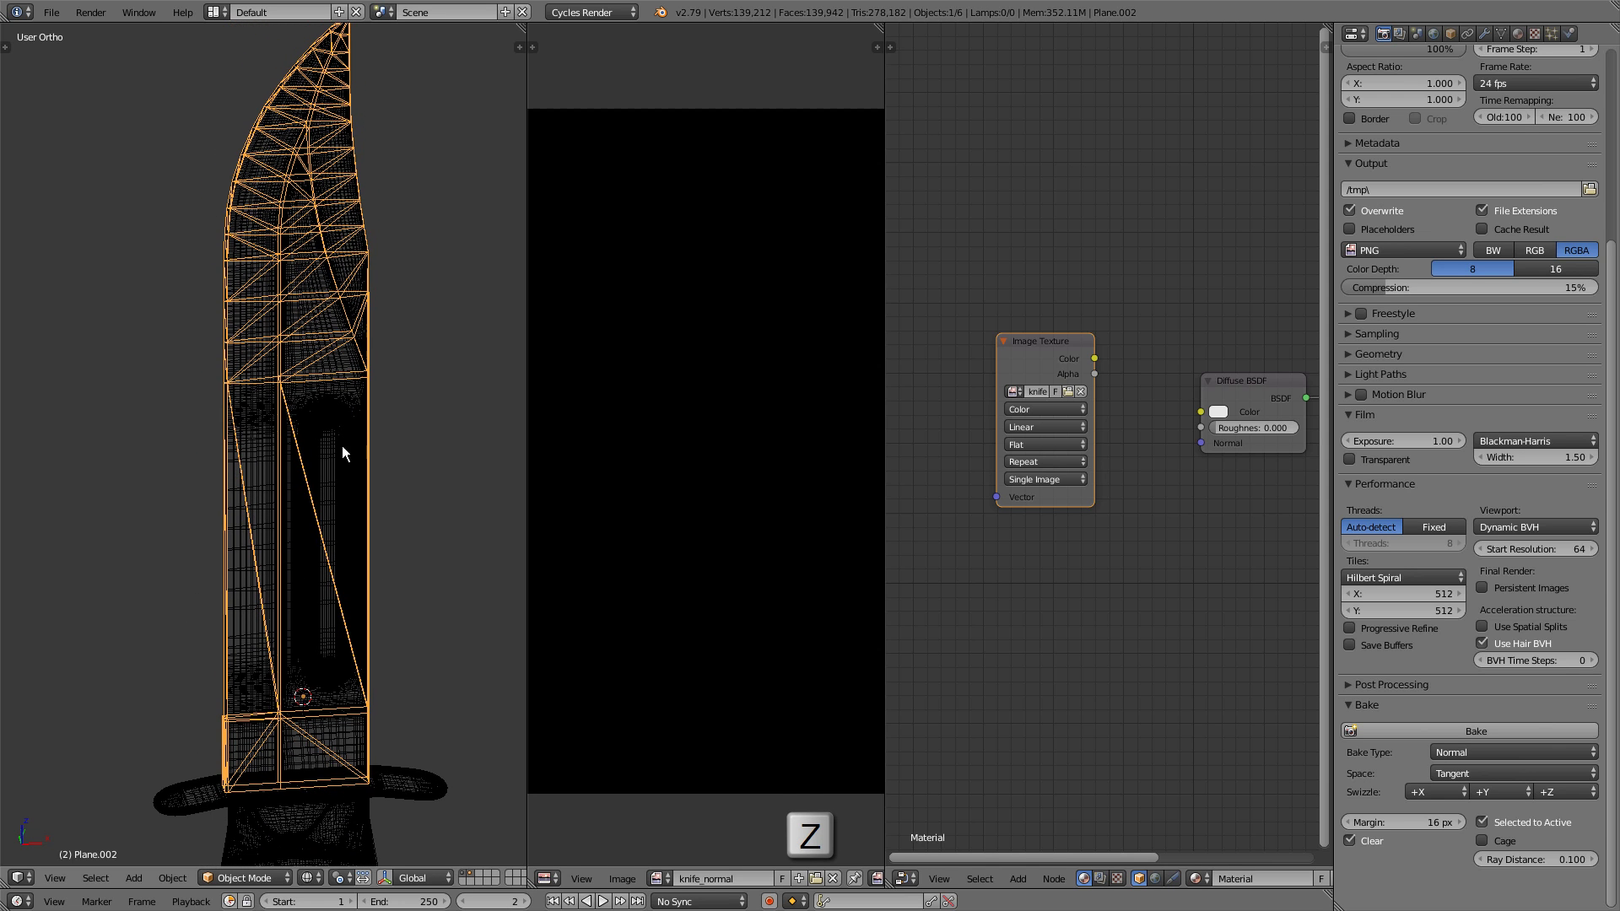
right_click(342, 447)
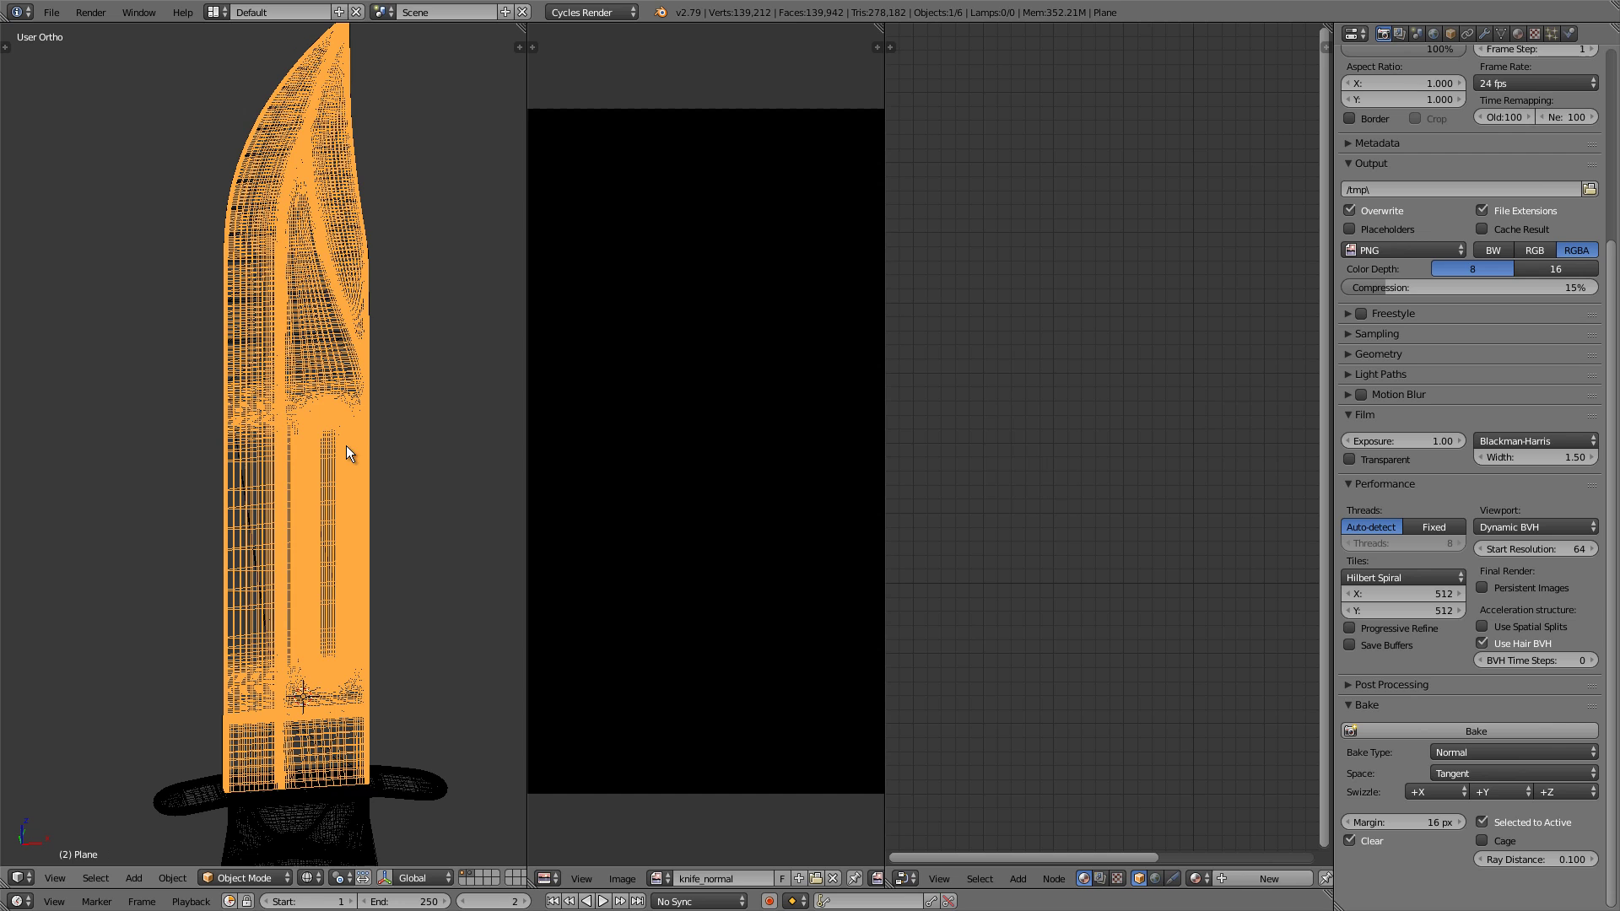
right_click(374, 443, "shift")
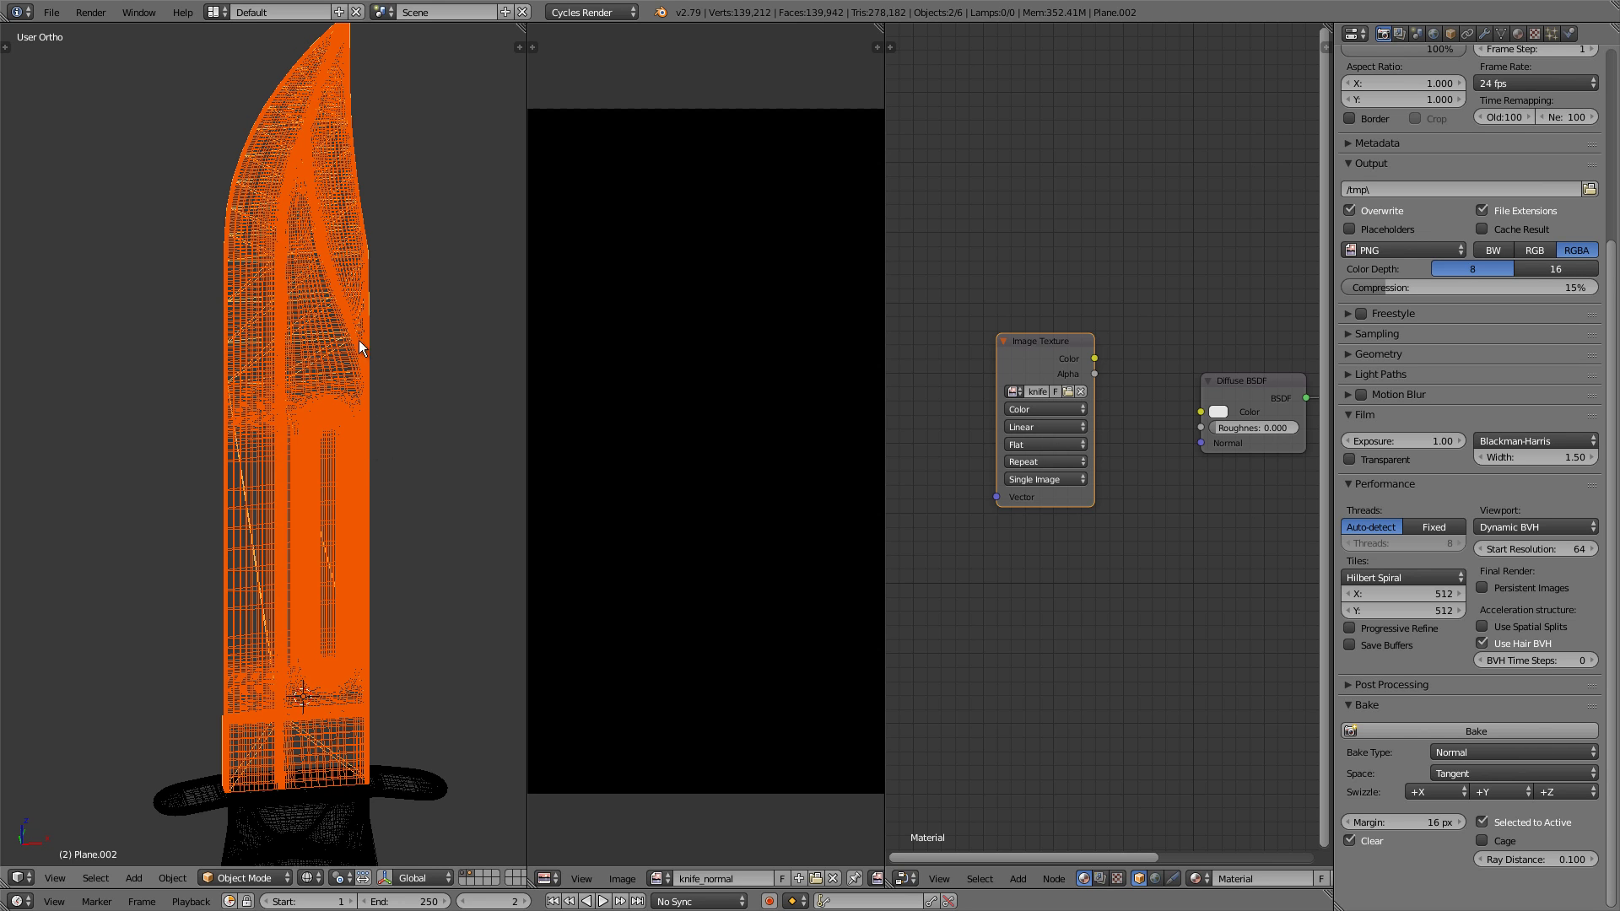
middle_click_drag(355, 370, 381, 391)
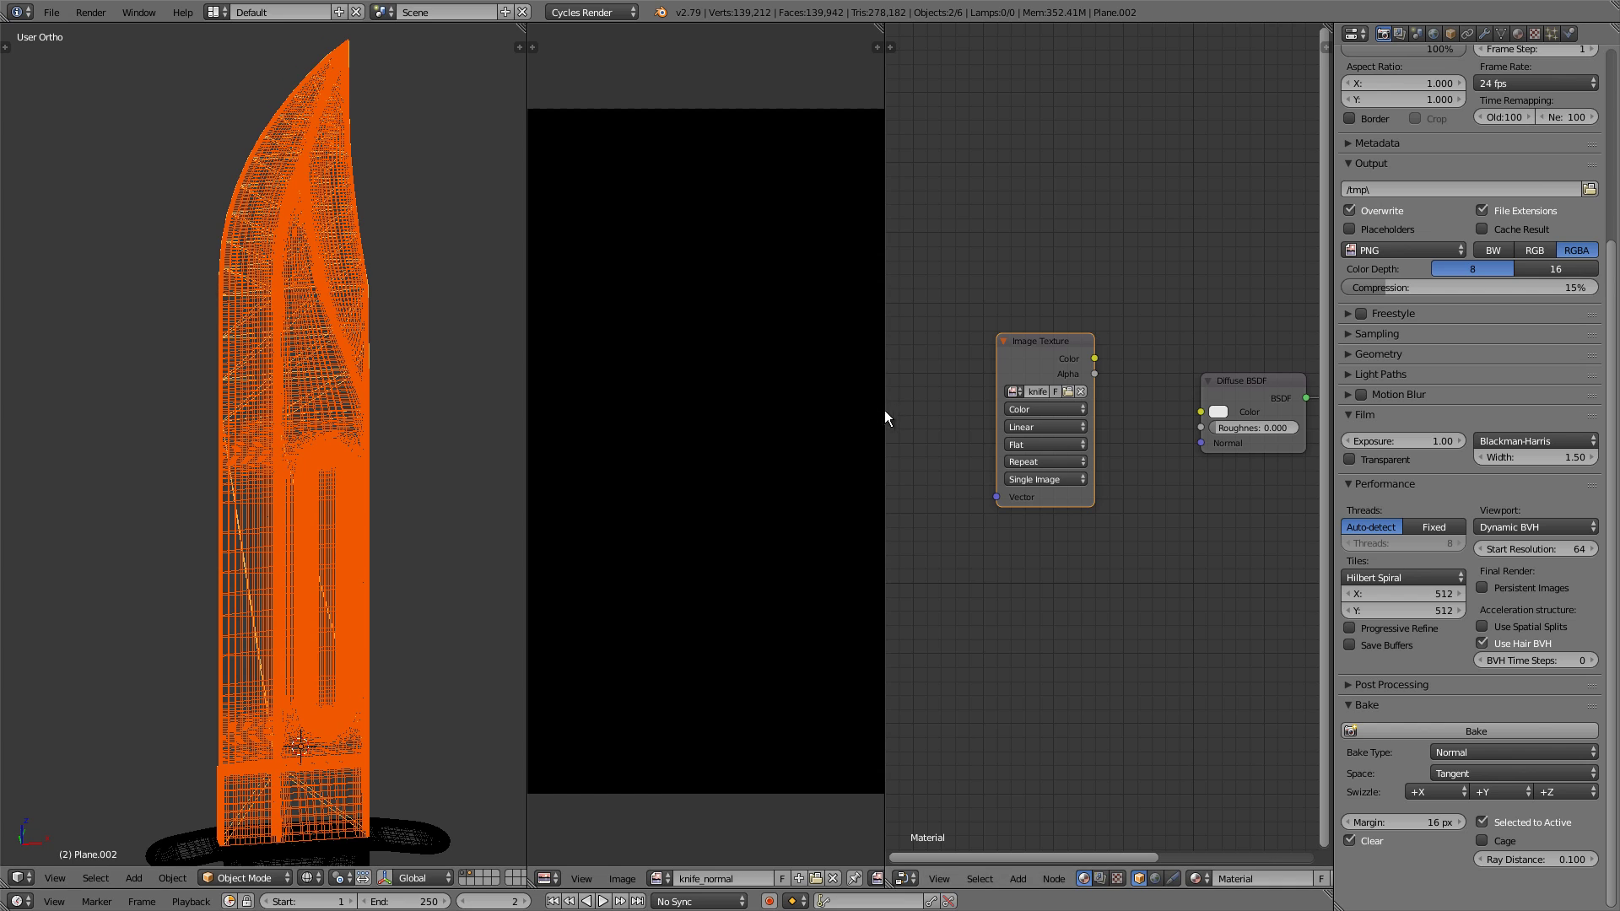
Widen the image editor and bake the normal map into knife_normal
left_click_drag(883, 417, 1157, 417)
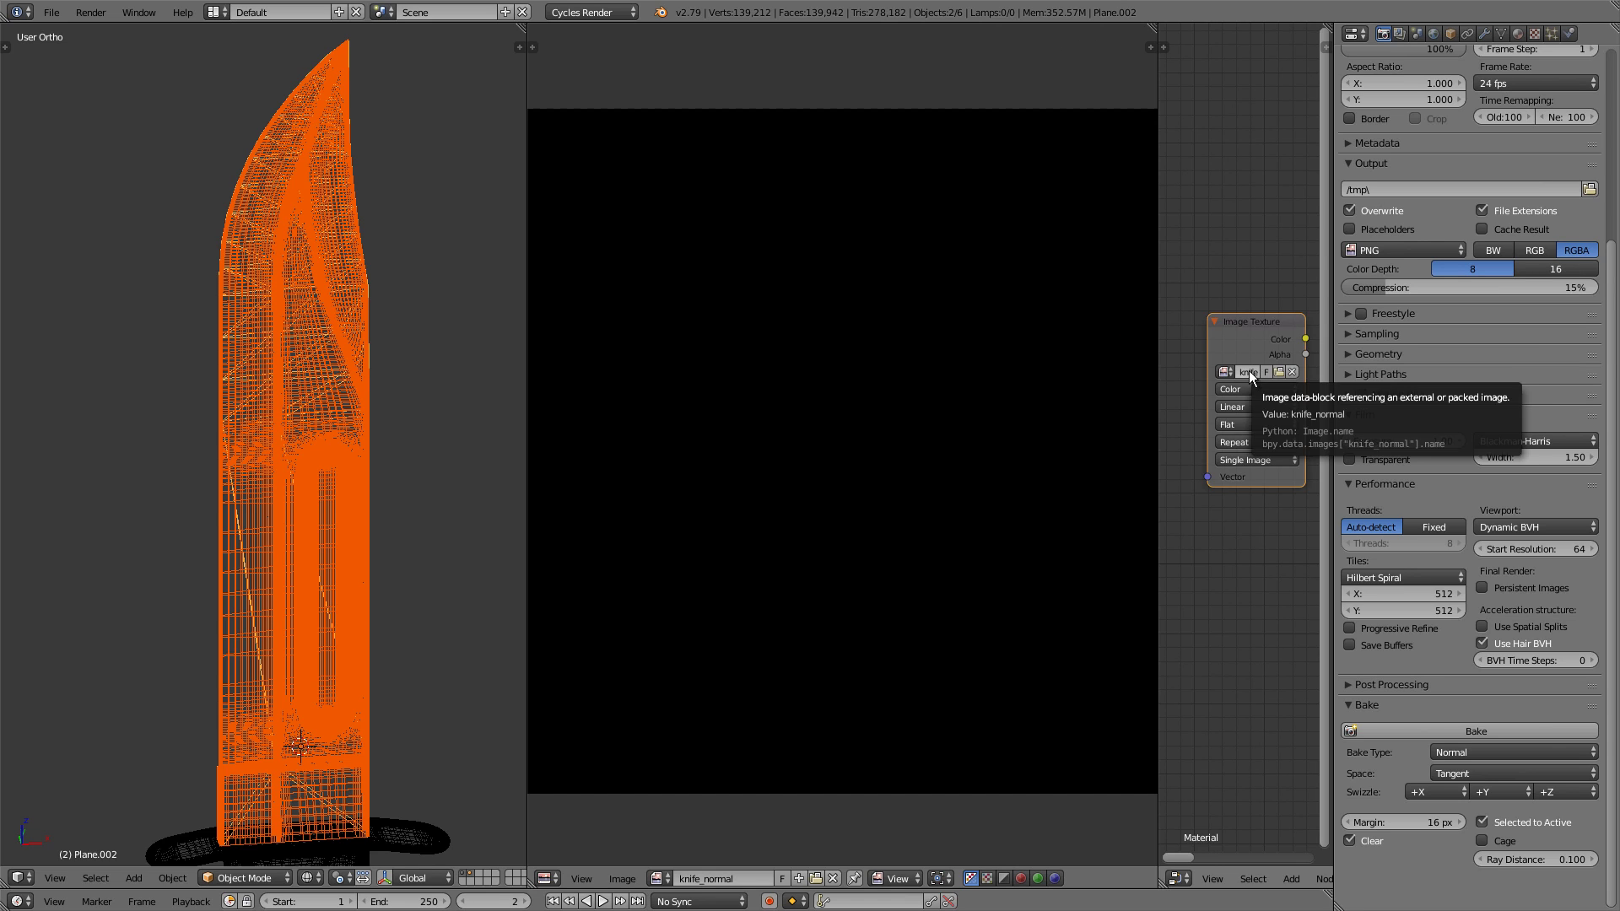
scroll(843, 365, "down", 1)
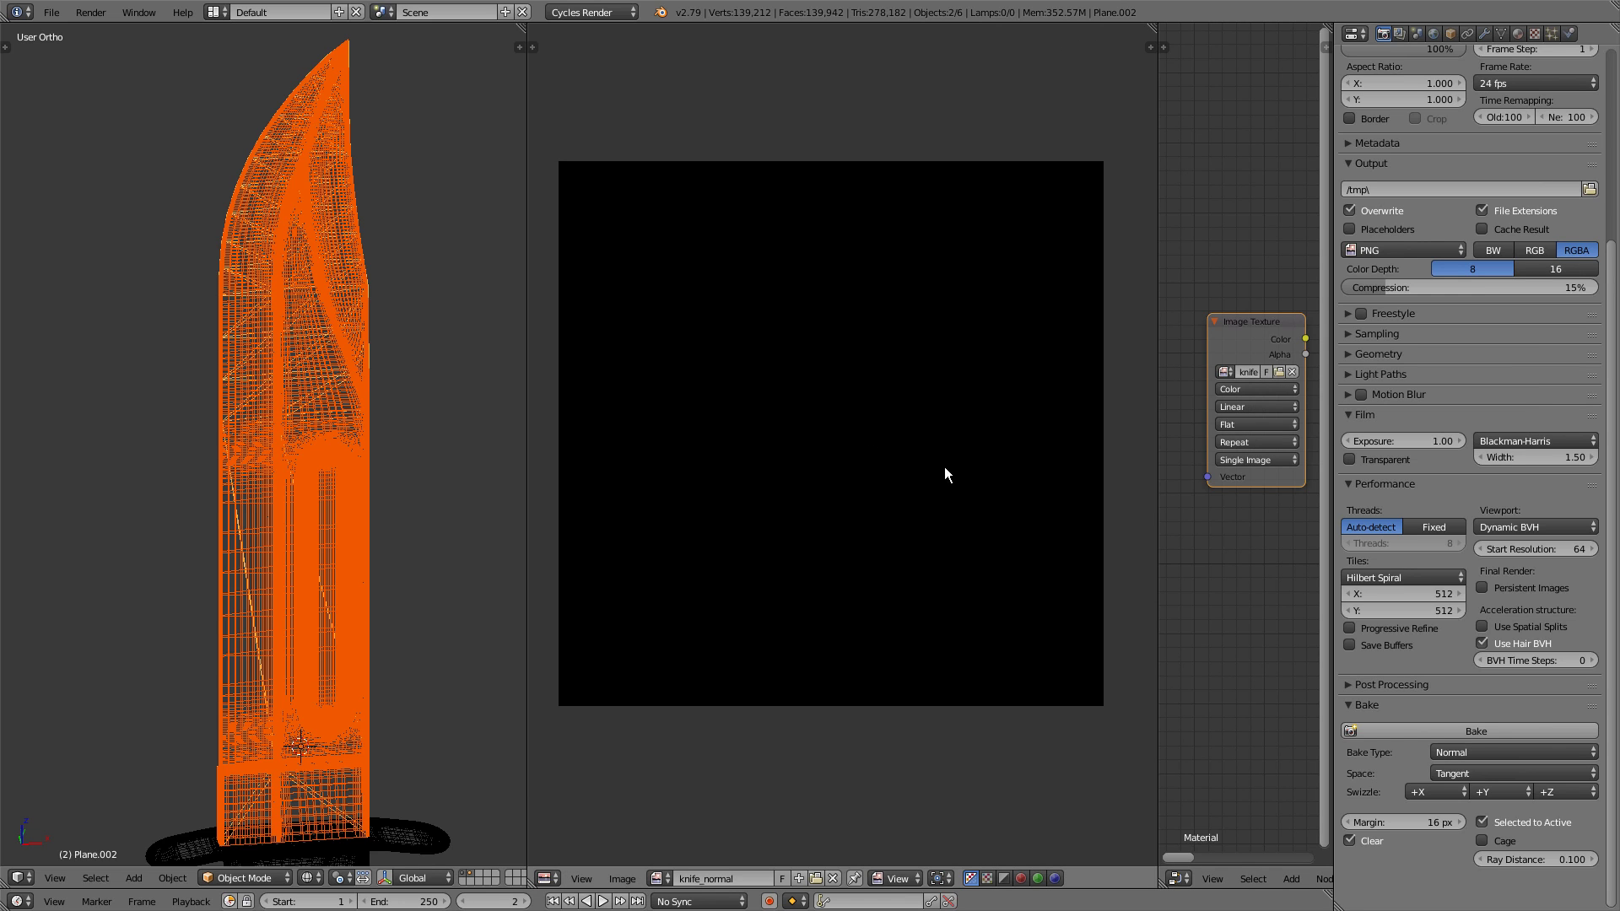
left_click(1482, 732)
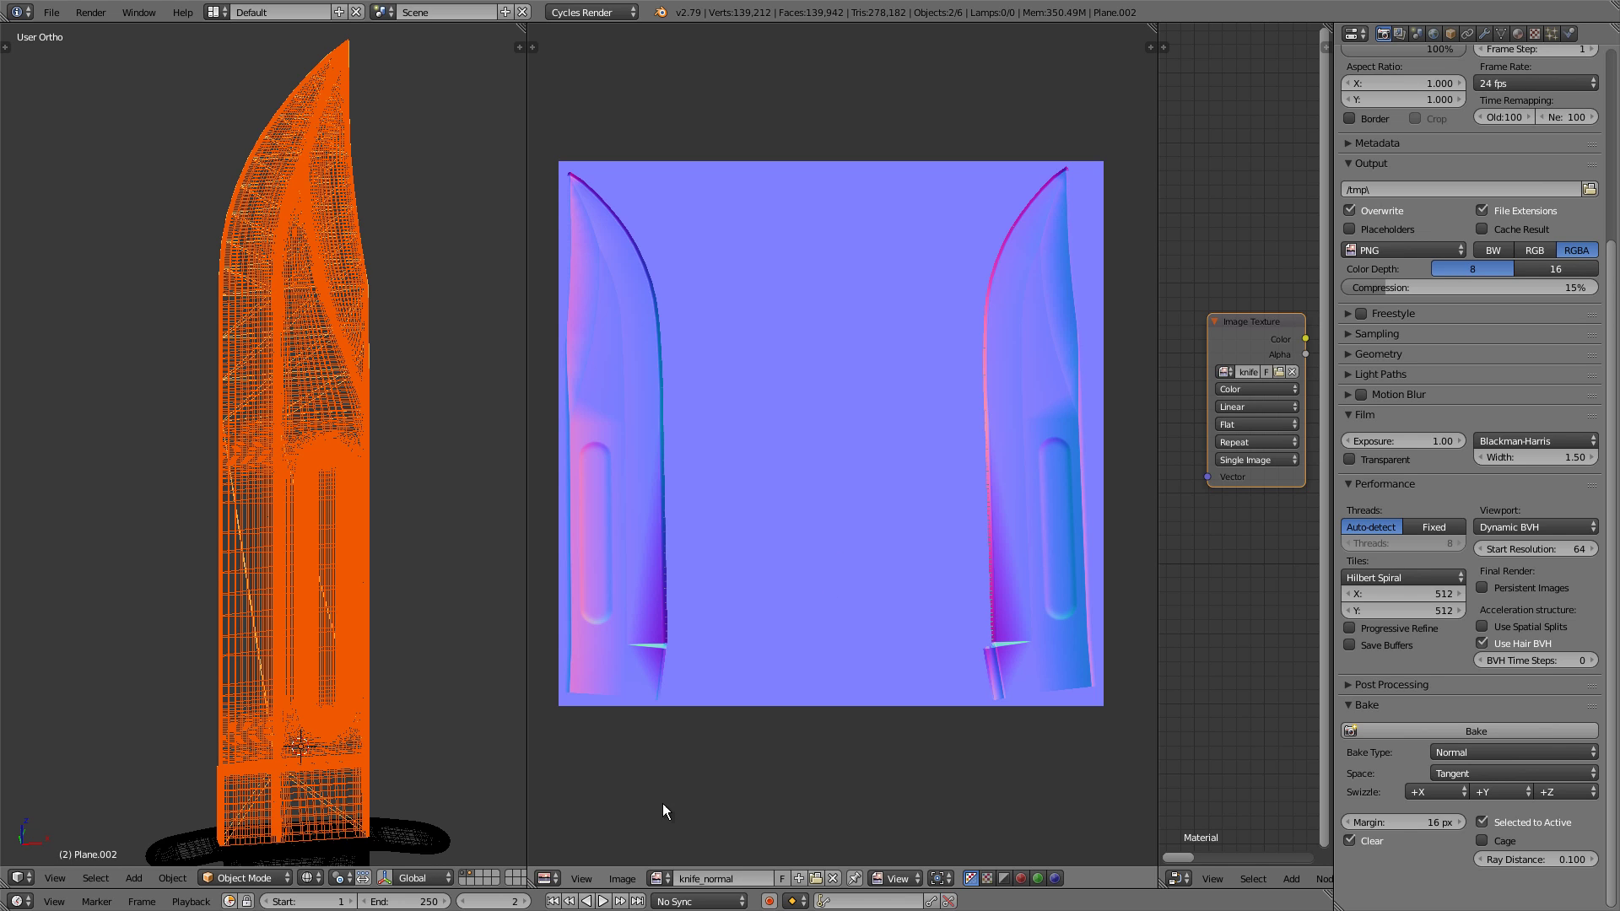
Save the baked map via Image > Save As Image as knife_normal.png
left_click(623, 882)
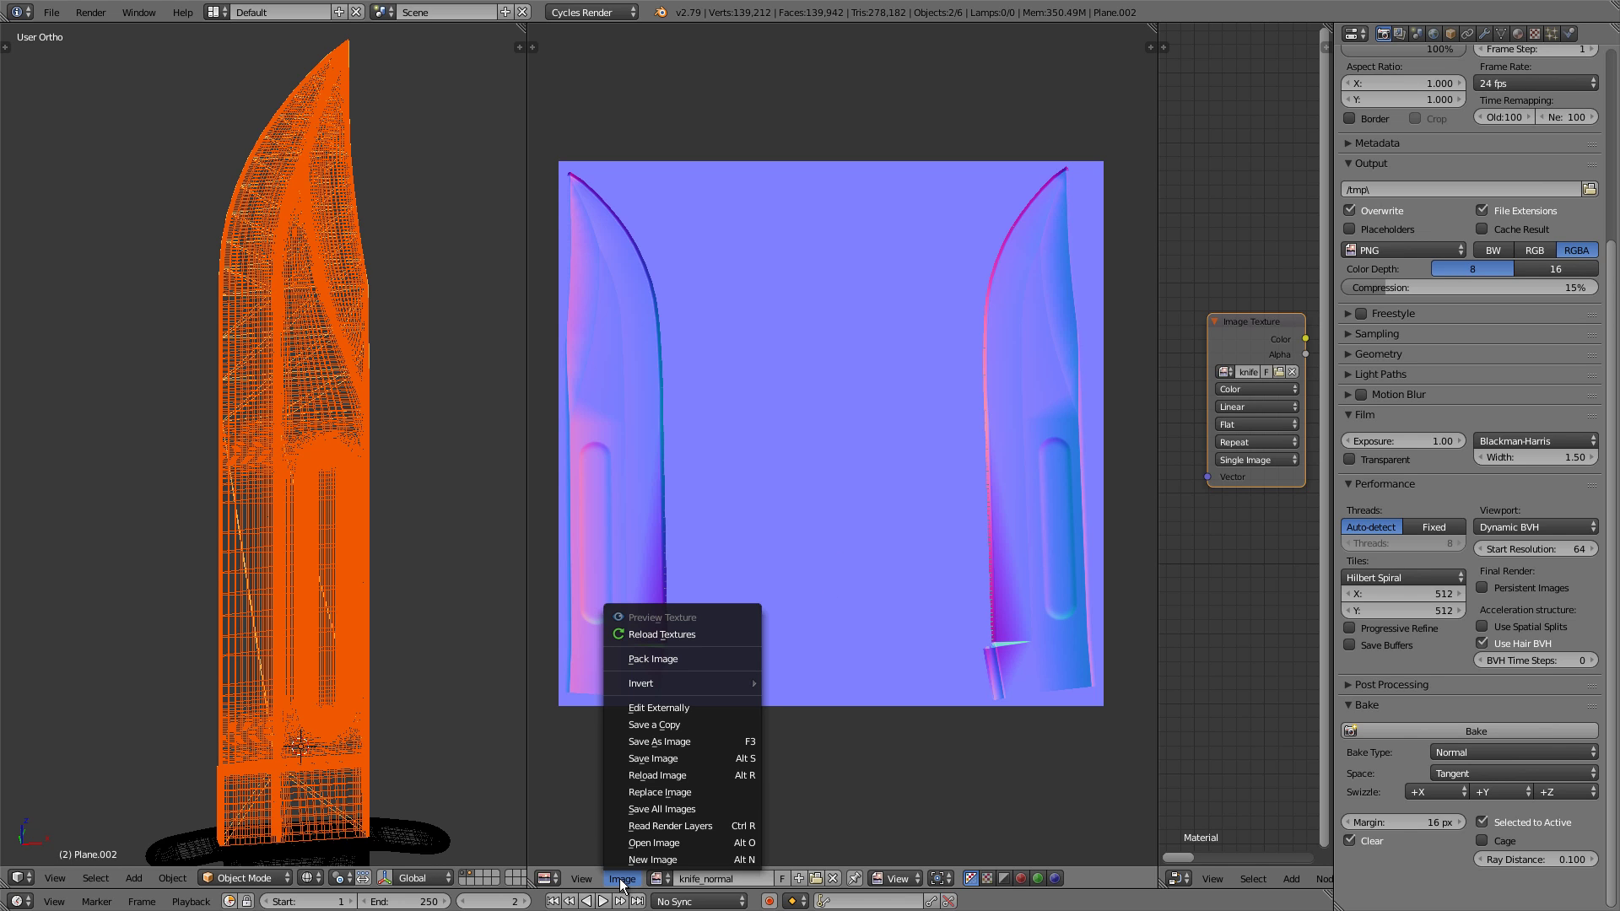
left_click(697, 740)
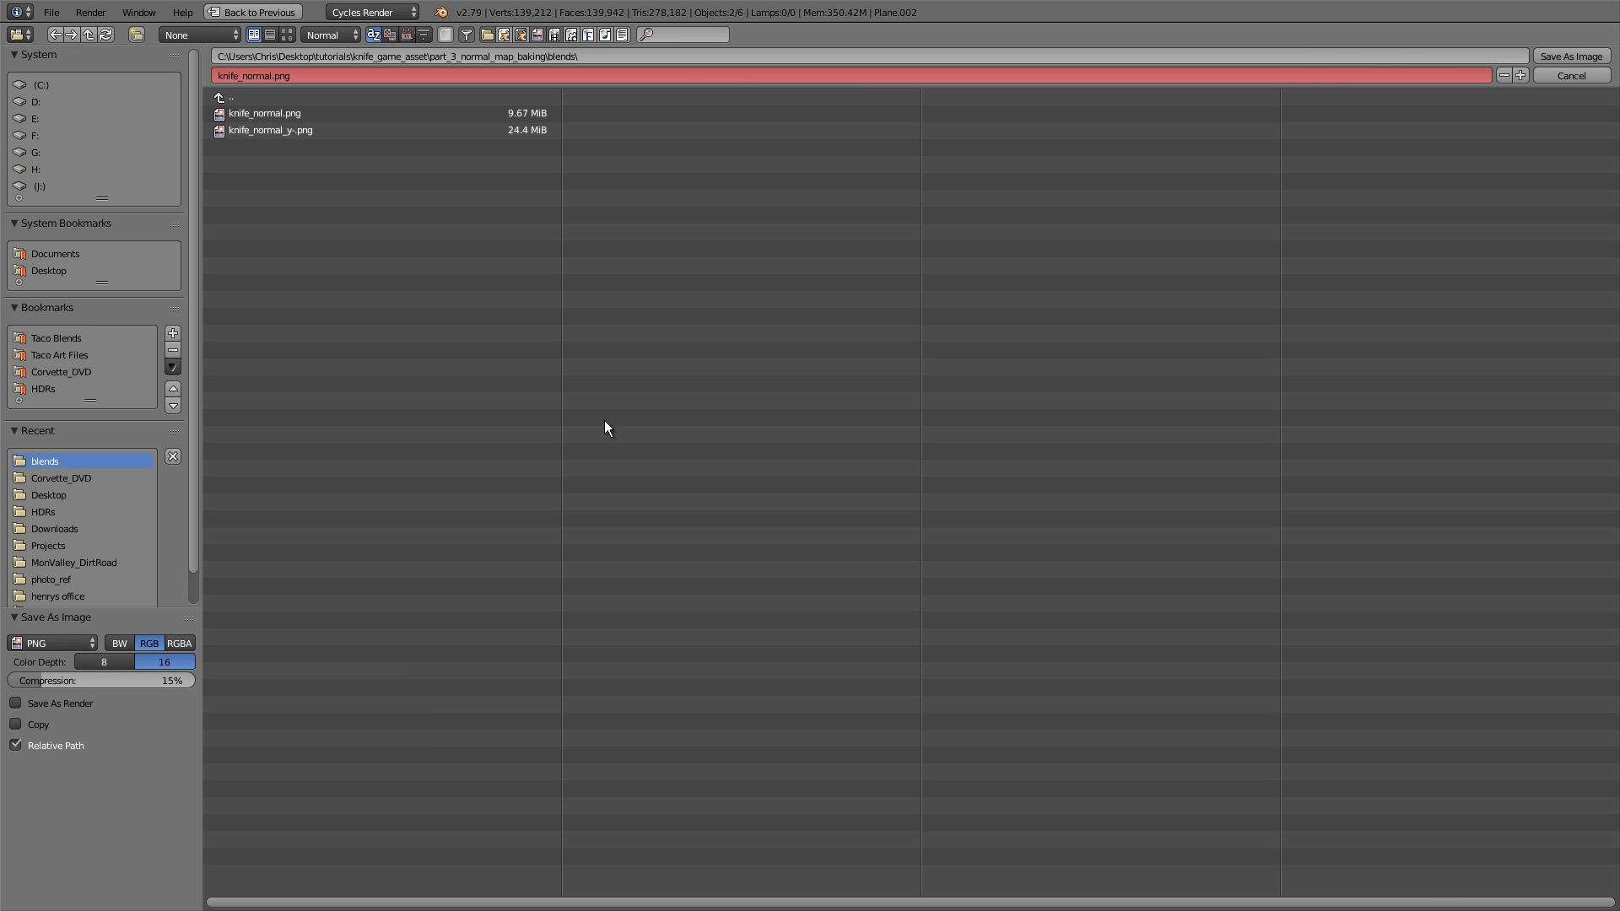
key("Return")
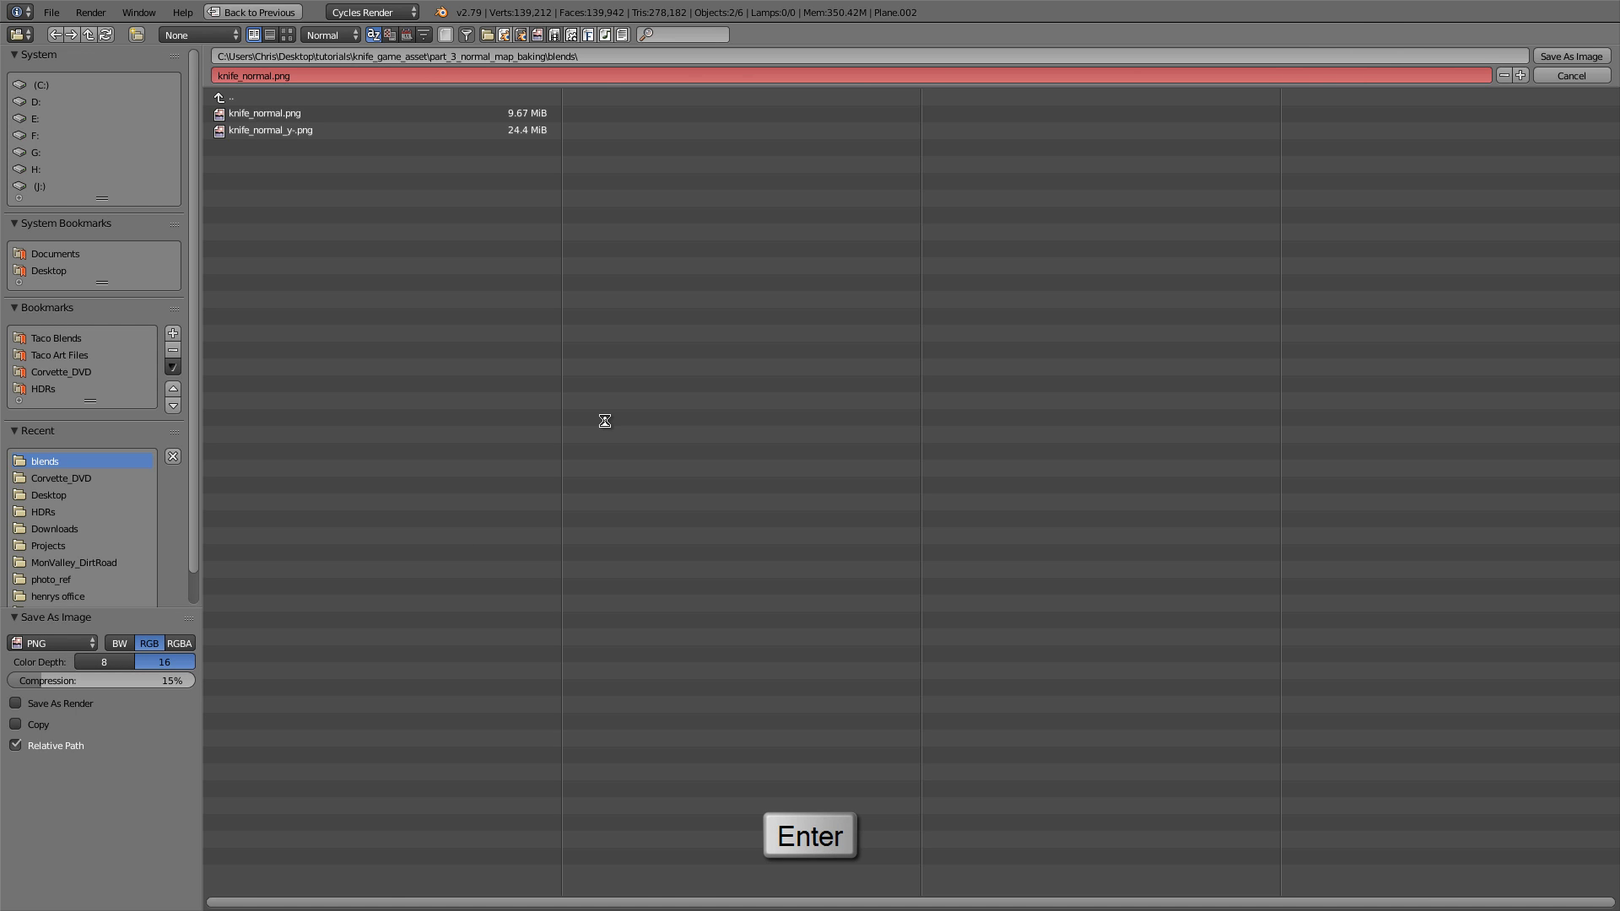
scroll(457, 588, "up", 8)
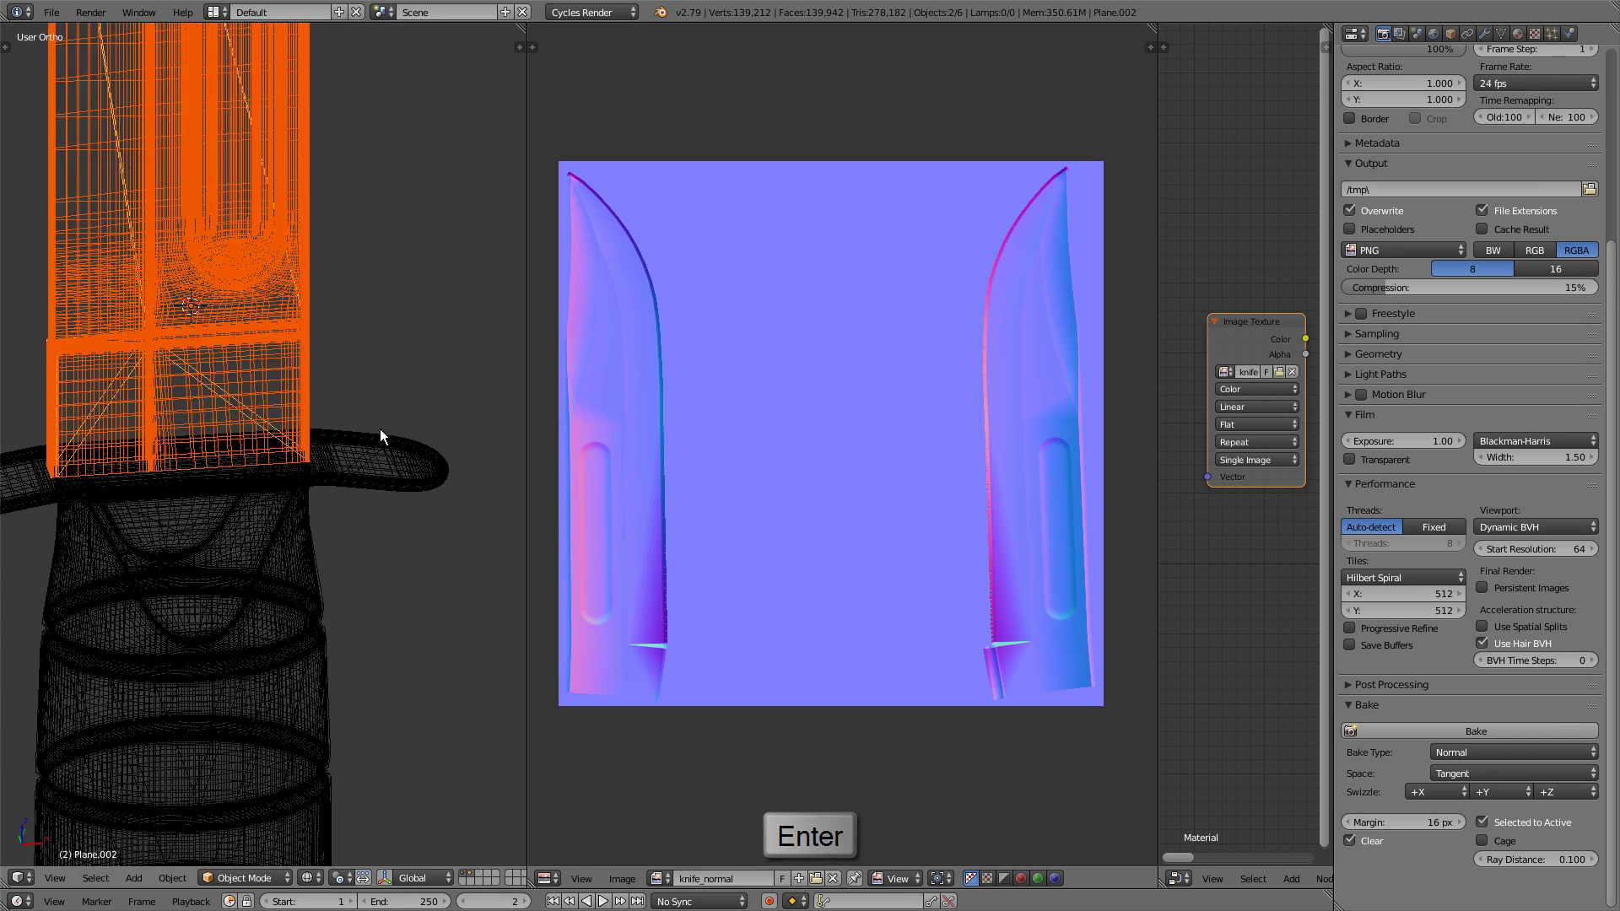
Assign the existing Material to the low-poly guard Plane.003
scroll(380, 436, "up", 5)
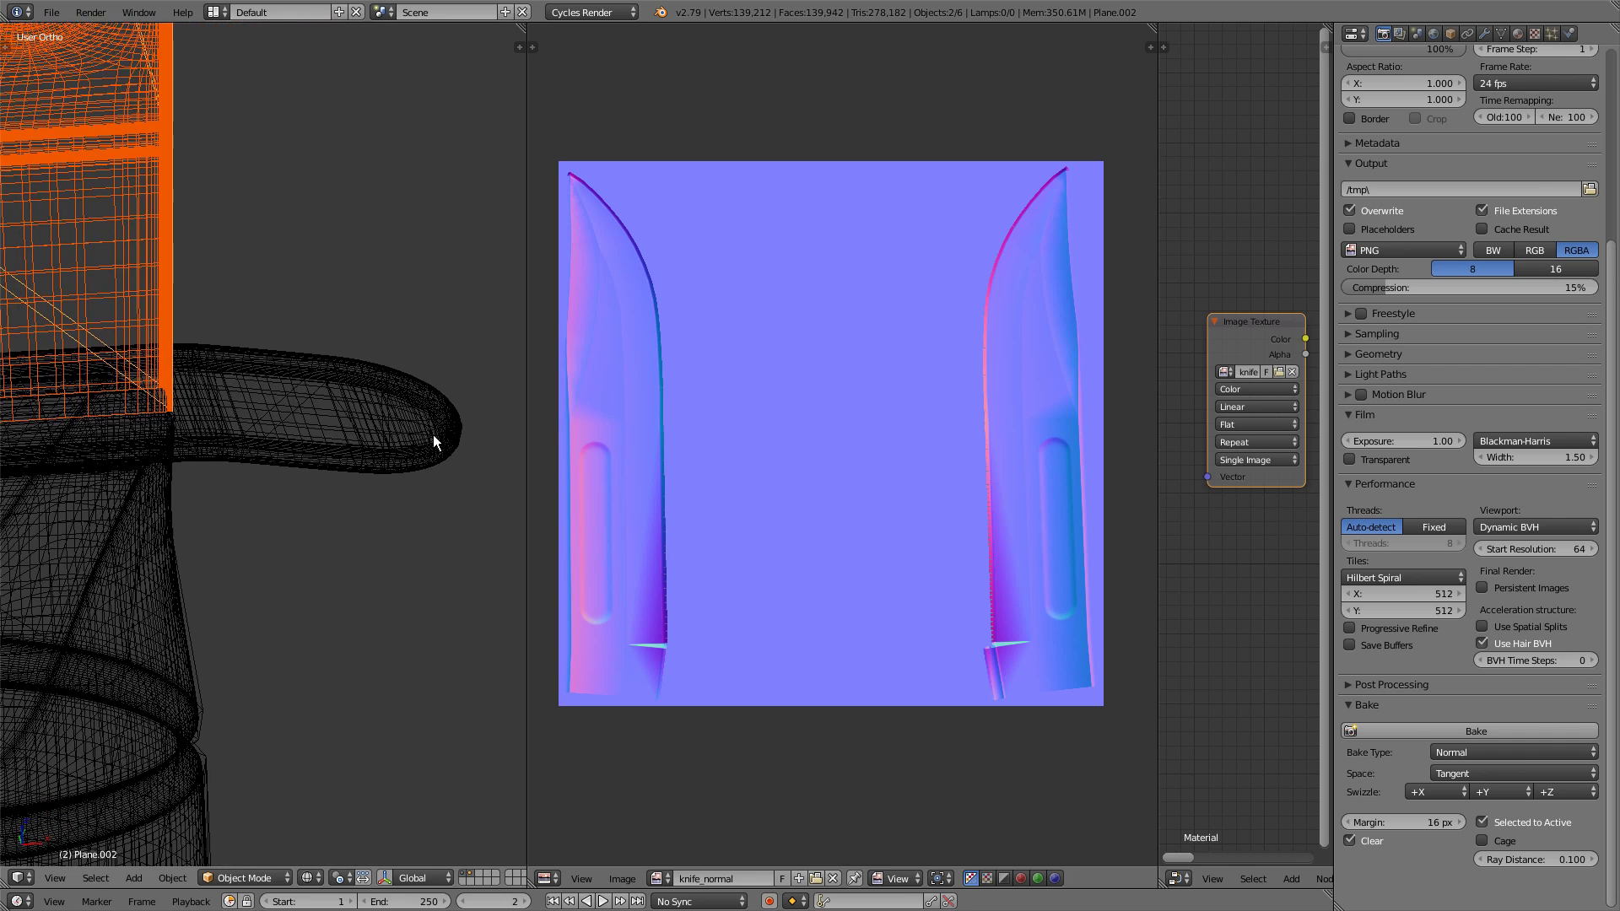
right_click(433, 437)
right_click(435, 437)
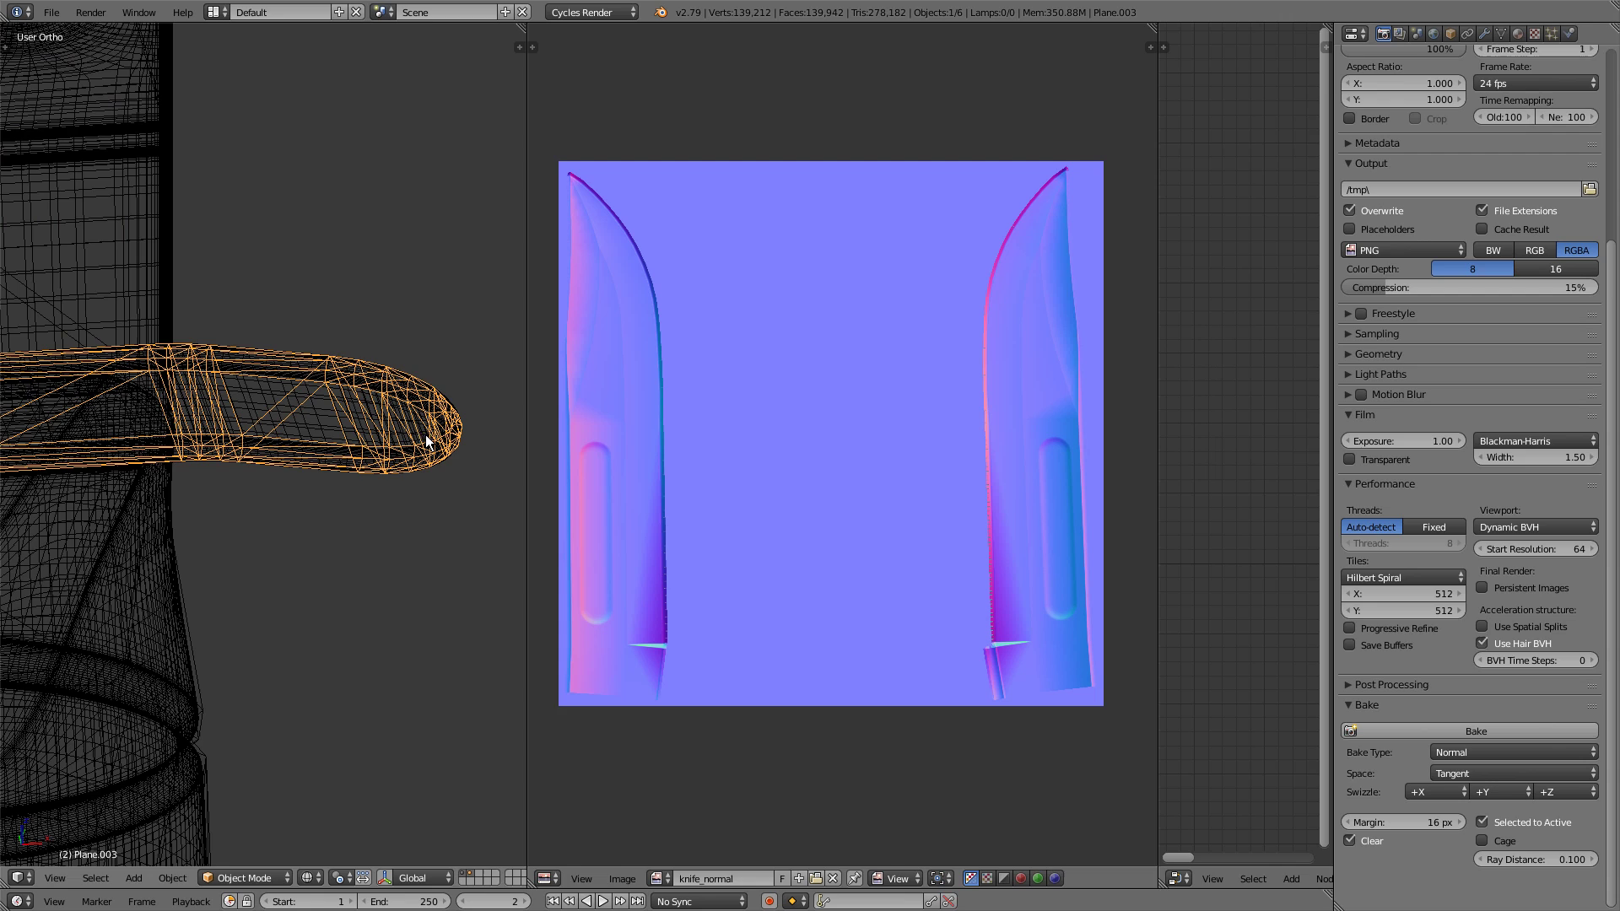
left_click(1516, 34)
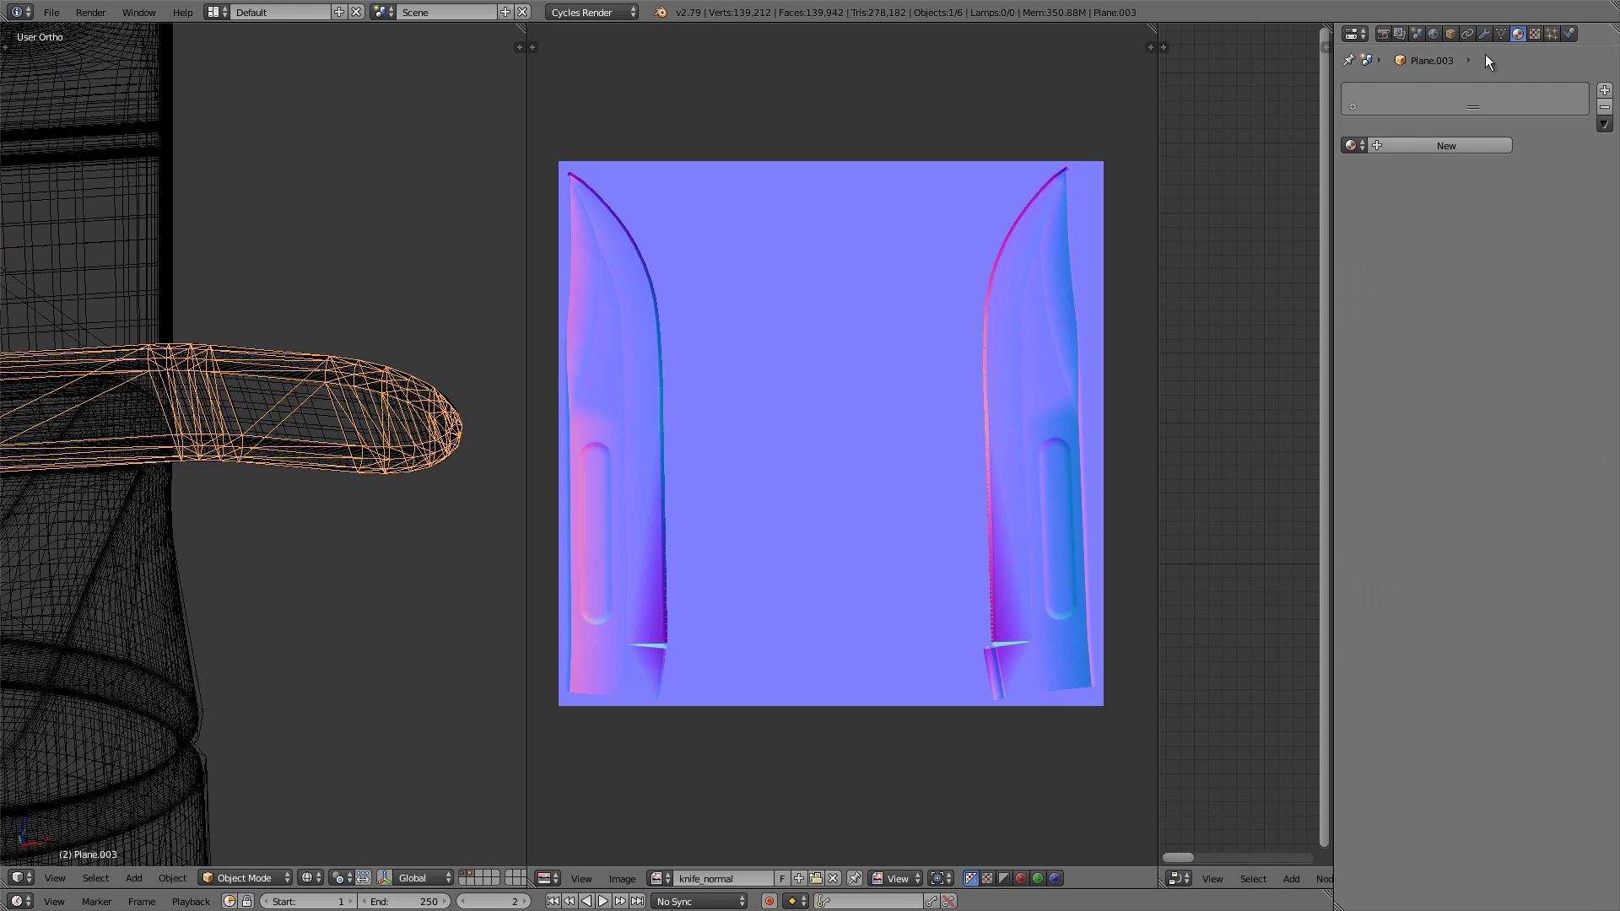
left_click(1366, 143)
left_click(1400, 170)
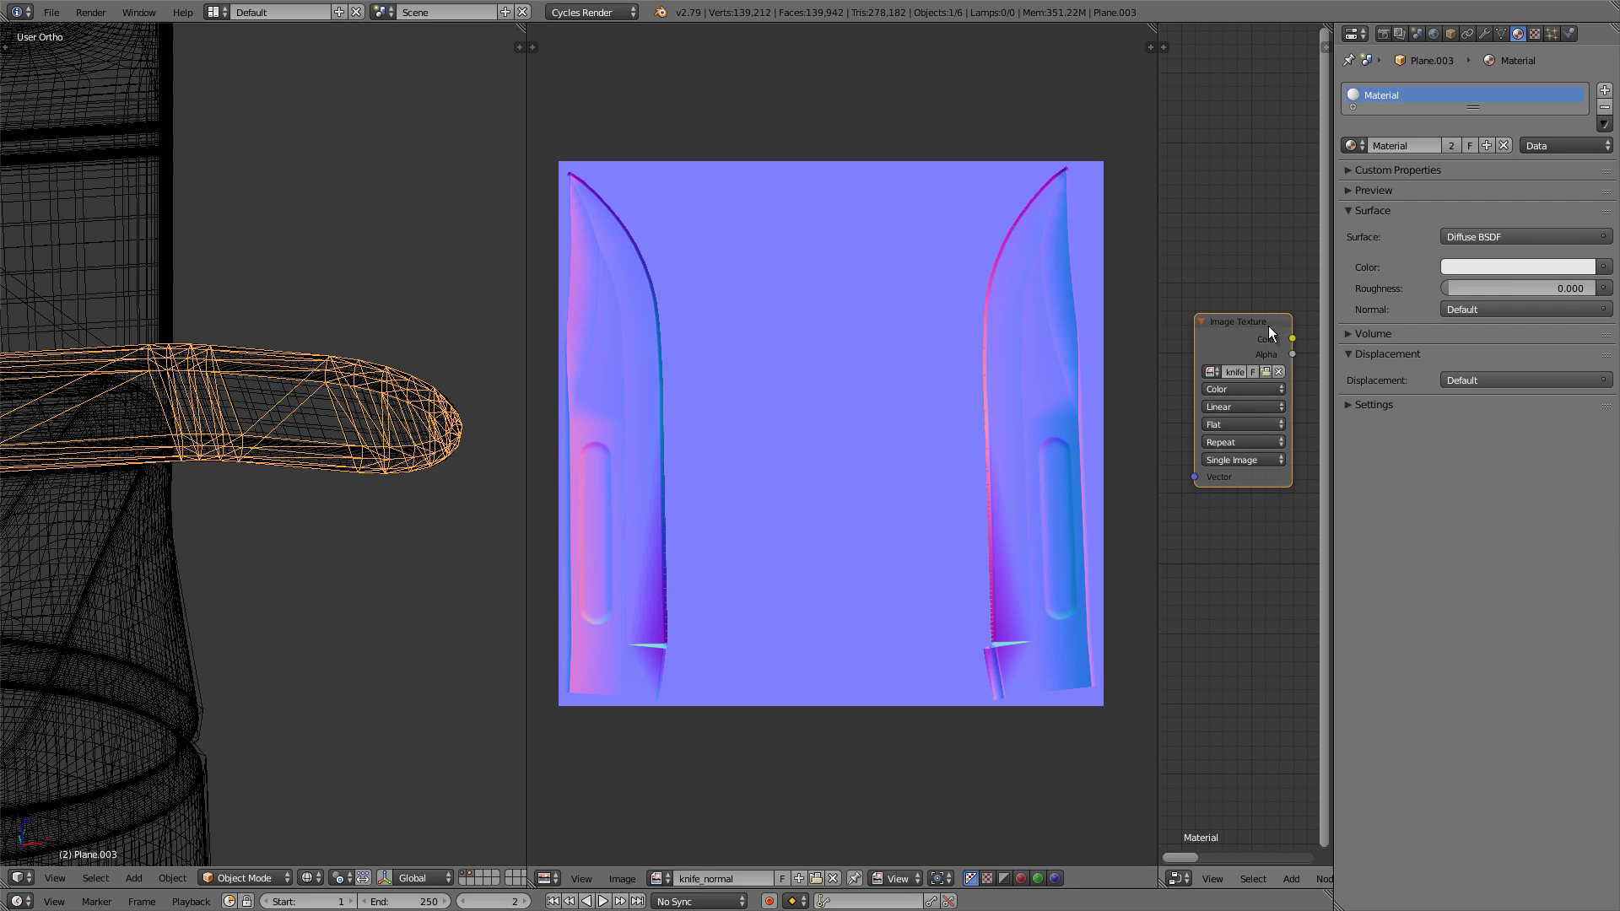
scroll(1265, 329, "up", 1)
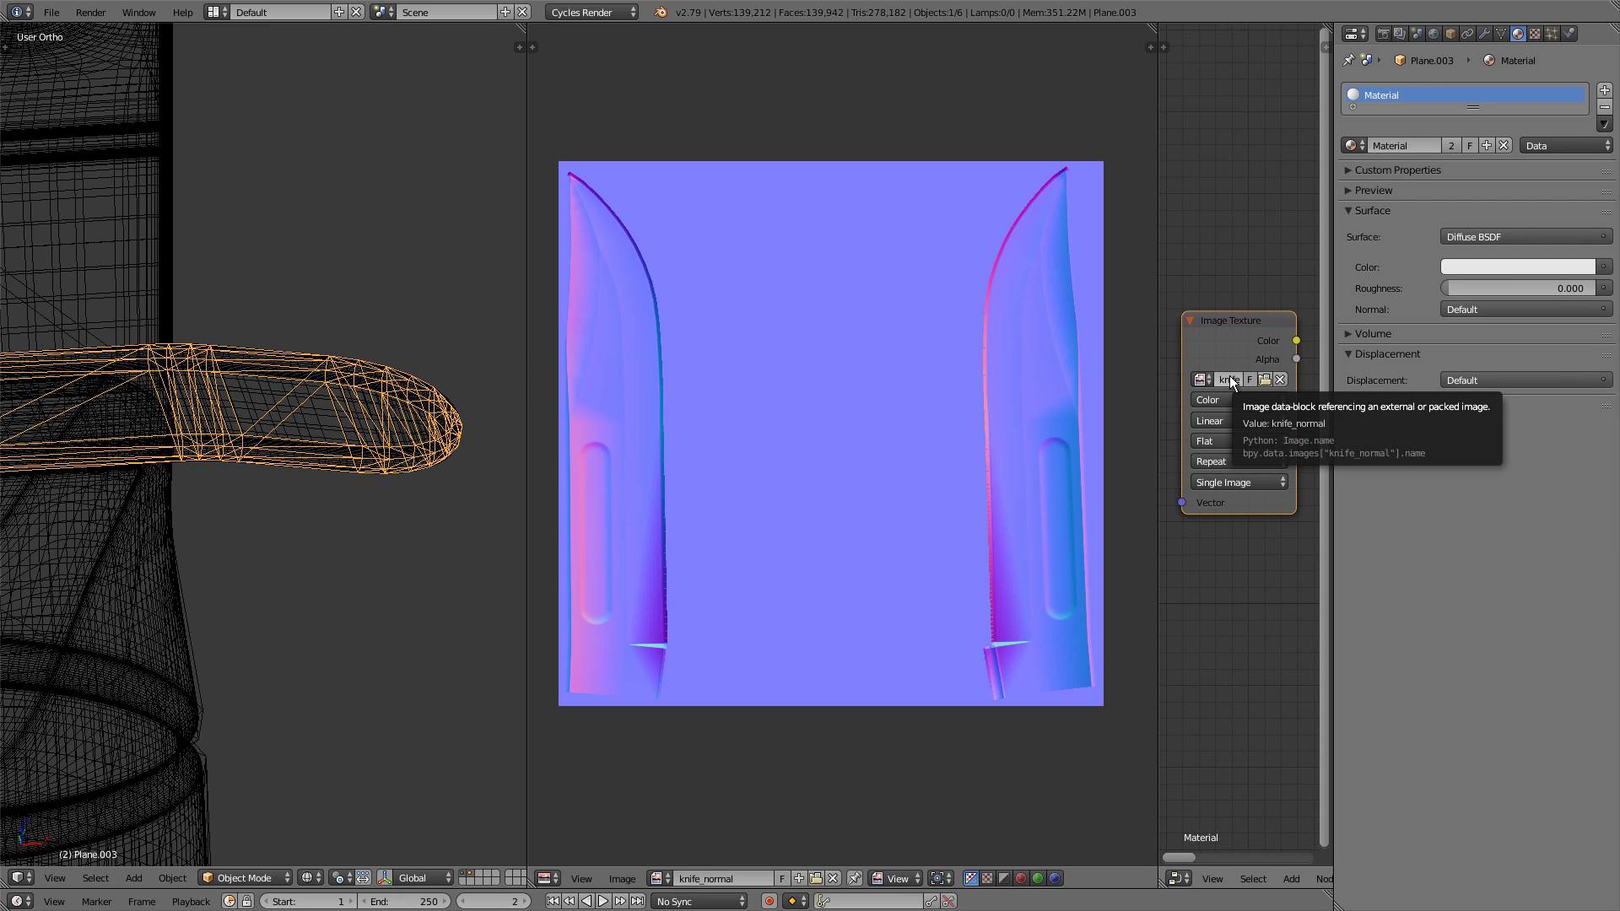
Select high-poly Circle.002 then low-poly Plane.003 and bake the guard's normals
left_click(1382, 34)
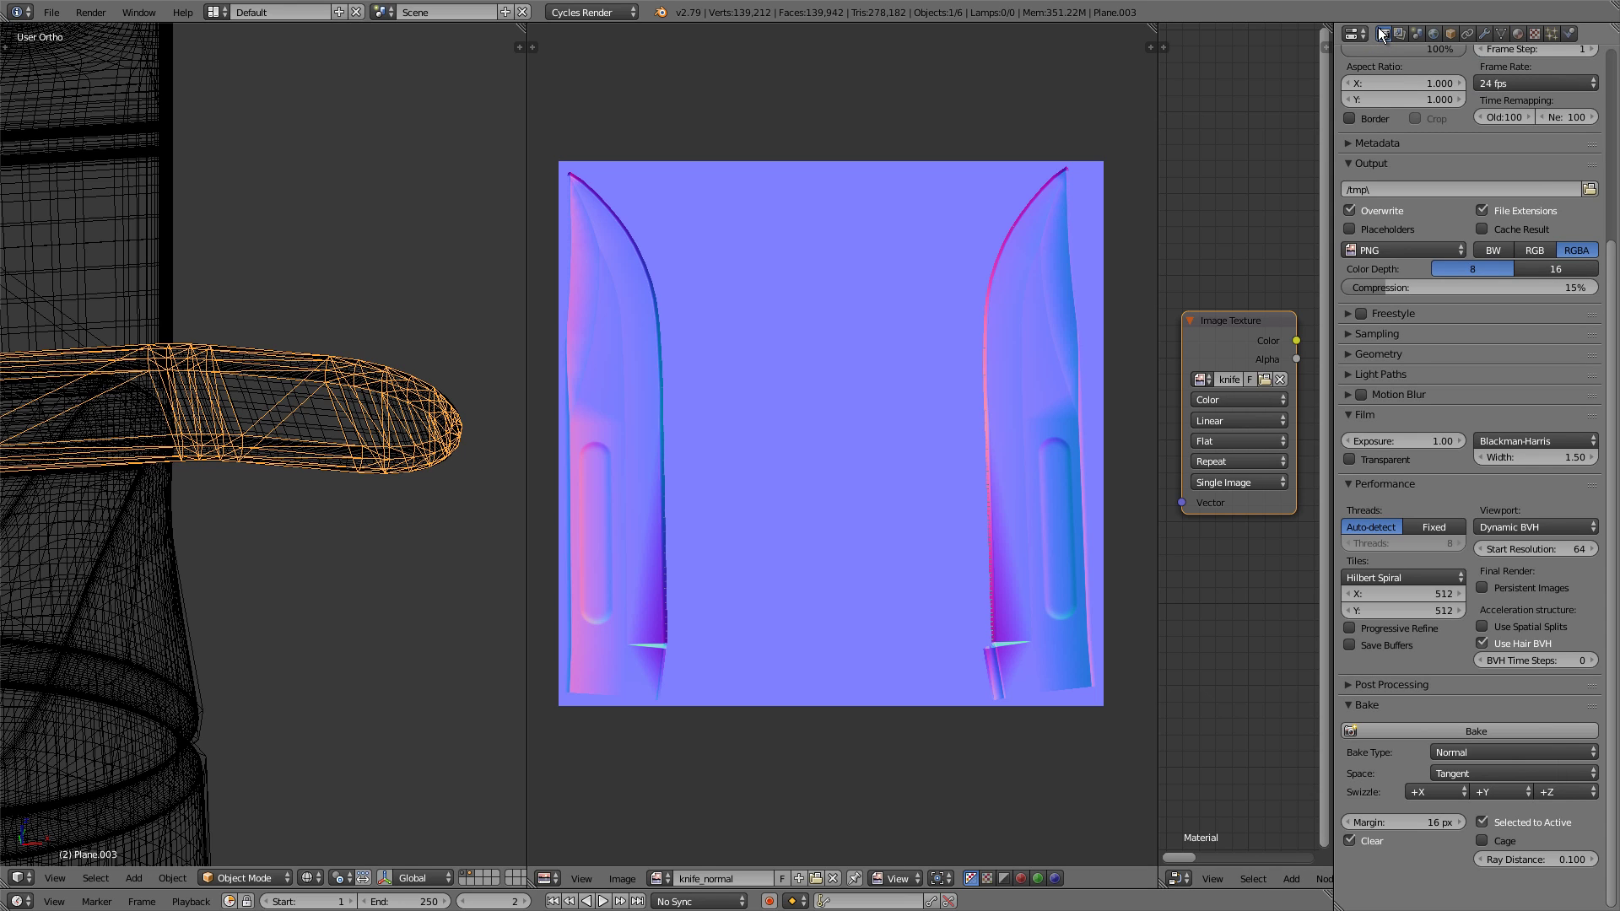
right_click(376, 421)
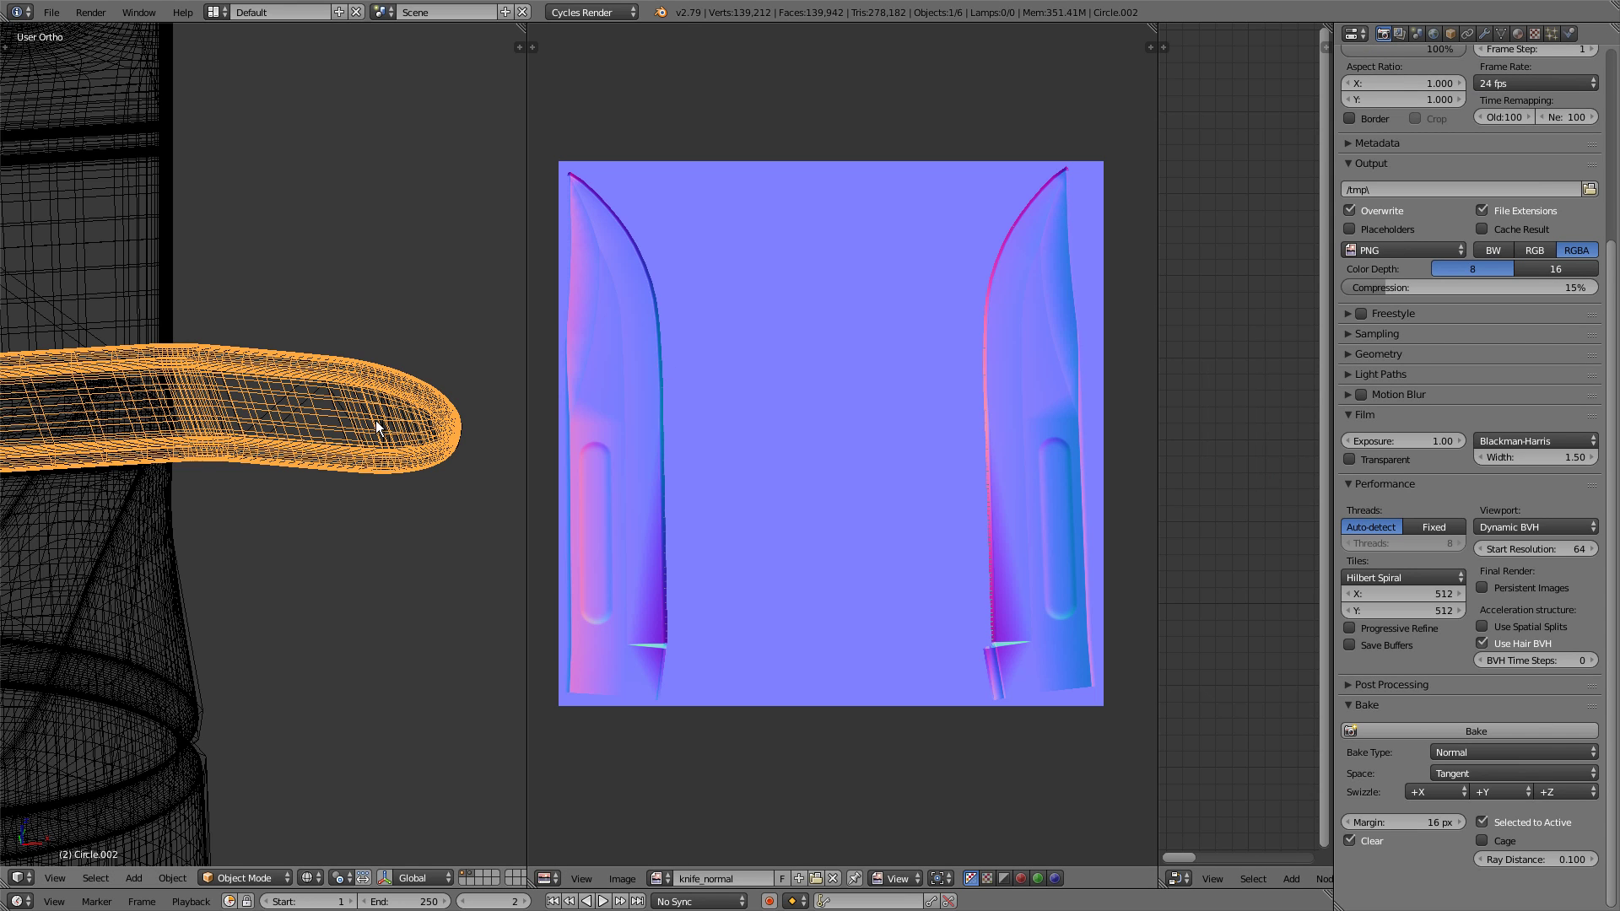
right_click(431, 383, "shift")
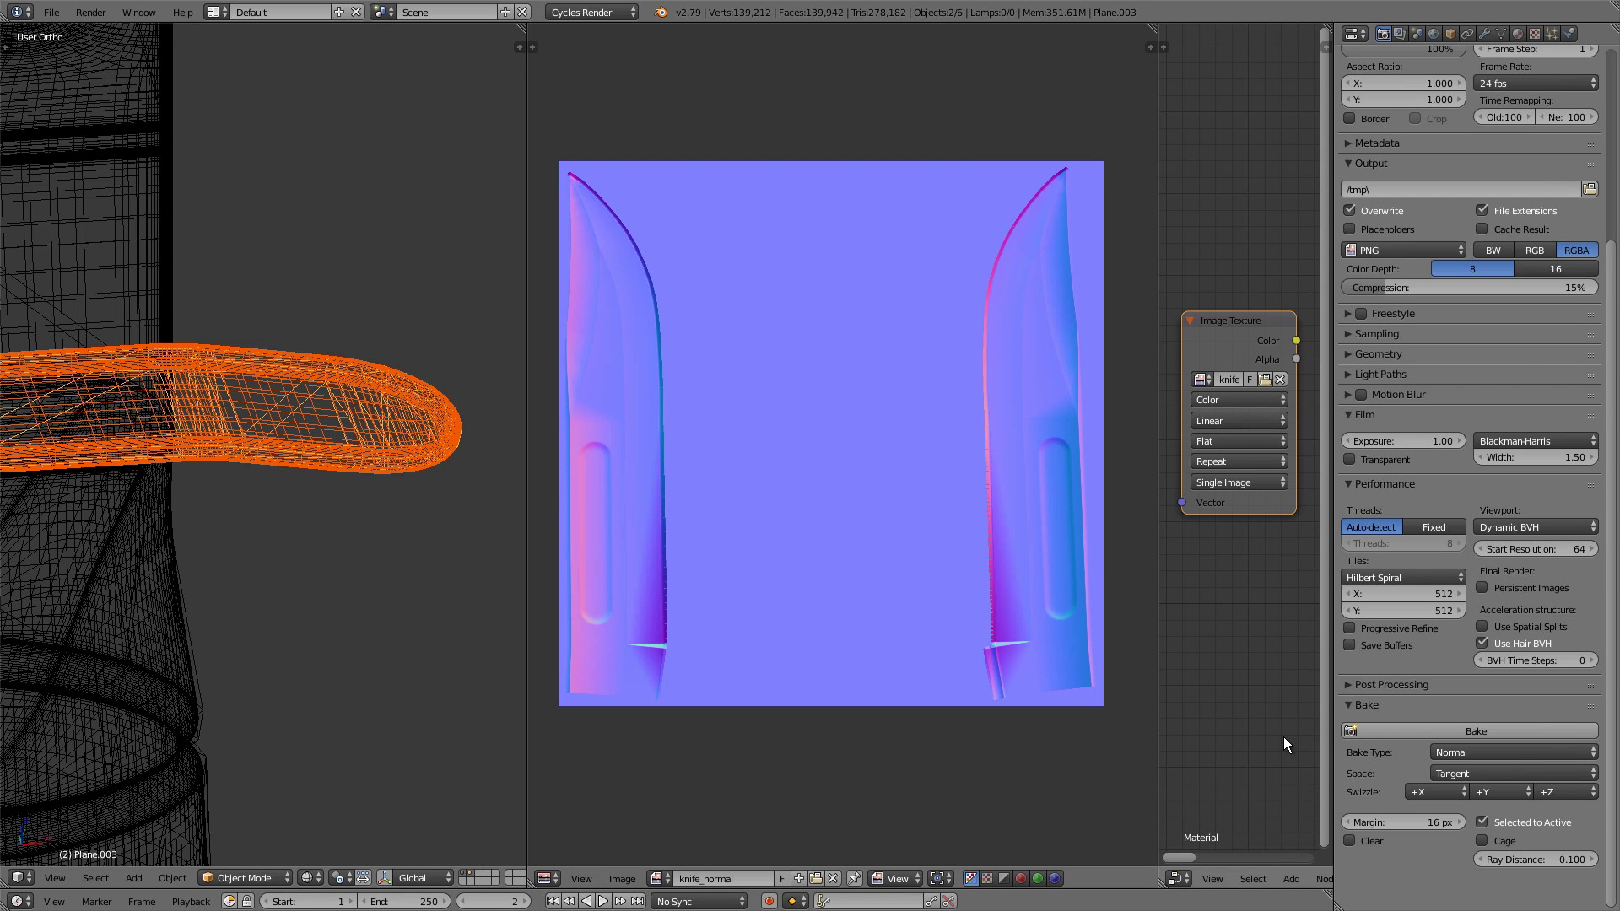
left_click(1472, 729)
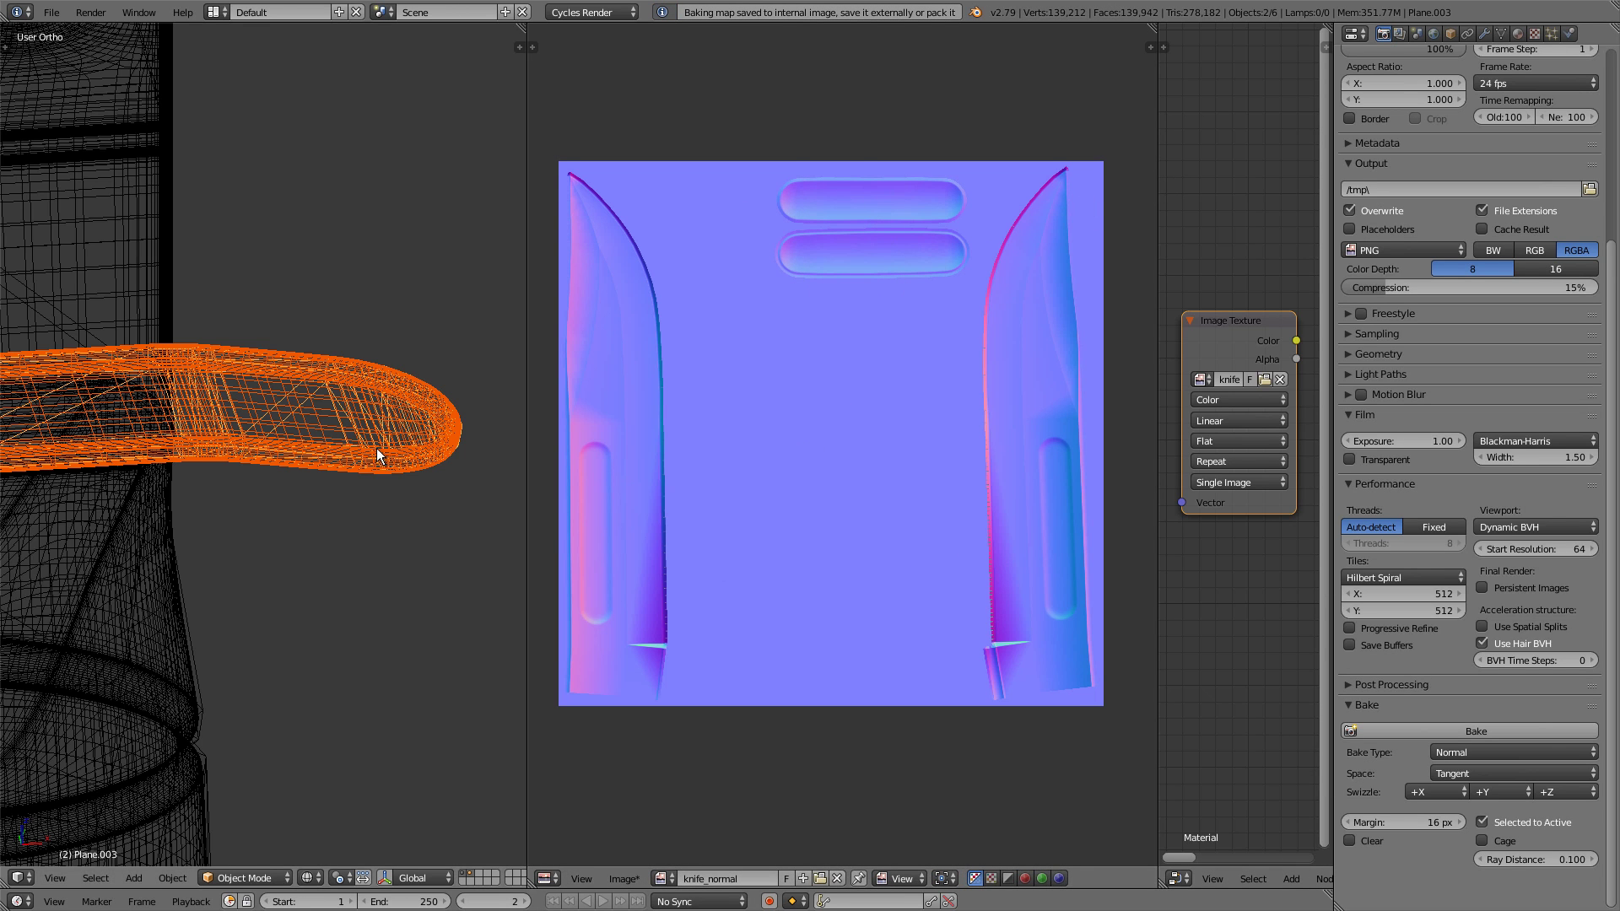
Assign the existing Material to the low-poly handle Plane.001
middle_click_drag(375, 448, 378, 299)
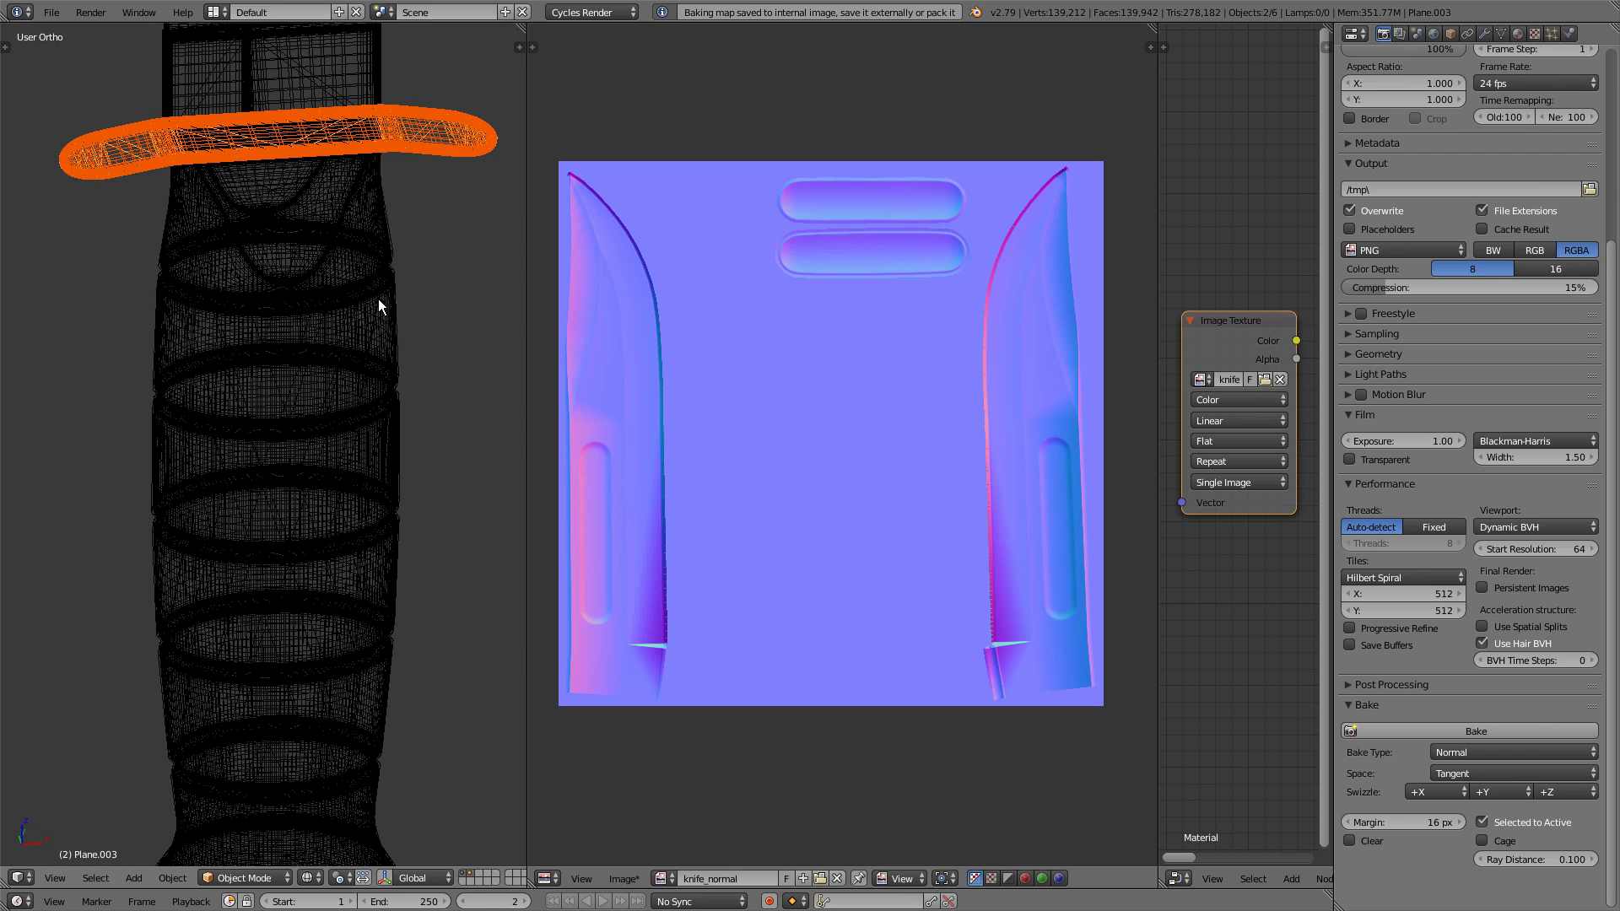
right_click(404, 264)
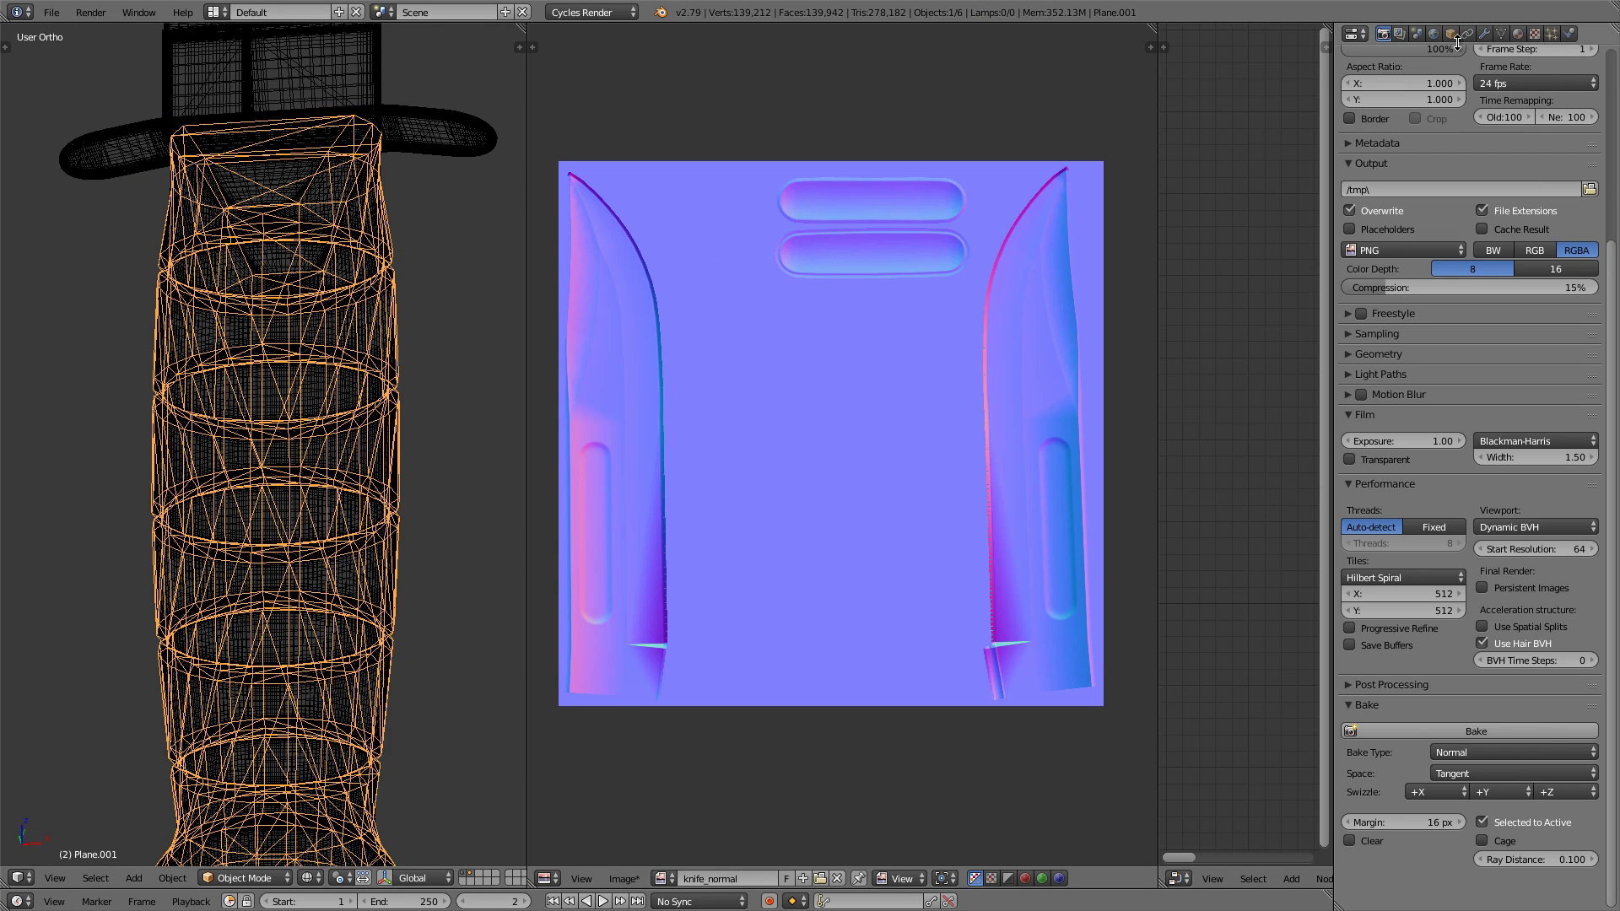
left_click(1516, 34)
left_click(1354, 139)
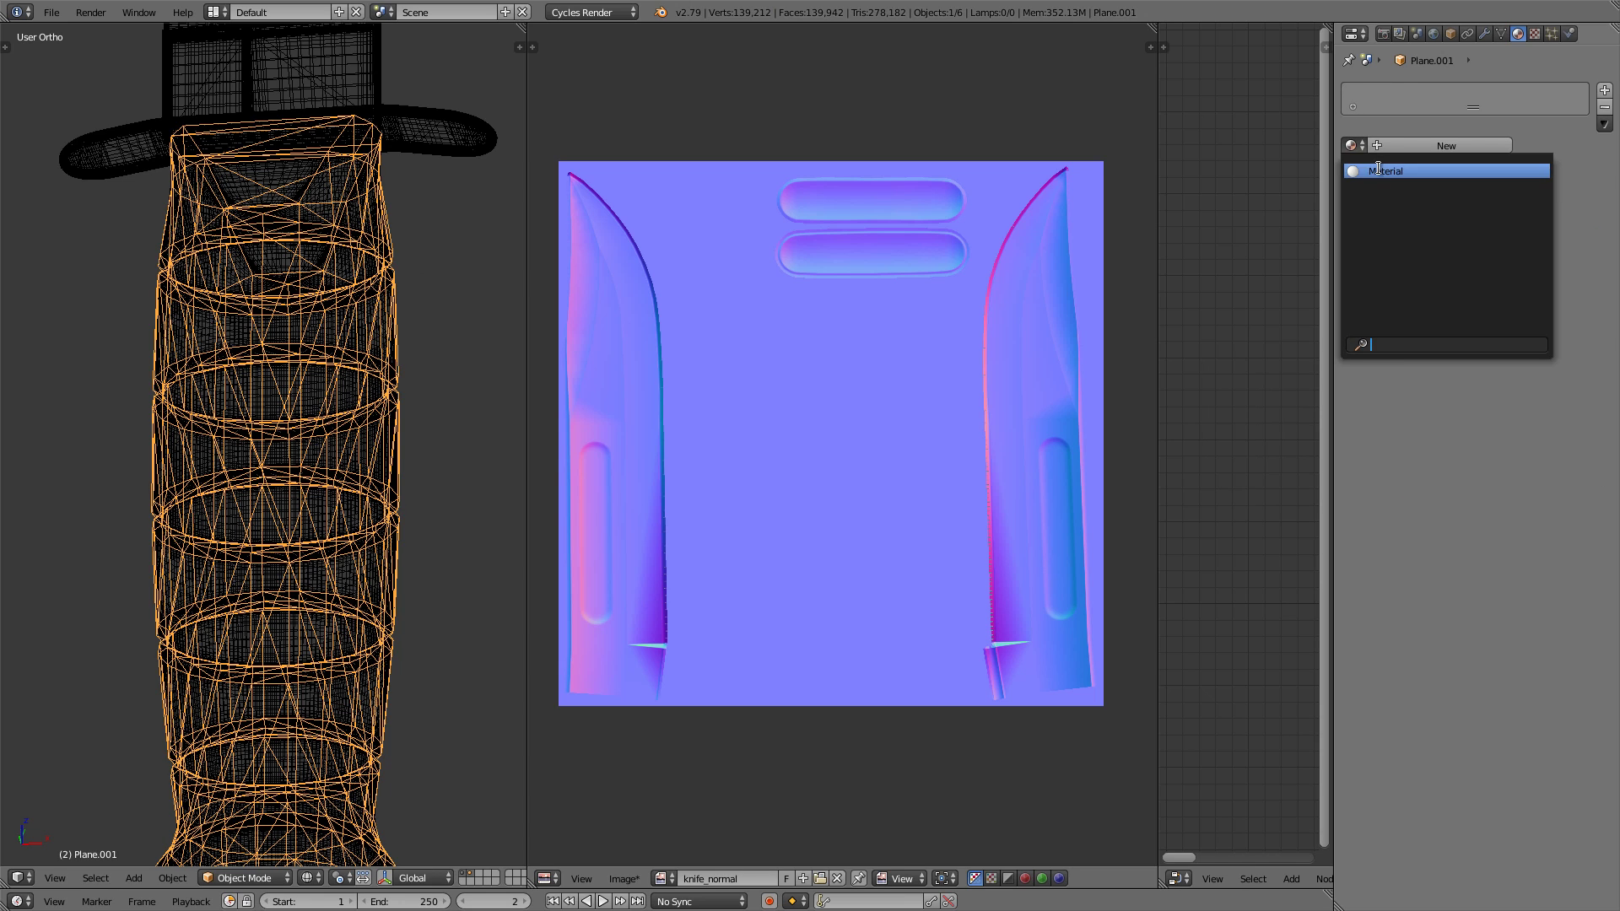
left_click(1380, 168)
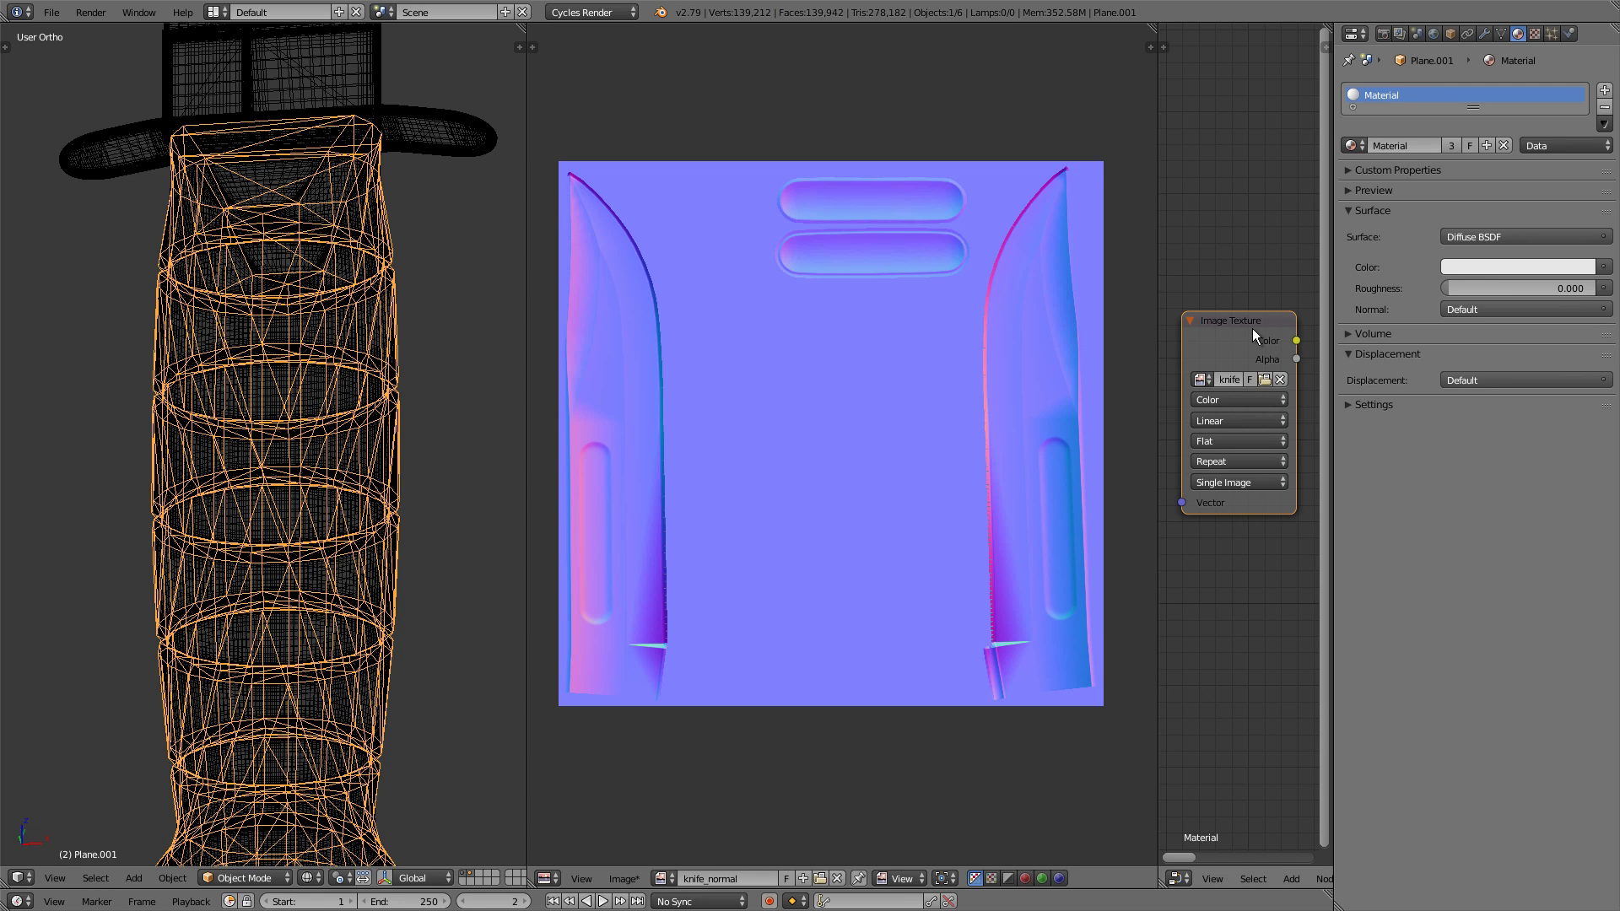
Bake the handle's normals from Circle onto Plane.001 and save the knife_normal image
left_click(1384, 33)
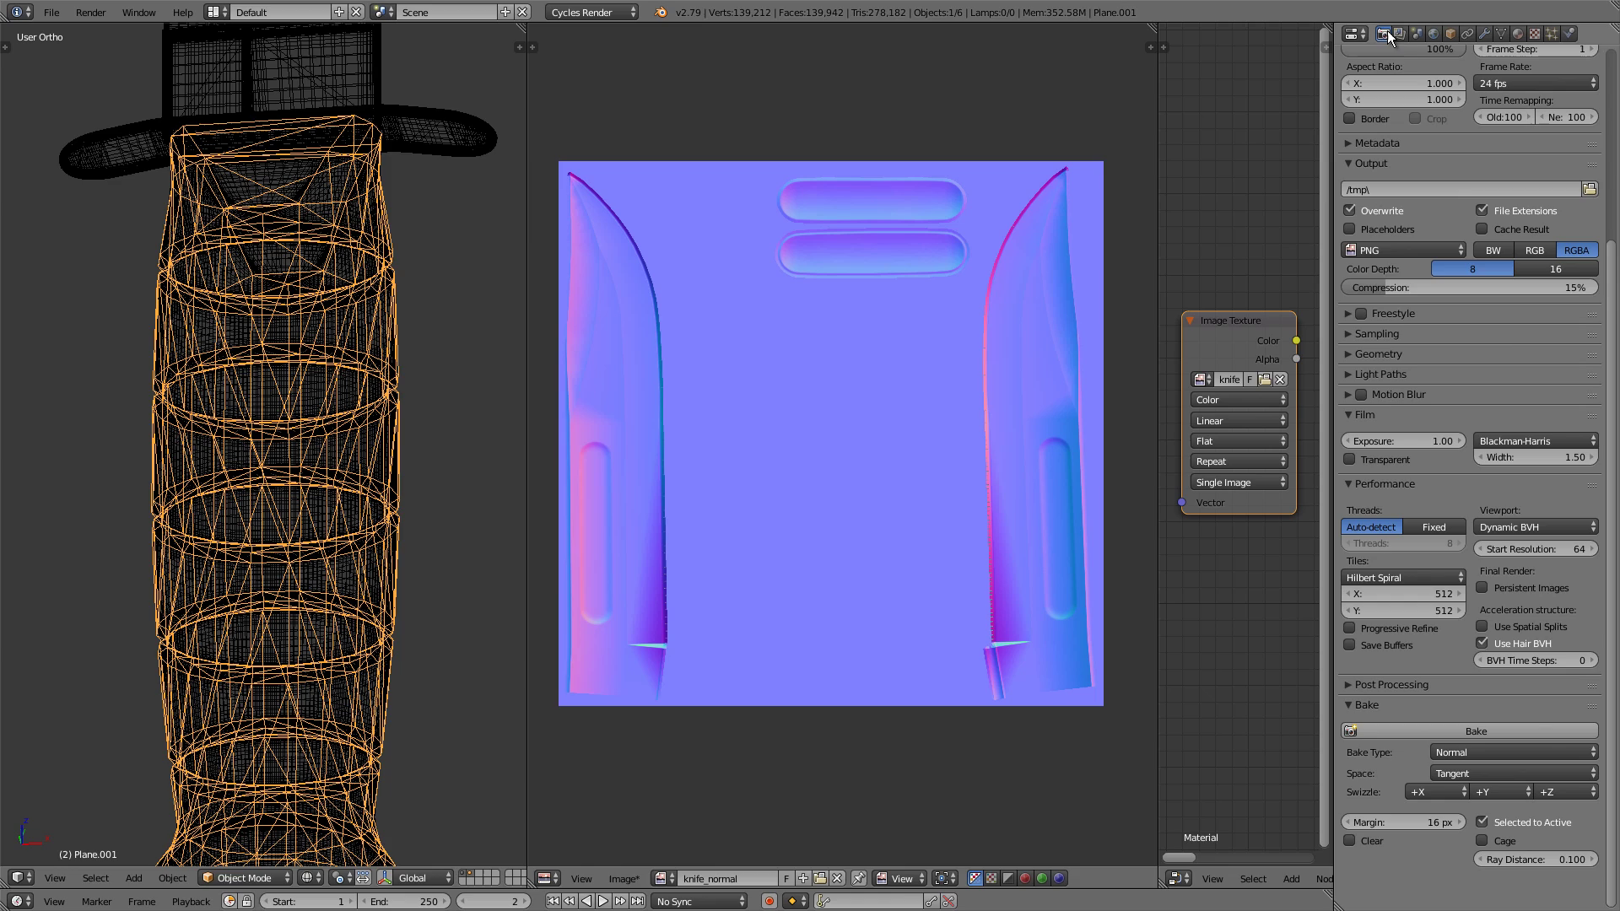
right_click(391, 290, "shift")
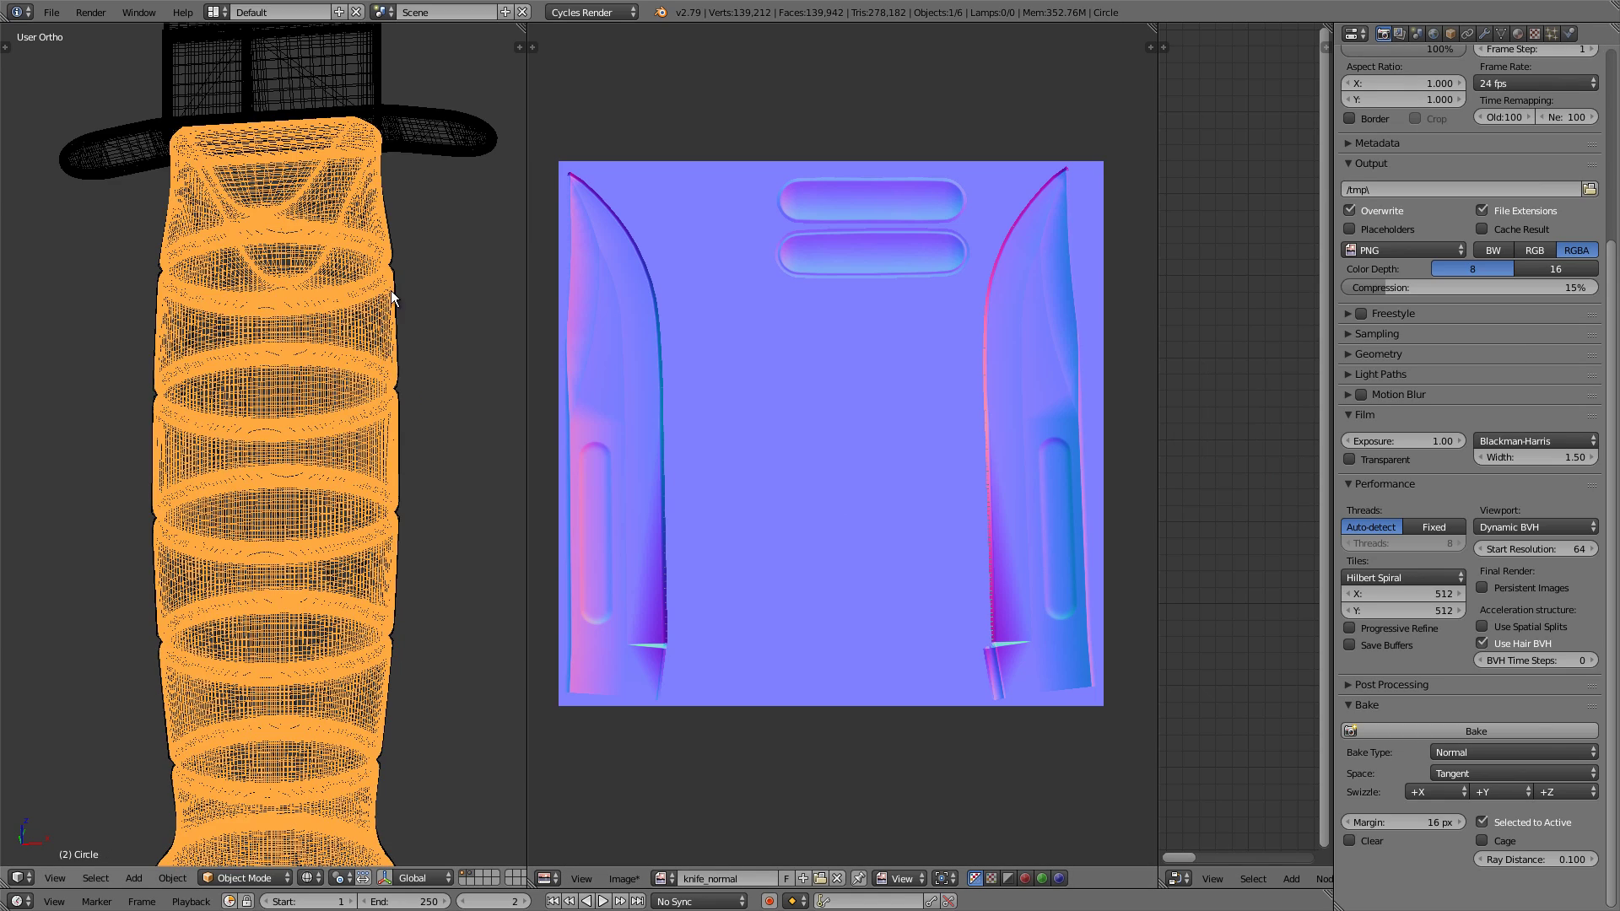
scroll(399, 278, "up", 3)
right_click(404, 254, "shift")
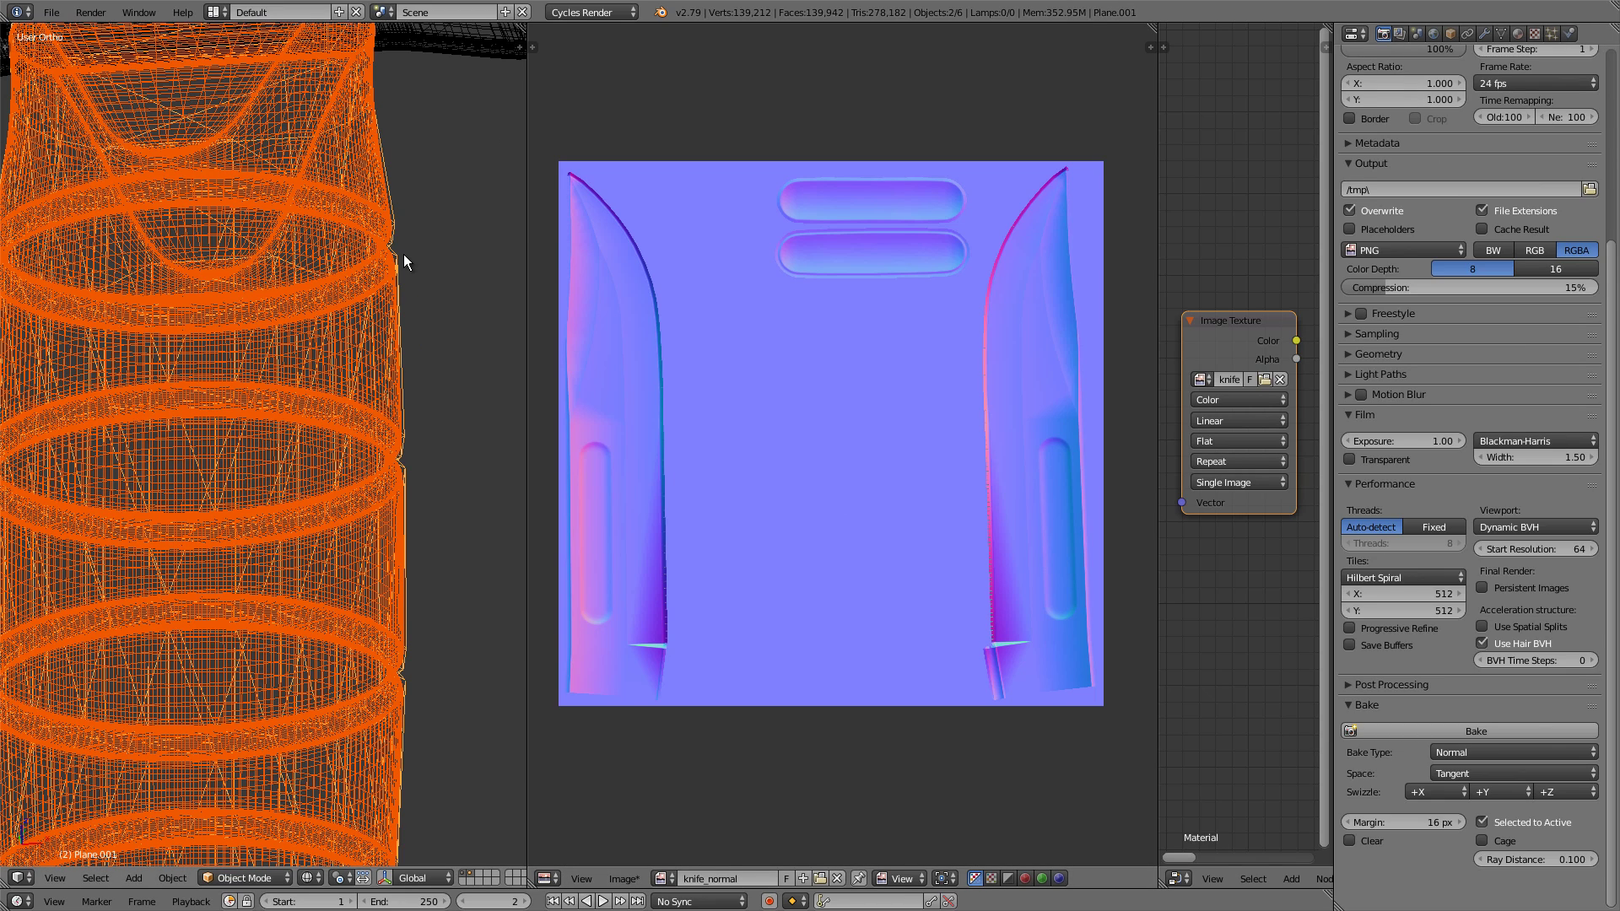
left_click(1467, 730)
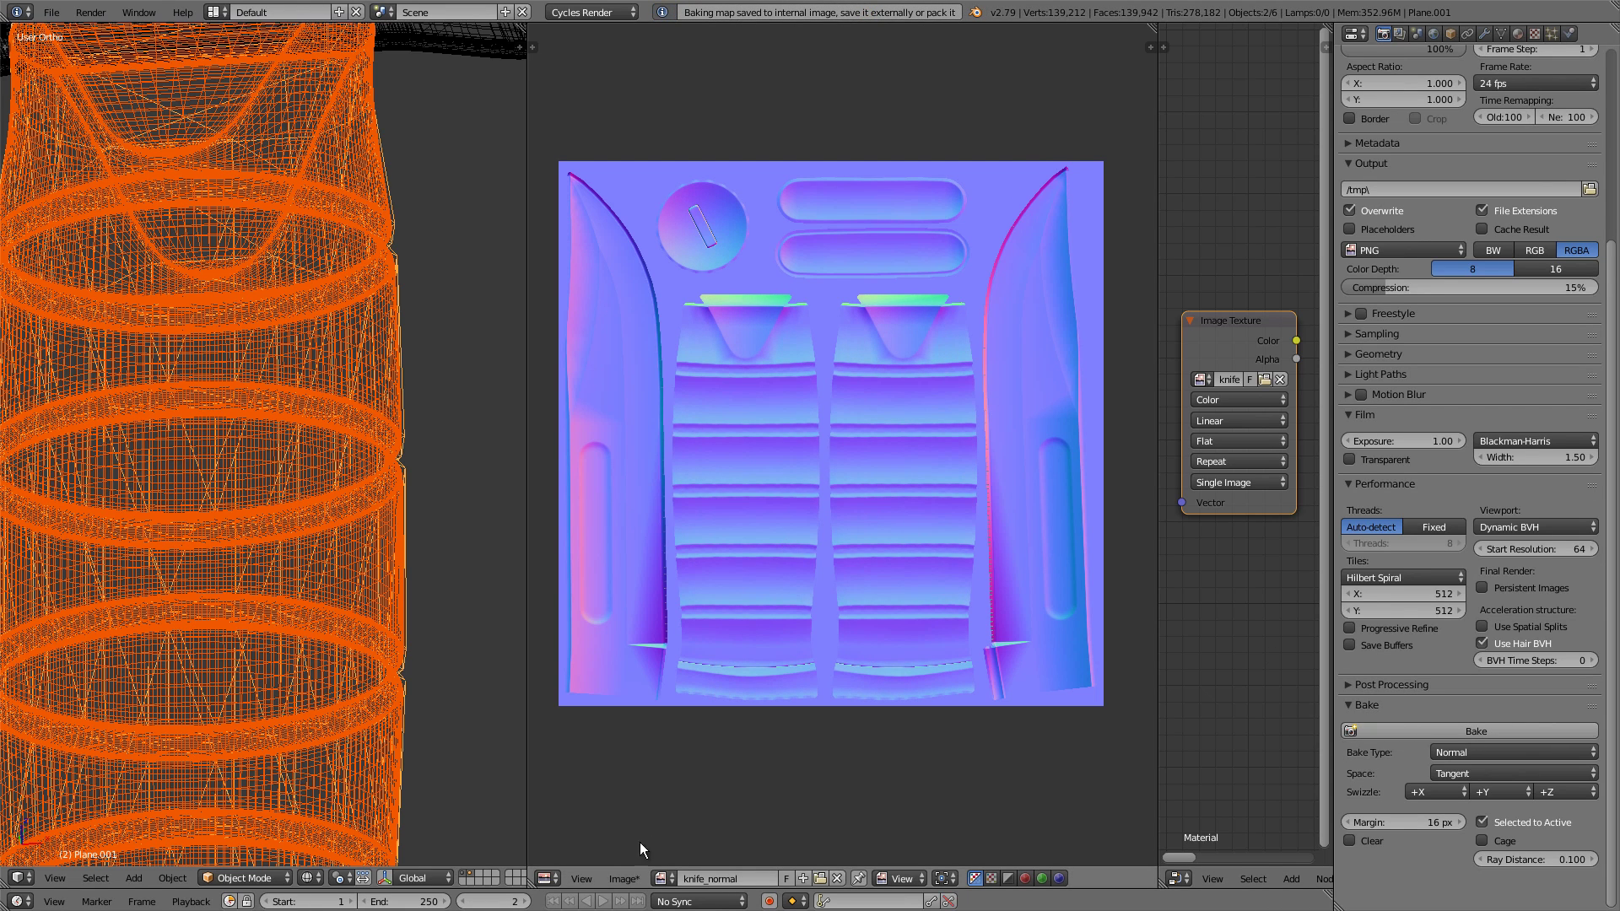
left_click(624, 882)
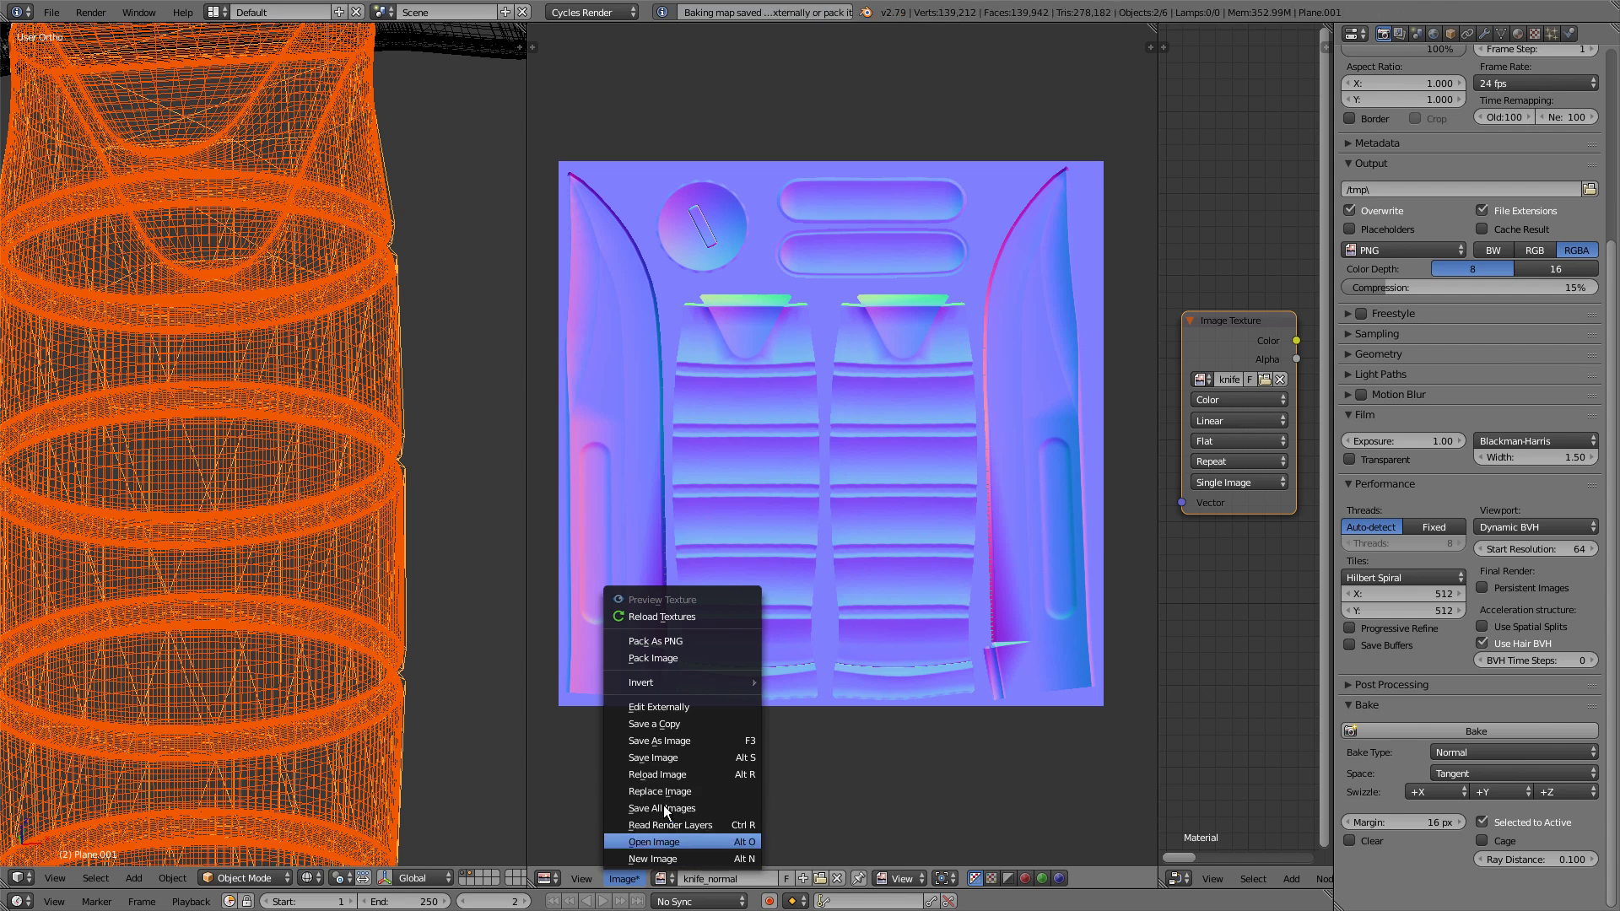
left_click(680, 757)
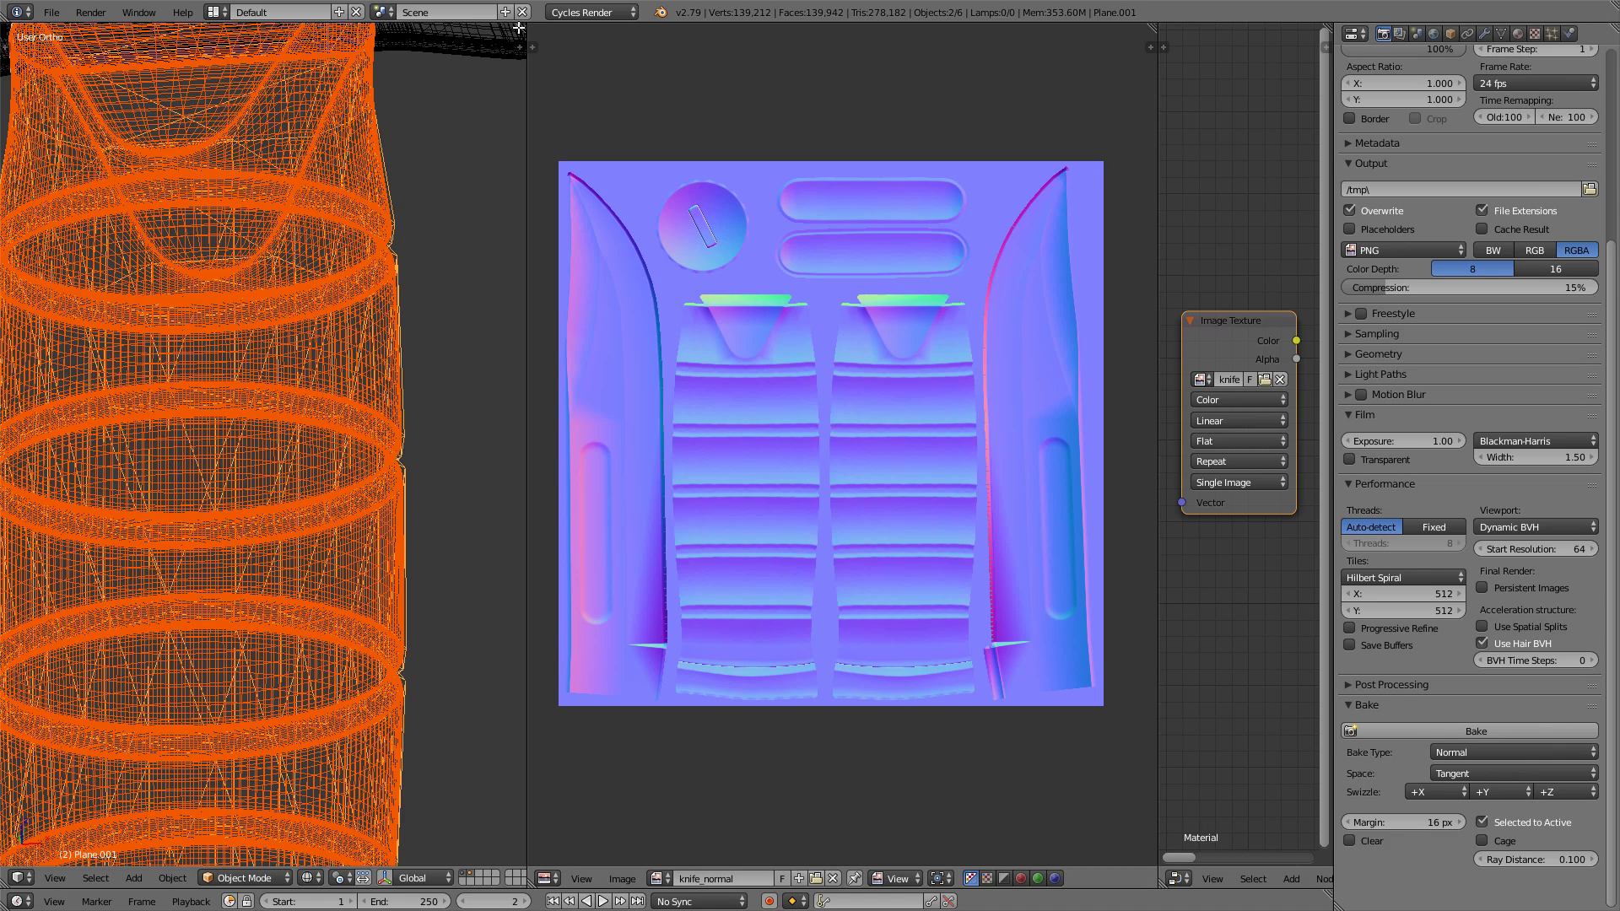
Merge the image editor into the 3D view and frame the whole knife
left_click_drag(520, 28, 717, 64)
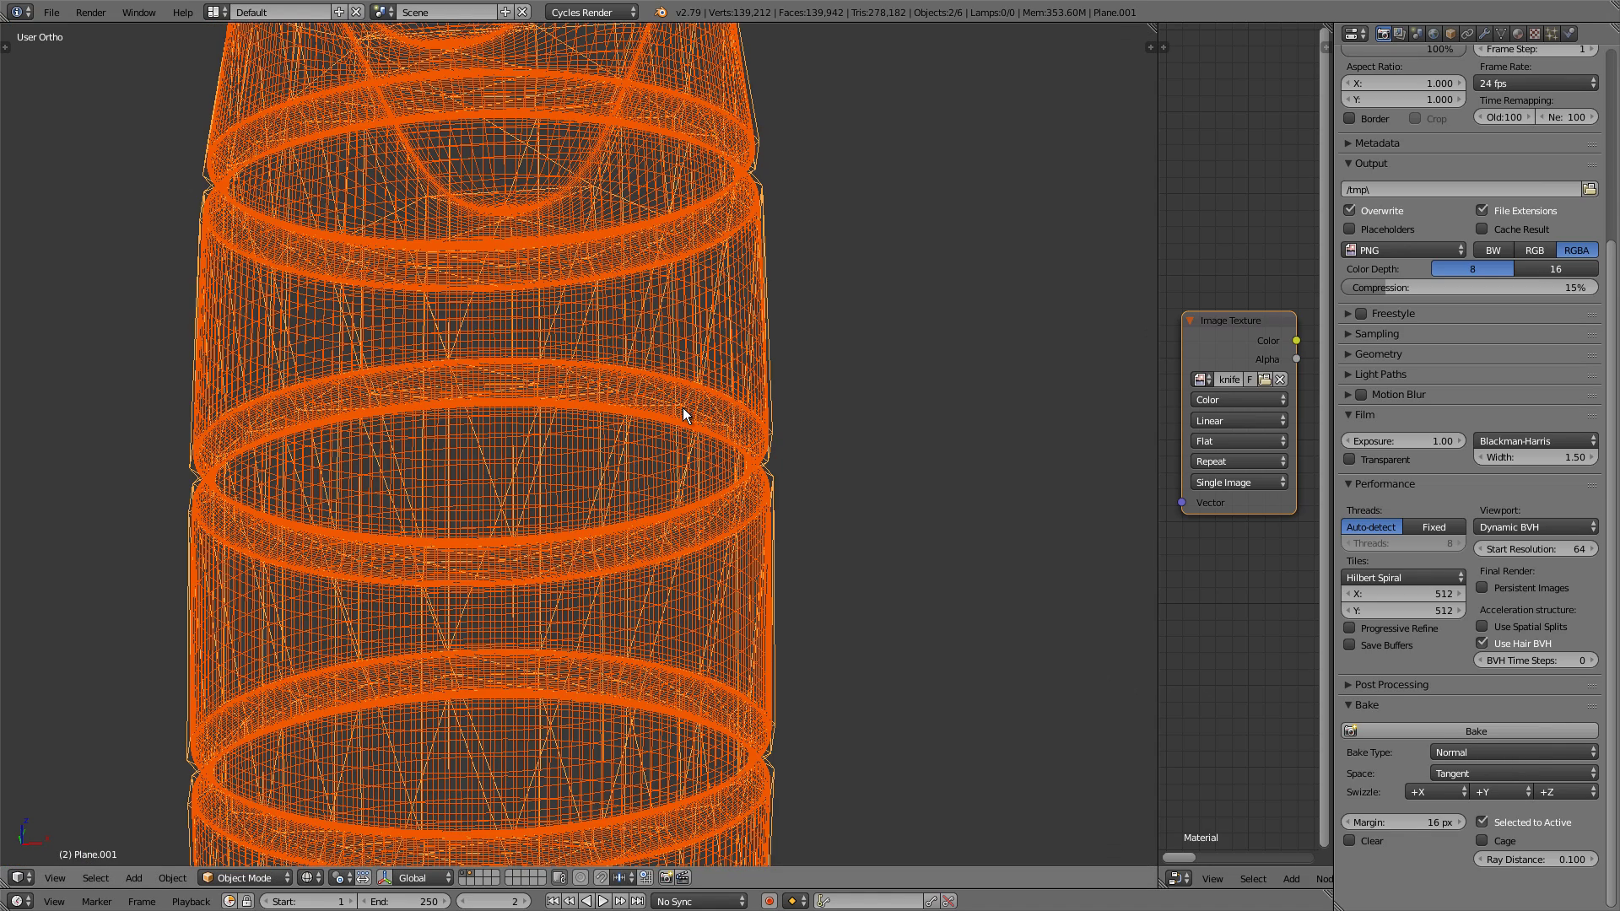
scroll(683, 408, "down", 6)
scroll(597, 513, "up", 2)
scroll(608, 517, "down", 1)
middle_click_drag(607, 518, 595, 541, "shift")
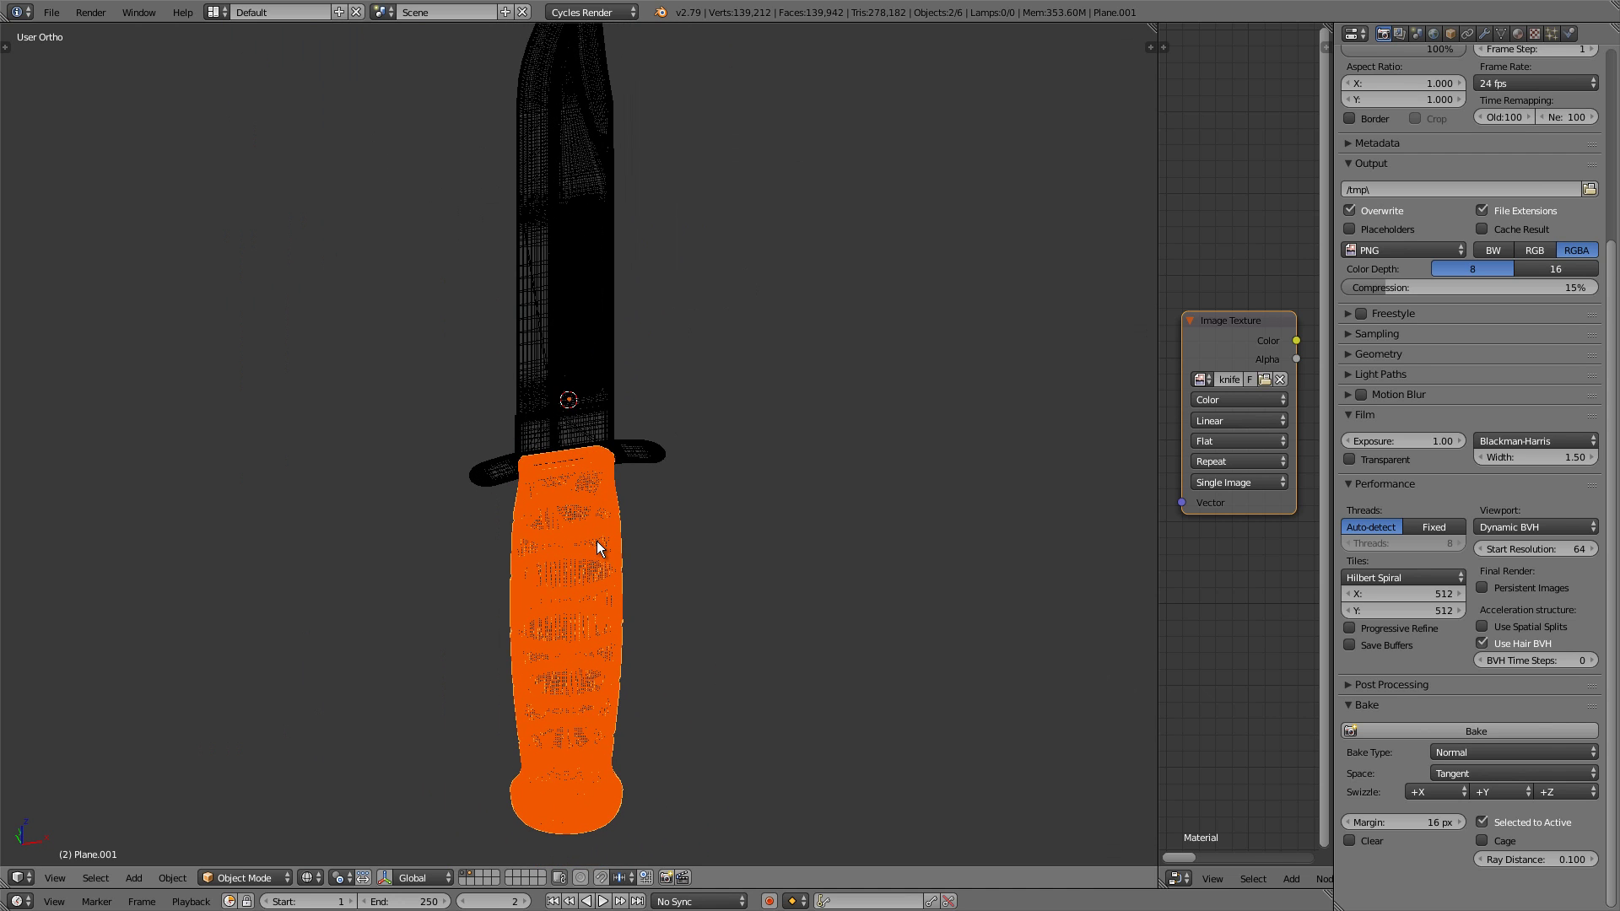
Show only layer 2's low-poly knife in solid shading and widen the node editor
key("2")
scroll(658, 512, "up", 1)
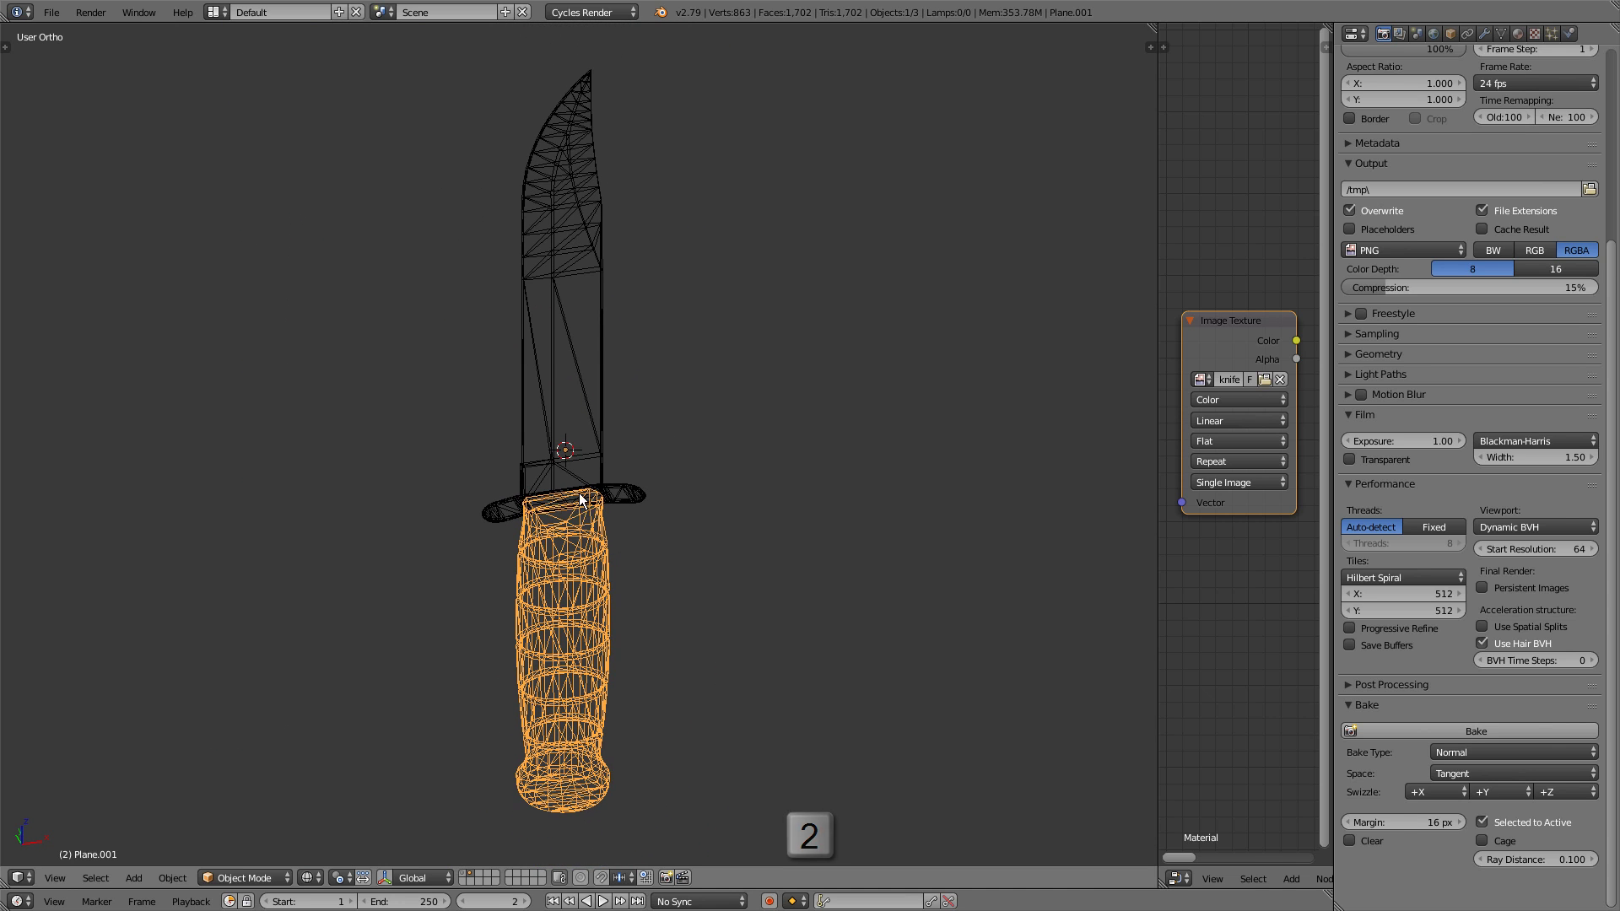
key("z")
middle_click_drag(578, 485, 563, 499, "shift")
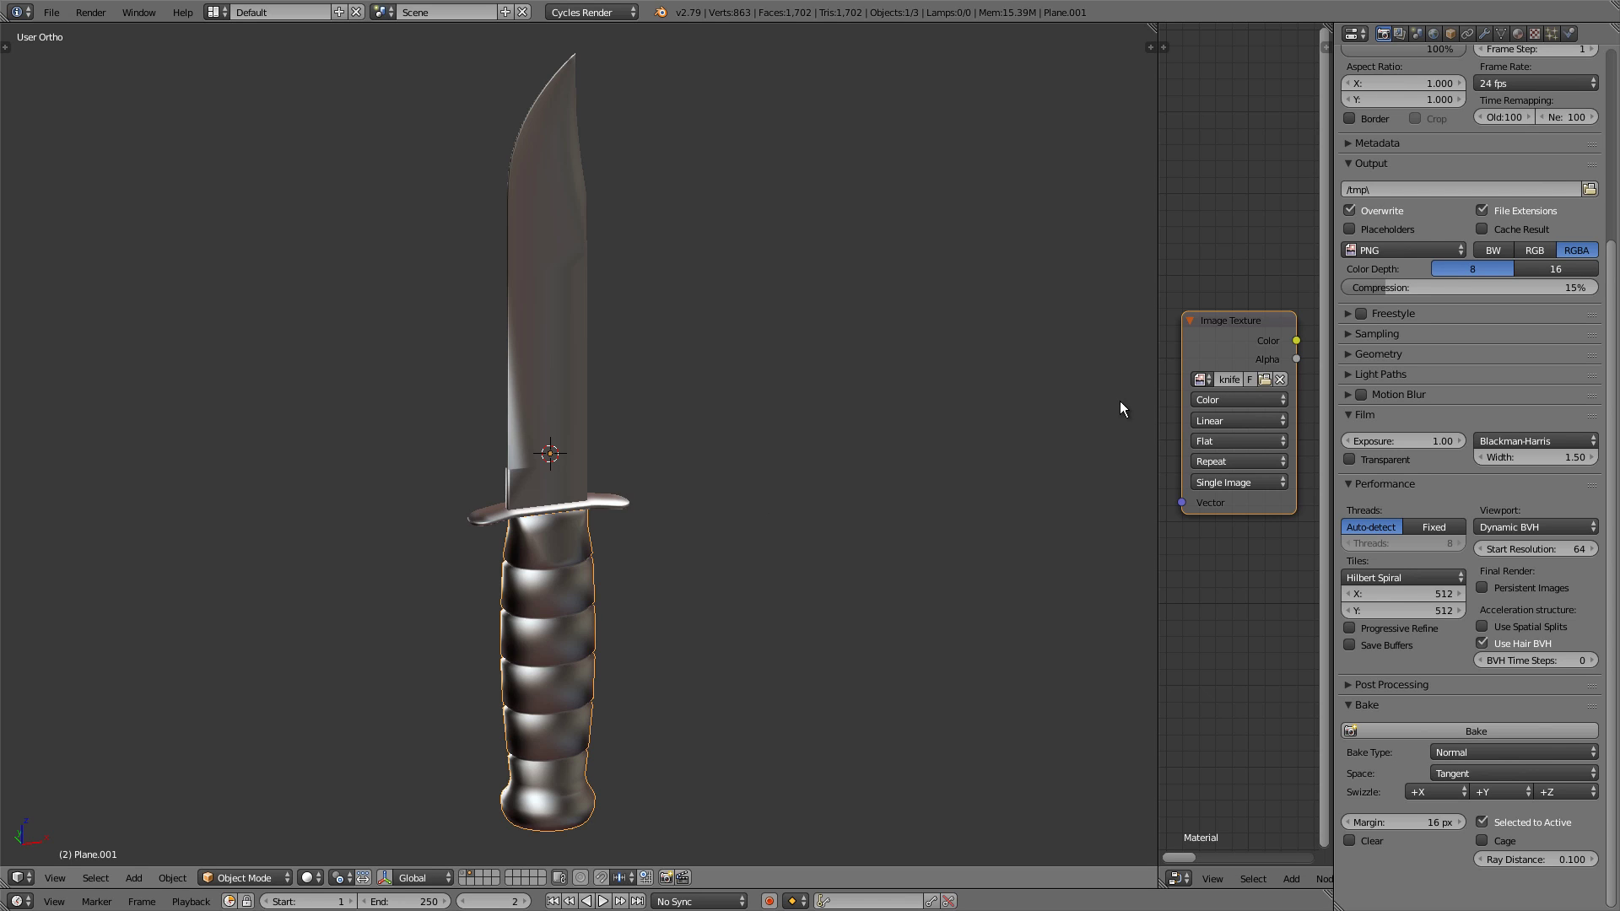
left_click_drag(1158, 398, 598, 405)
Convert the knife material's Diffuse BSDF node into a Principled BSDF
key("KP_Decimal")
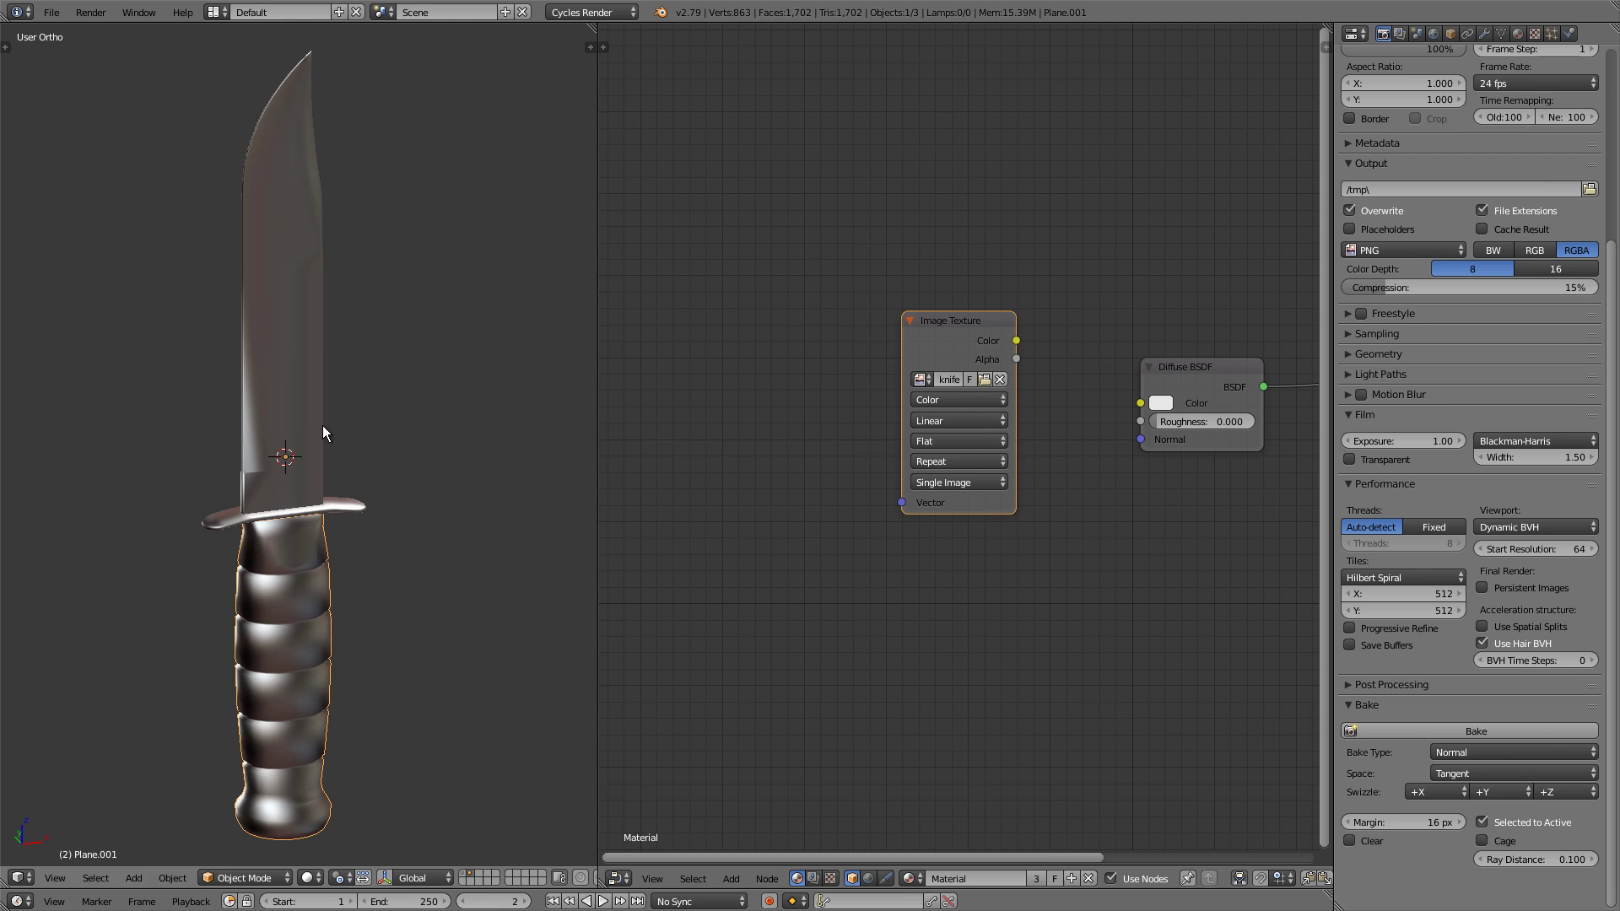
key("Home")
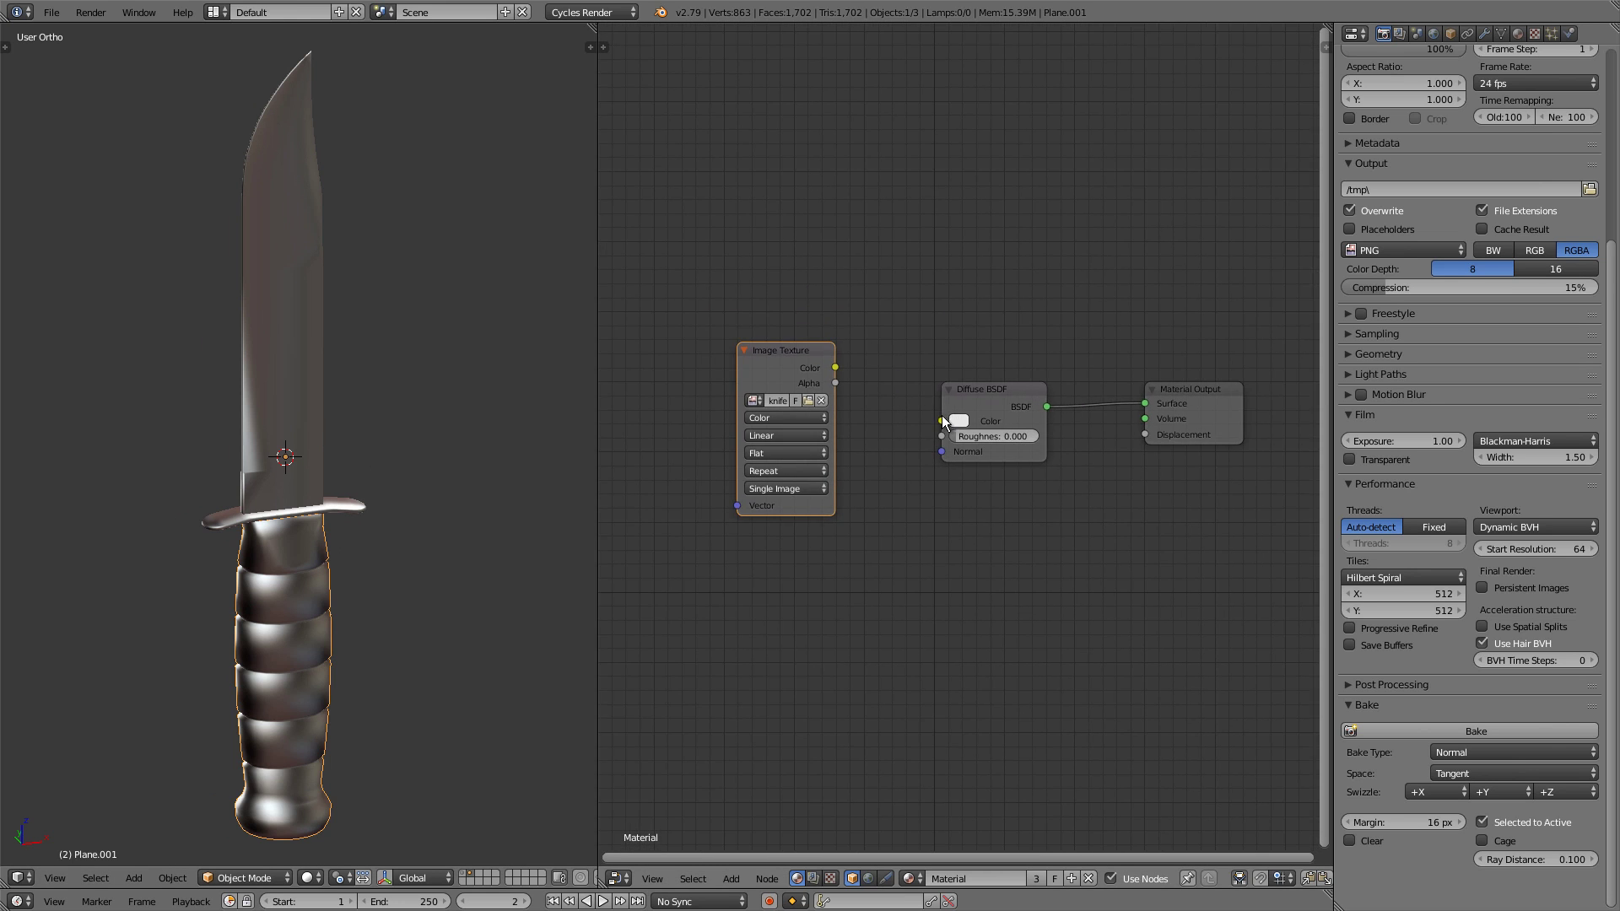
left_click(1014, 363)
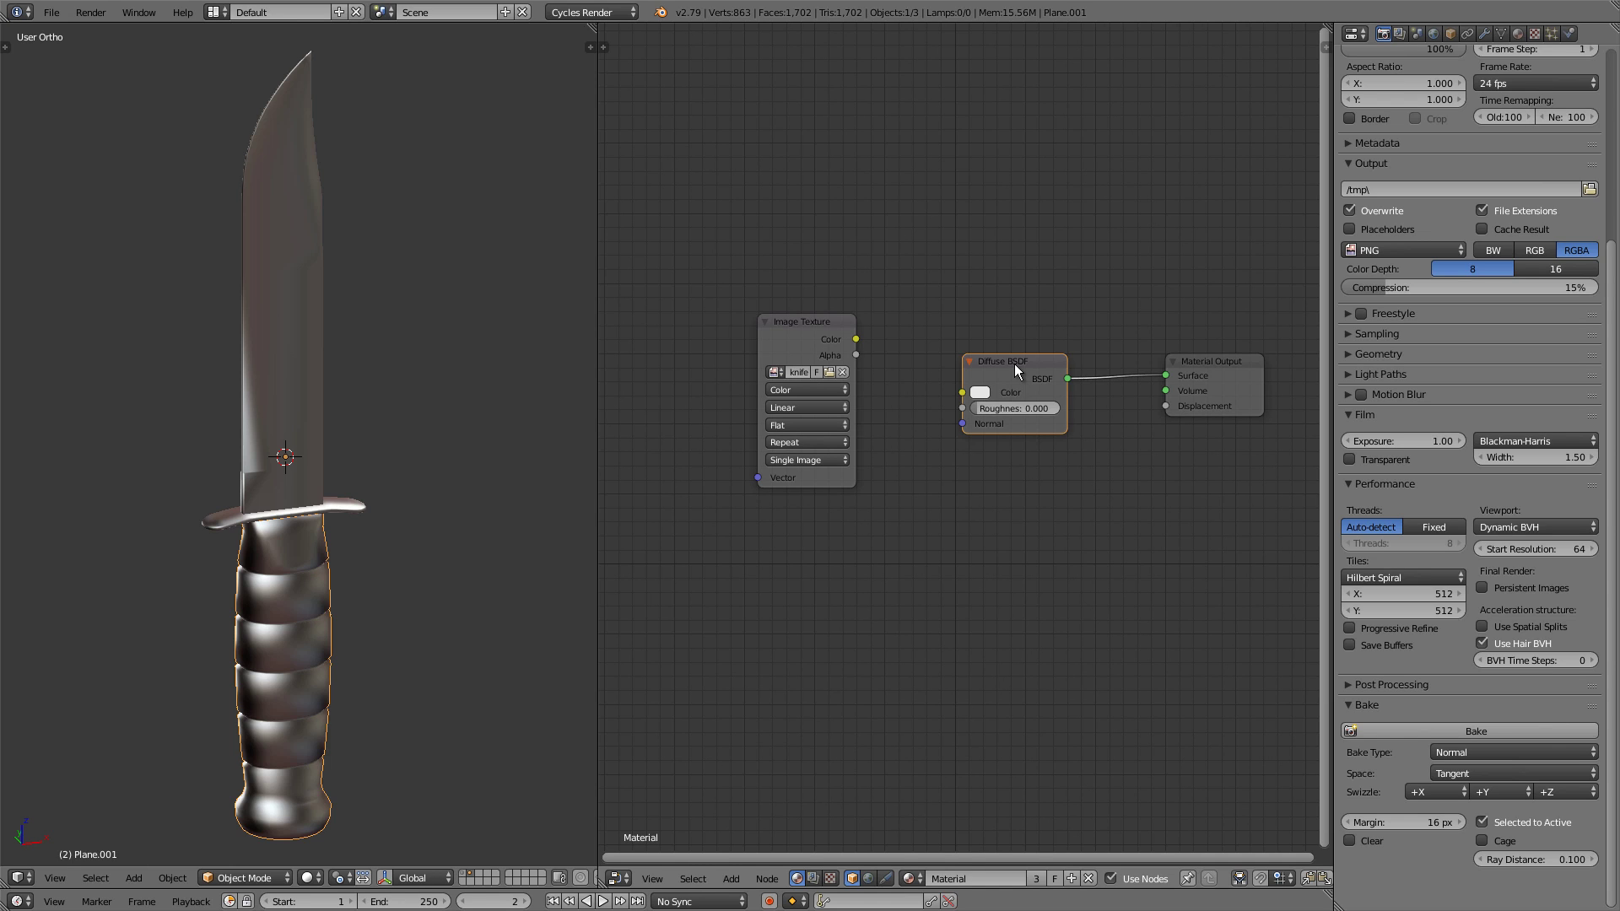
key("shift+s")
mouse_move(1013, 363)
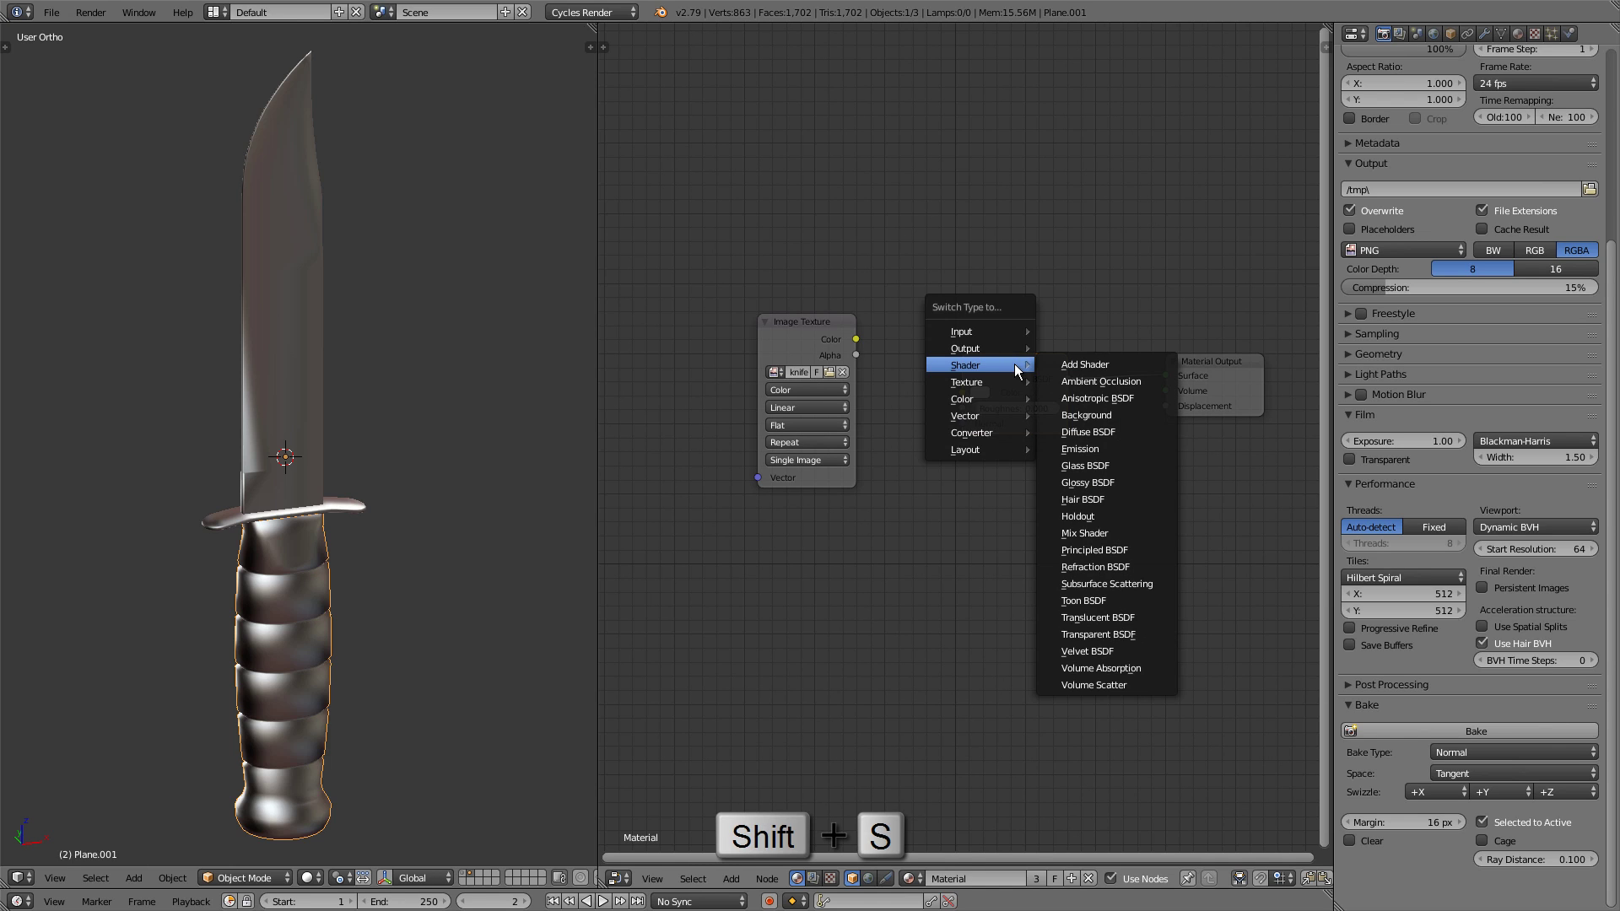
left_click(1129, 550)
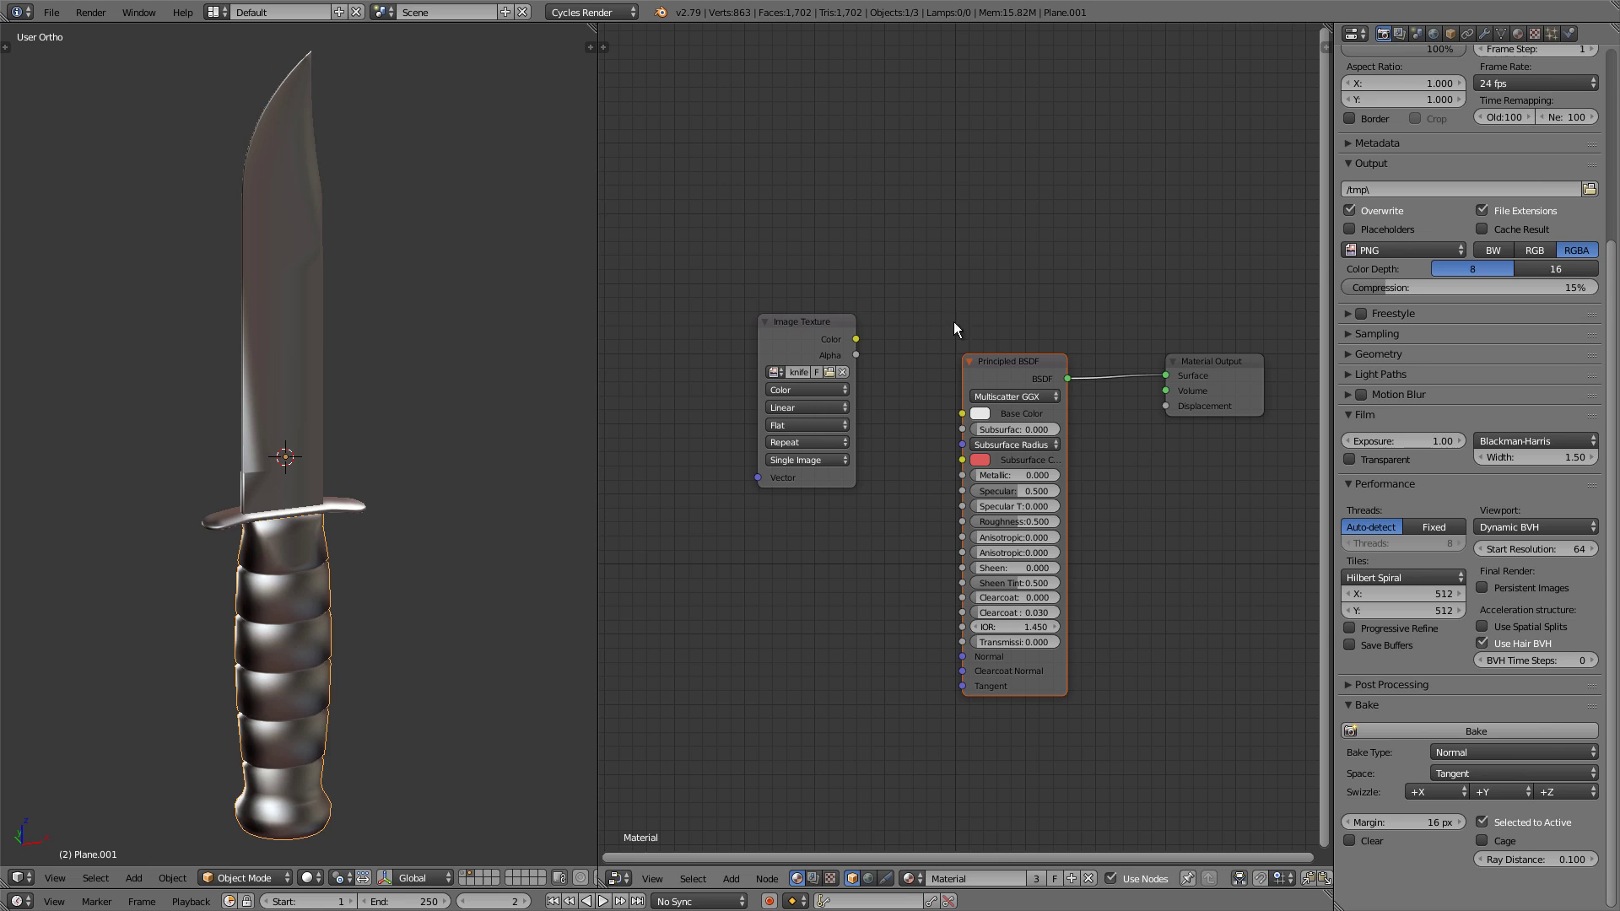
Search the add-ons for 'node' in User Preferences to check Node Wrangler, then close preferences
left_click(52, 14)
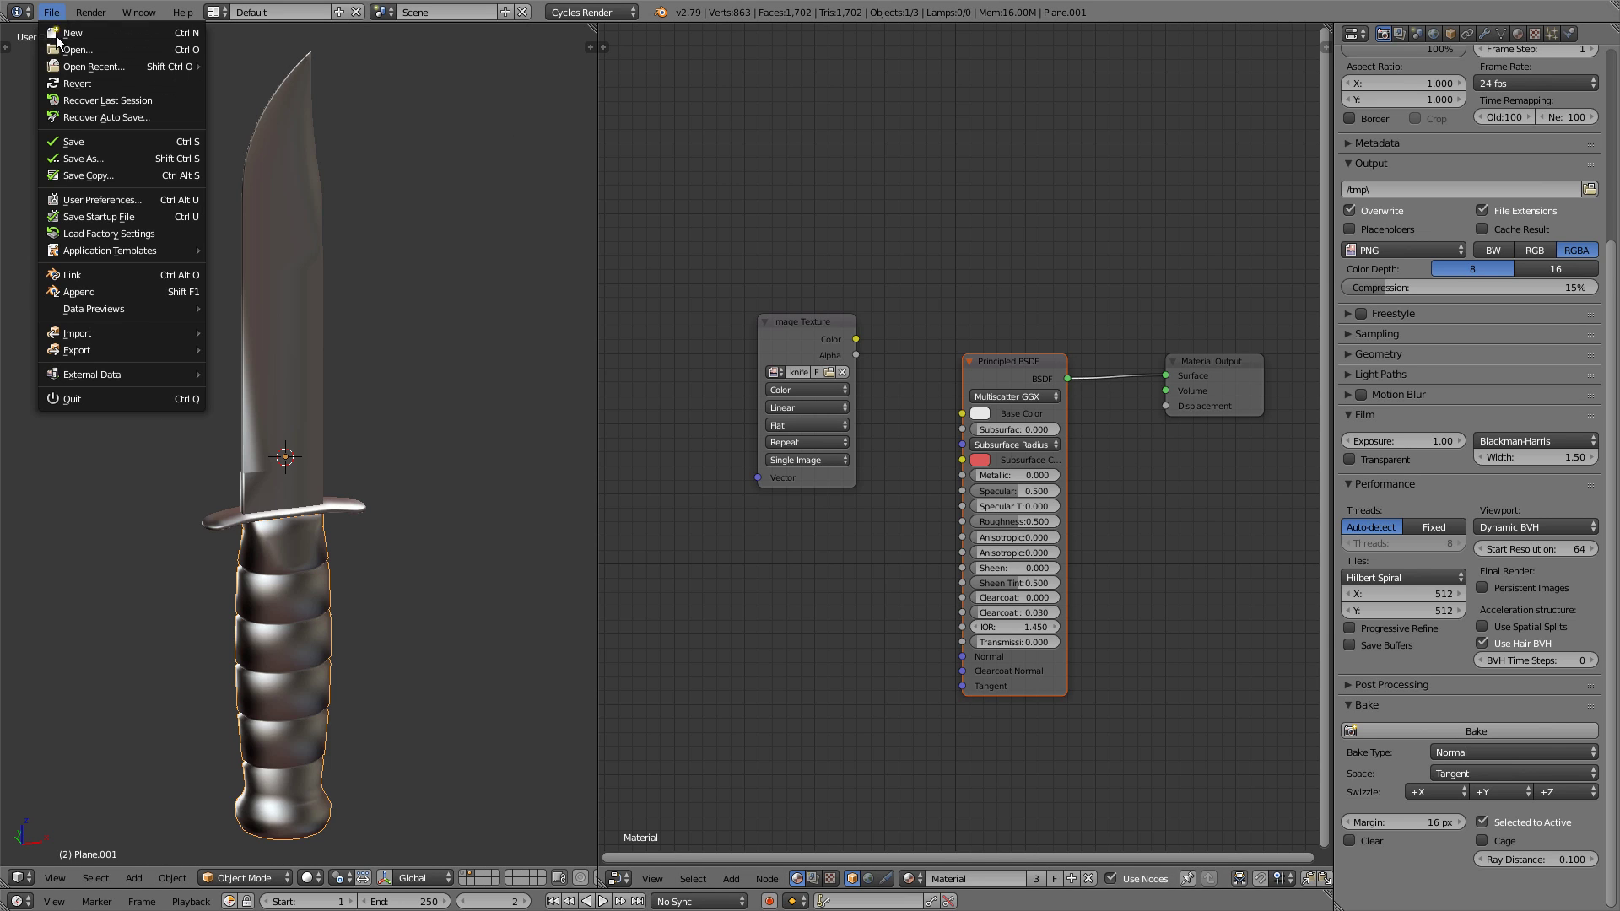
left_click(98, 200)
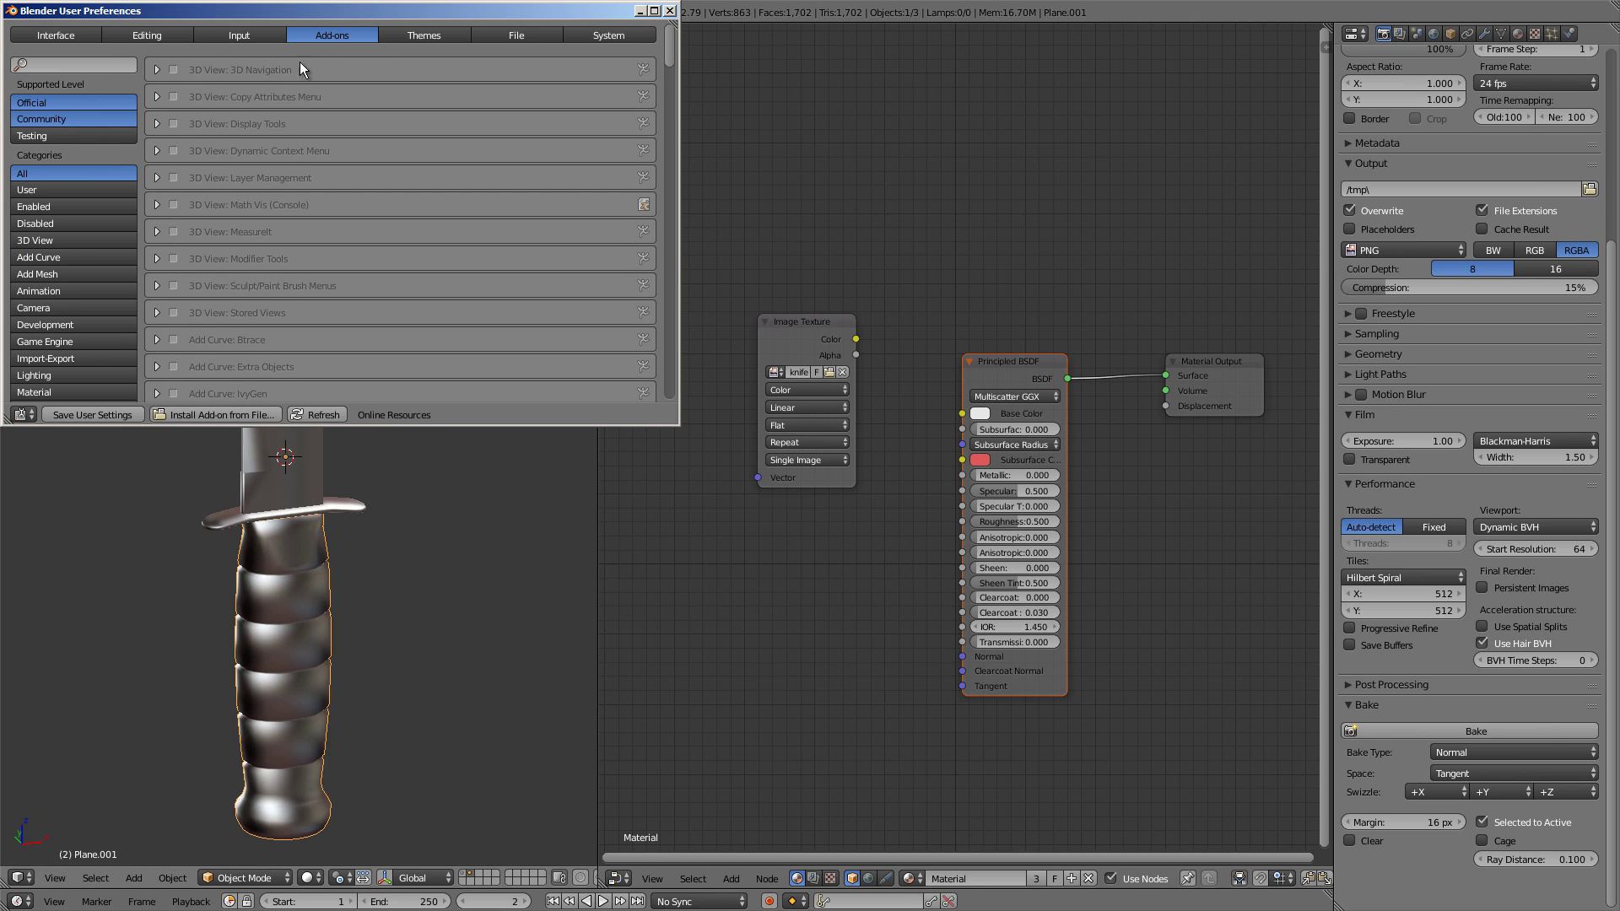
left_click(95, 64)
type("node")
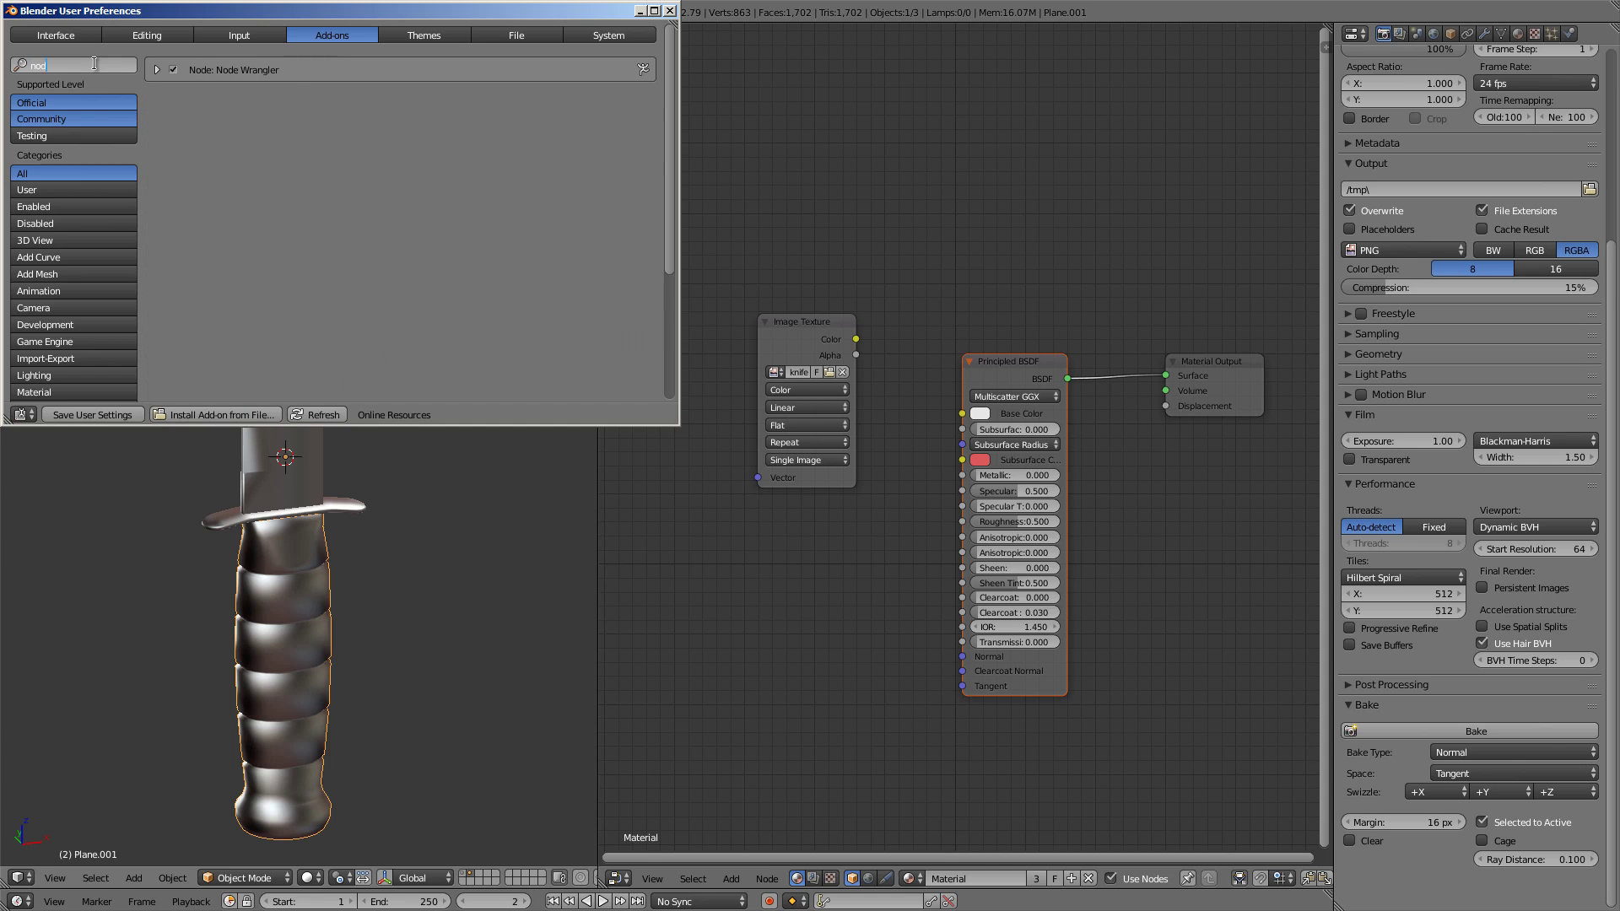
left_click(281, 158)
left_click(670, 11)
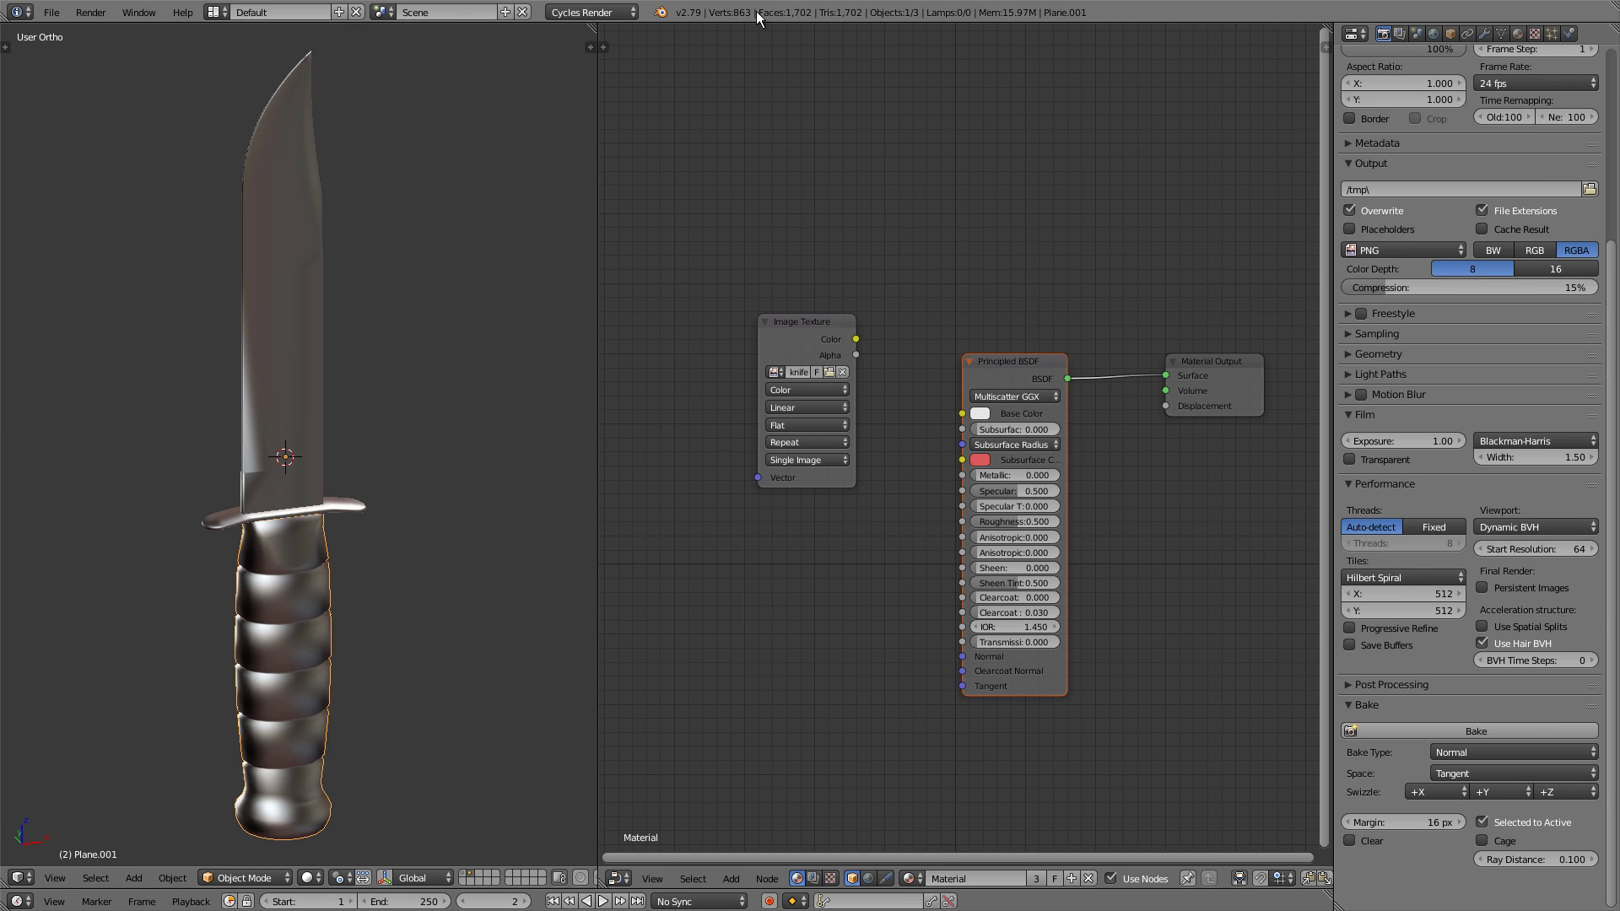
Set the knife Image Texture node's colour space to Non-Color Data
scroll(965, 317, "down", 1, "shift")
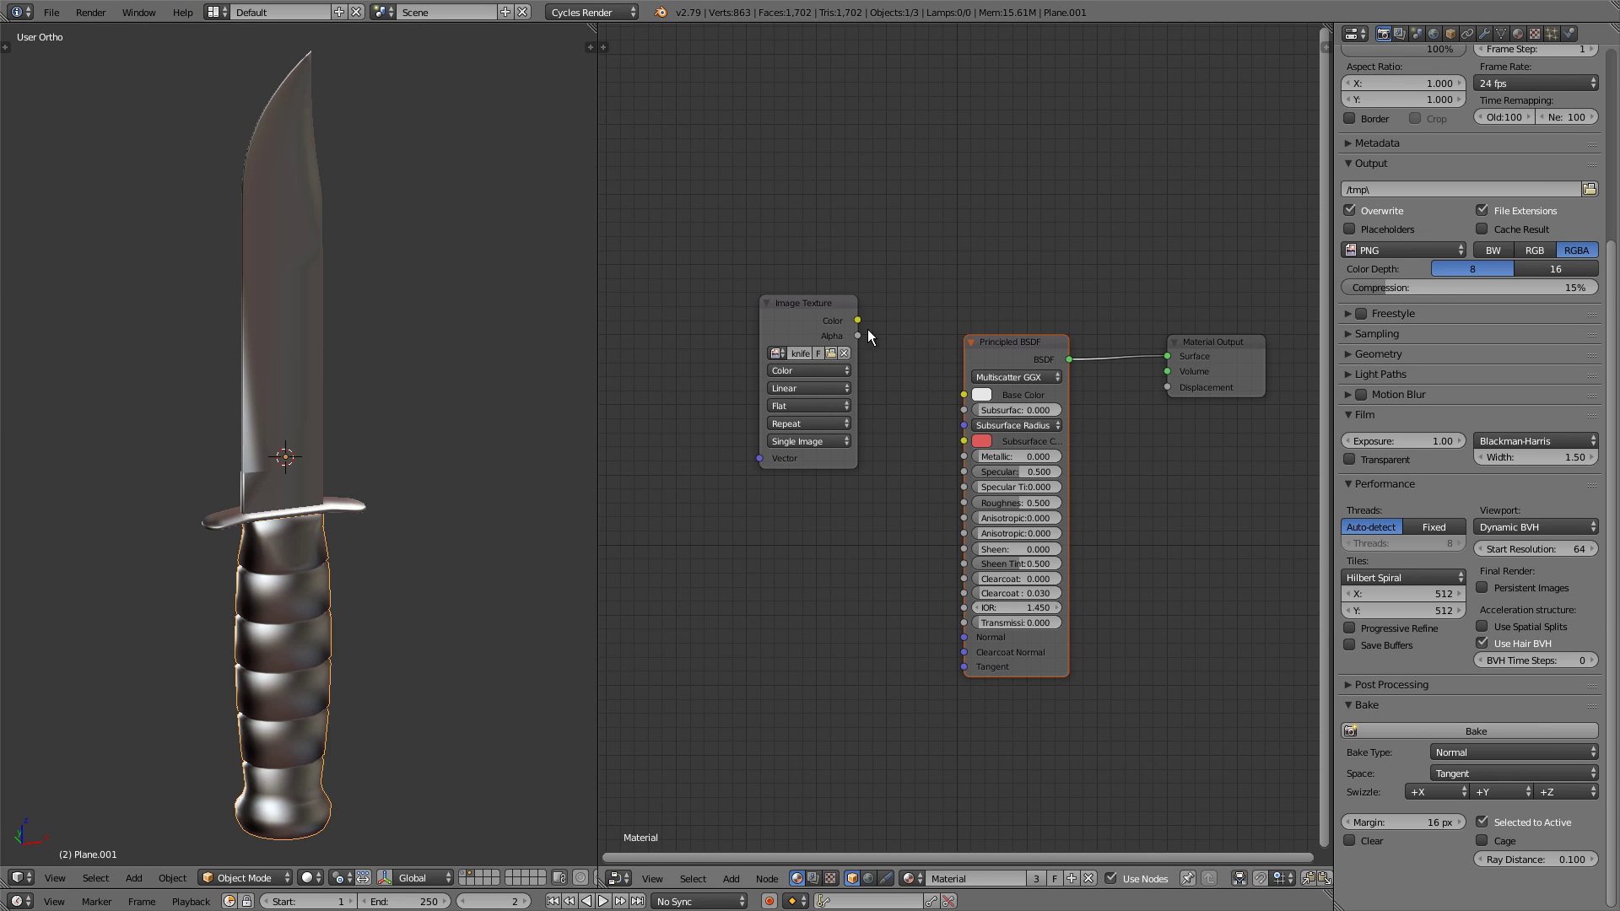
left_click(801, 304)
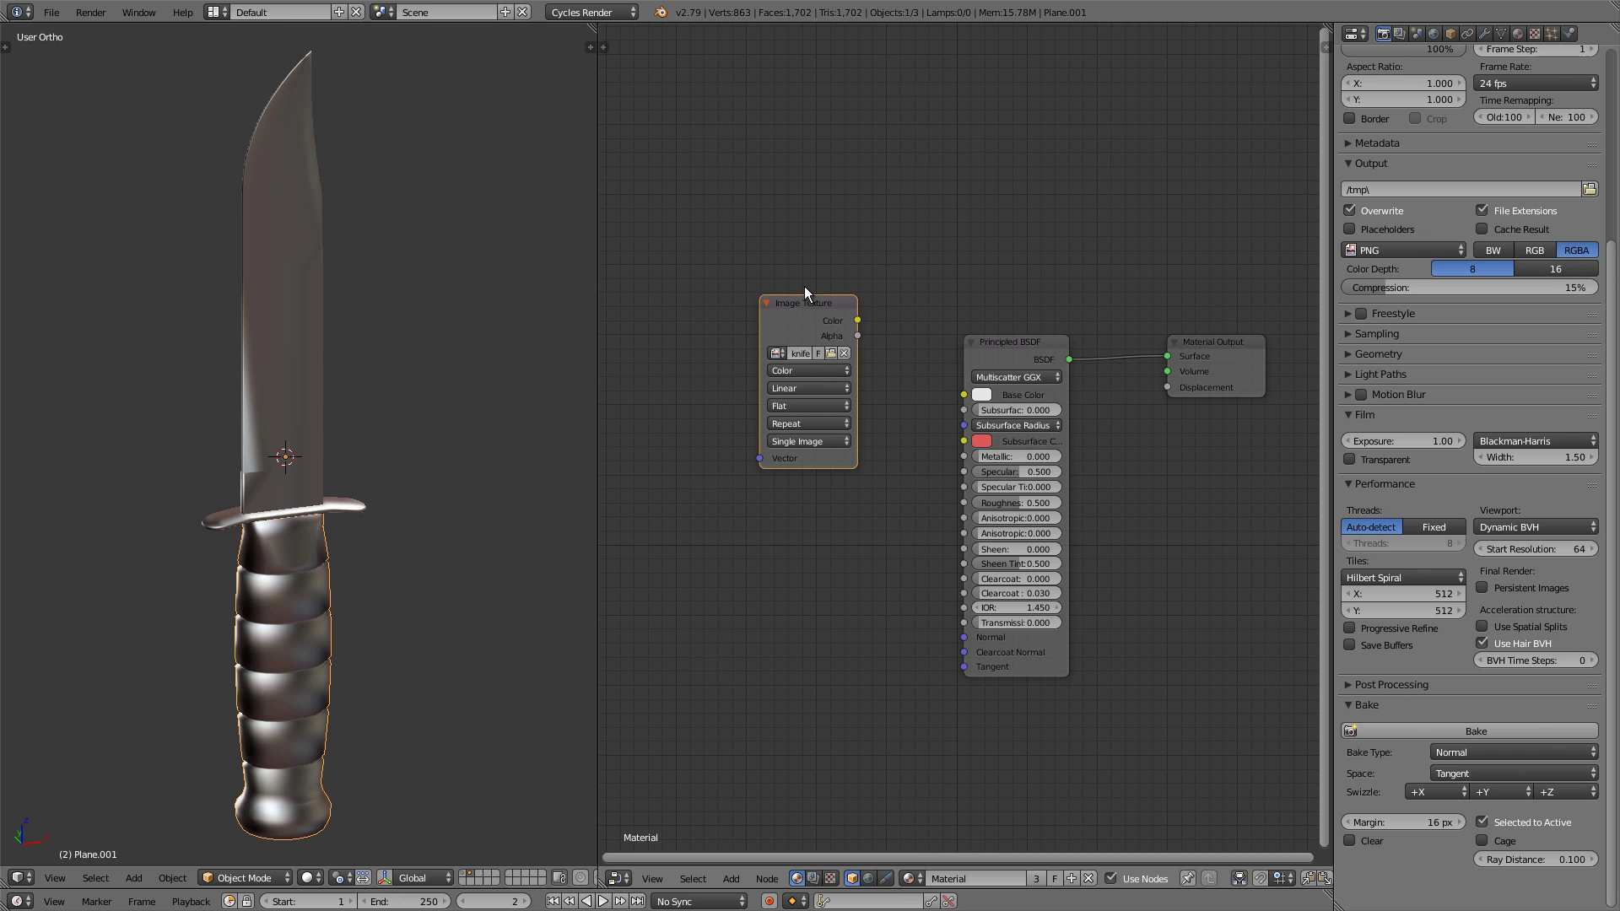
scroll(795, 367, "up", 1)
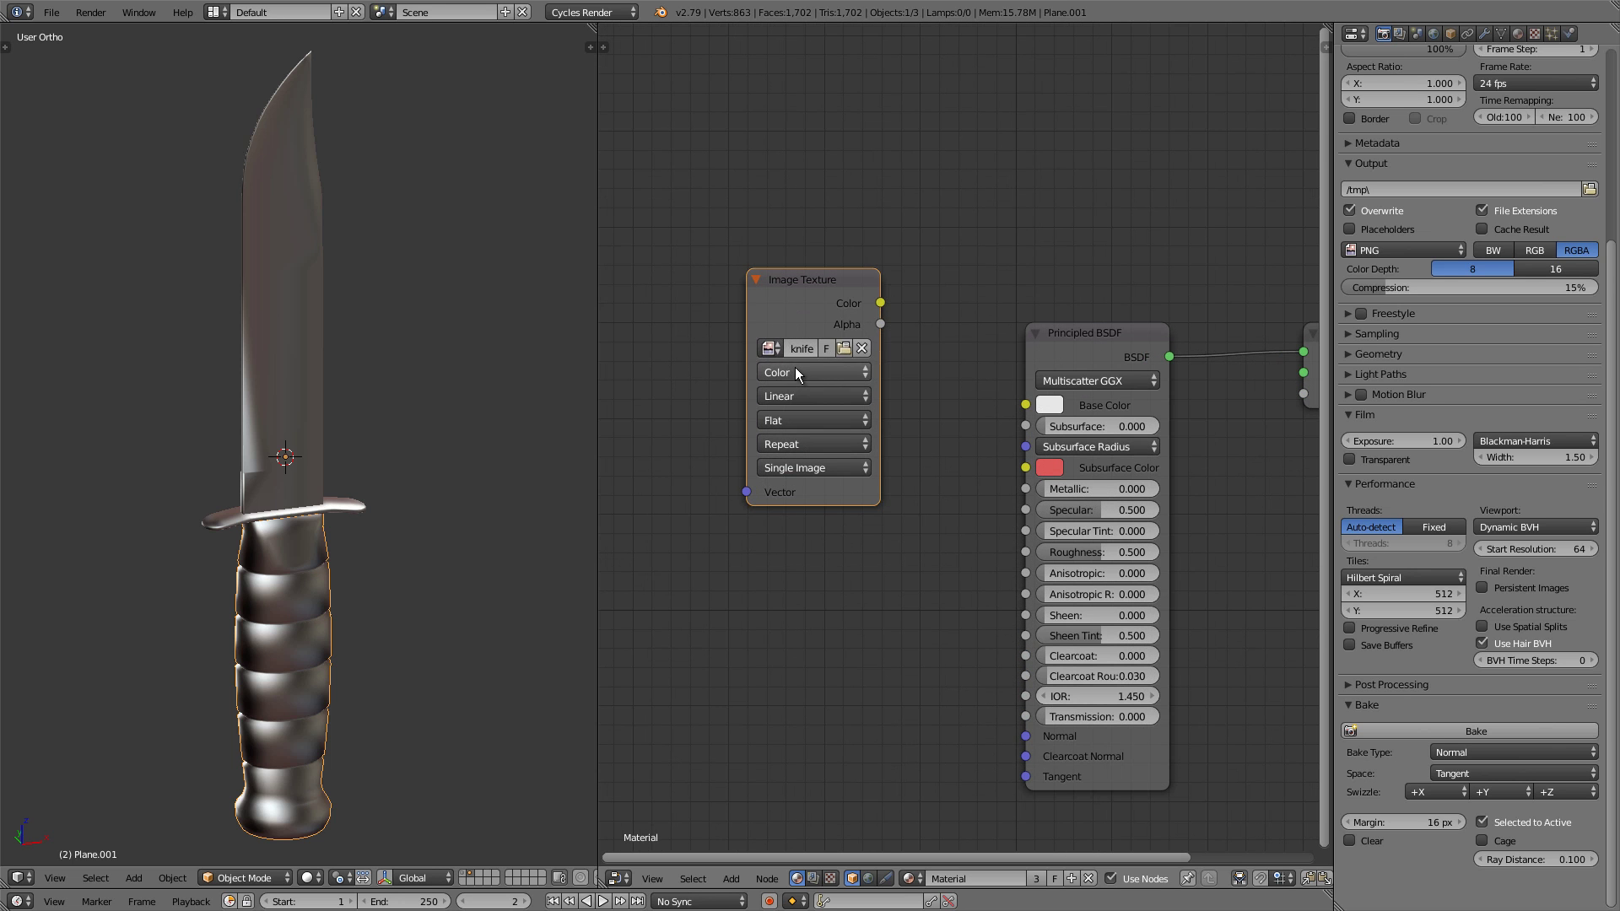
left_click(795, 368)
left_click(800, 331)
Add a Normal Map node linking the texture Color into the Principled BSDF Normal input
scroll(801, 335, "down", 1)
middle_click_drag(804, 335, 860, 233)
left_click_drag(877, 191, 742, 512)
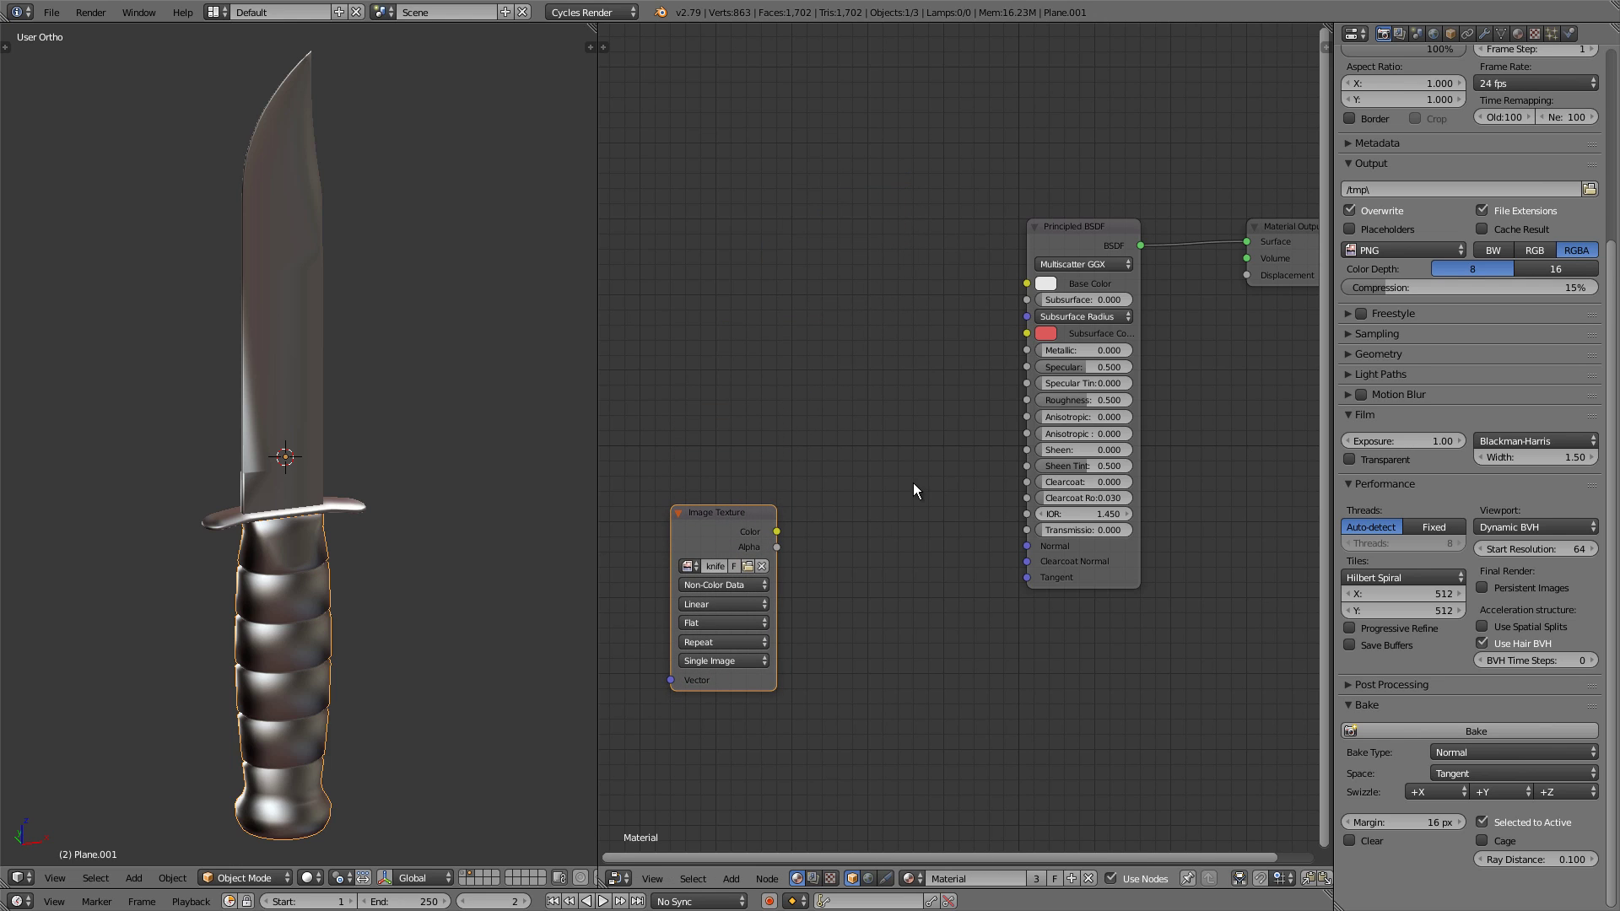
key("shift+a")
mouse_move(861, 542)
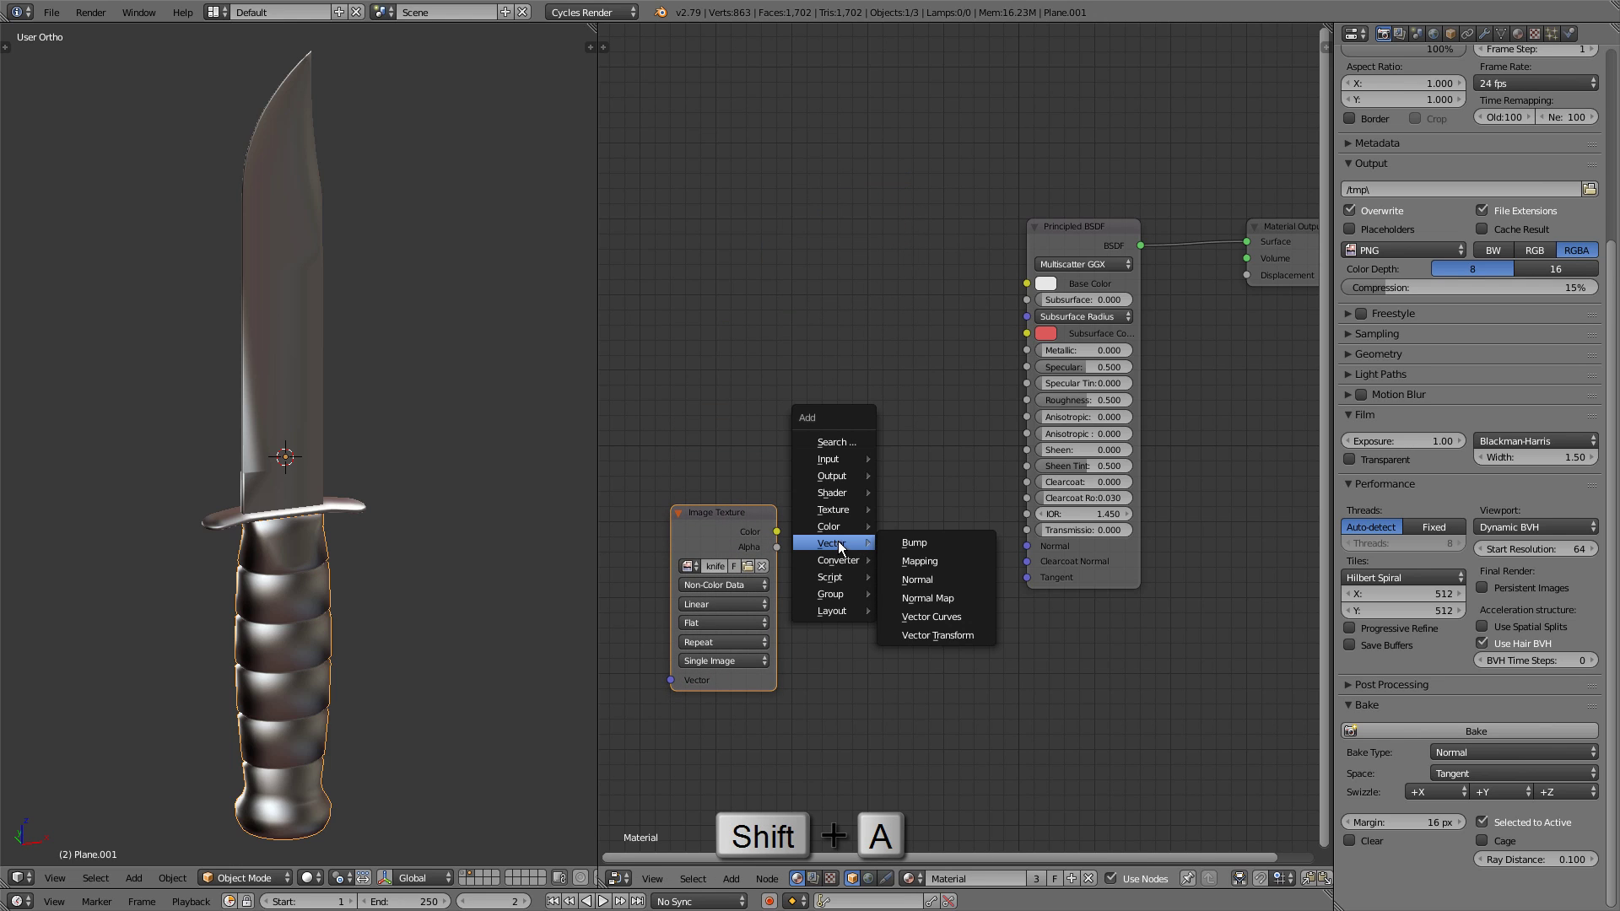
left_click(946, 600)
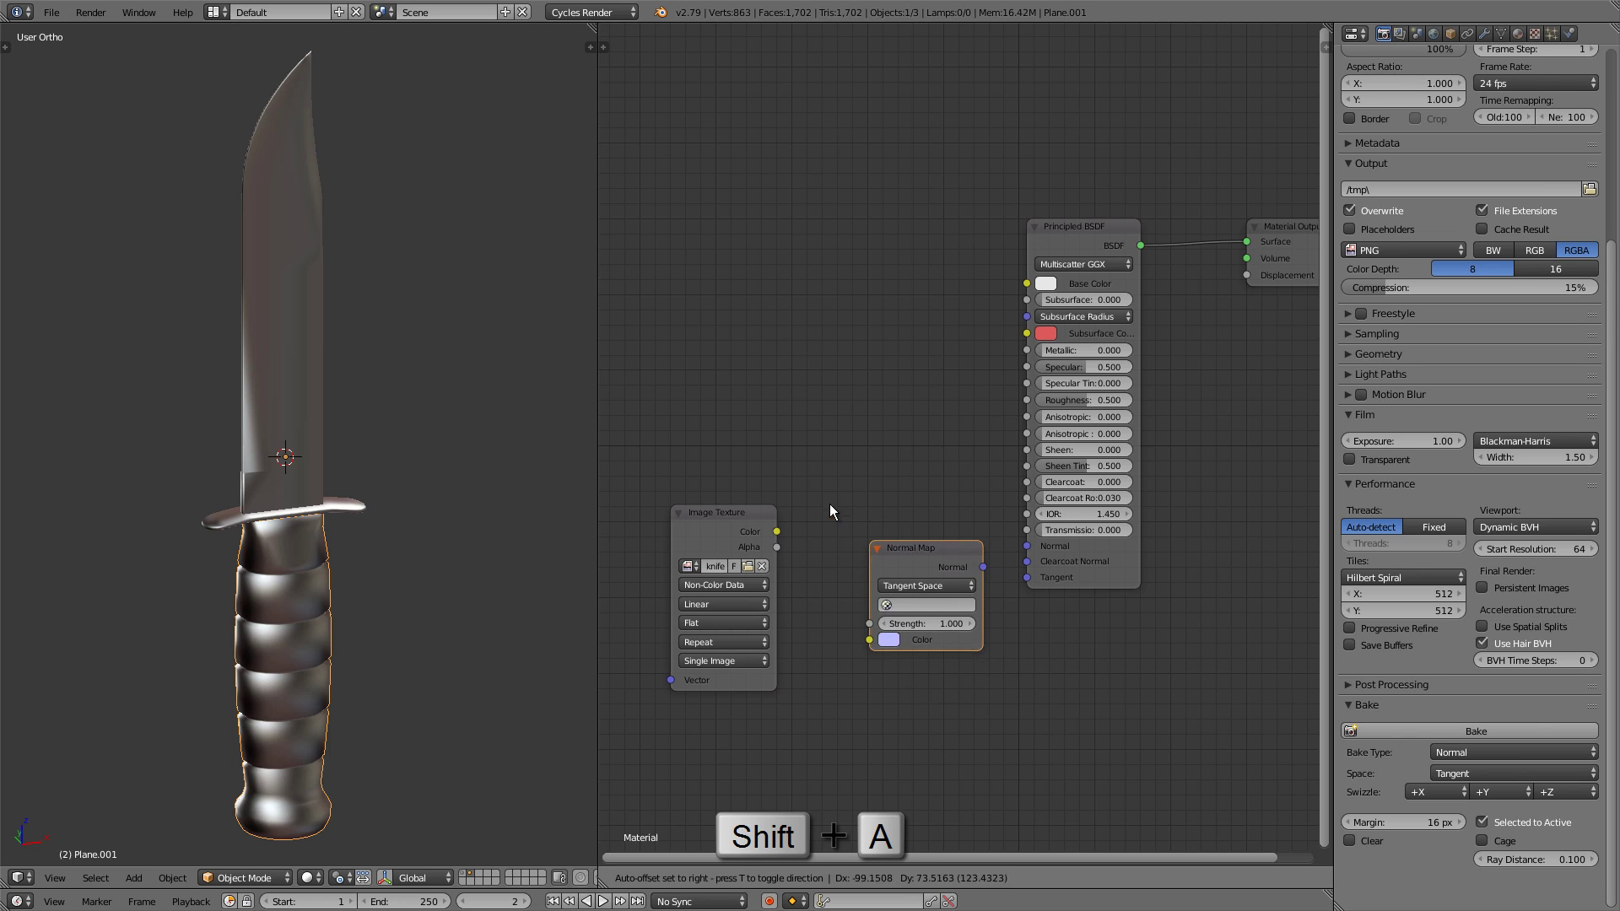
left_click(845, 513)
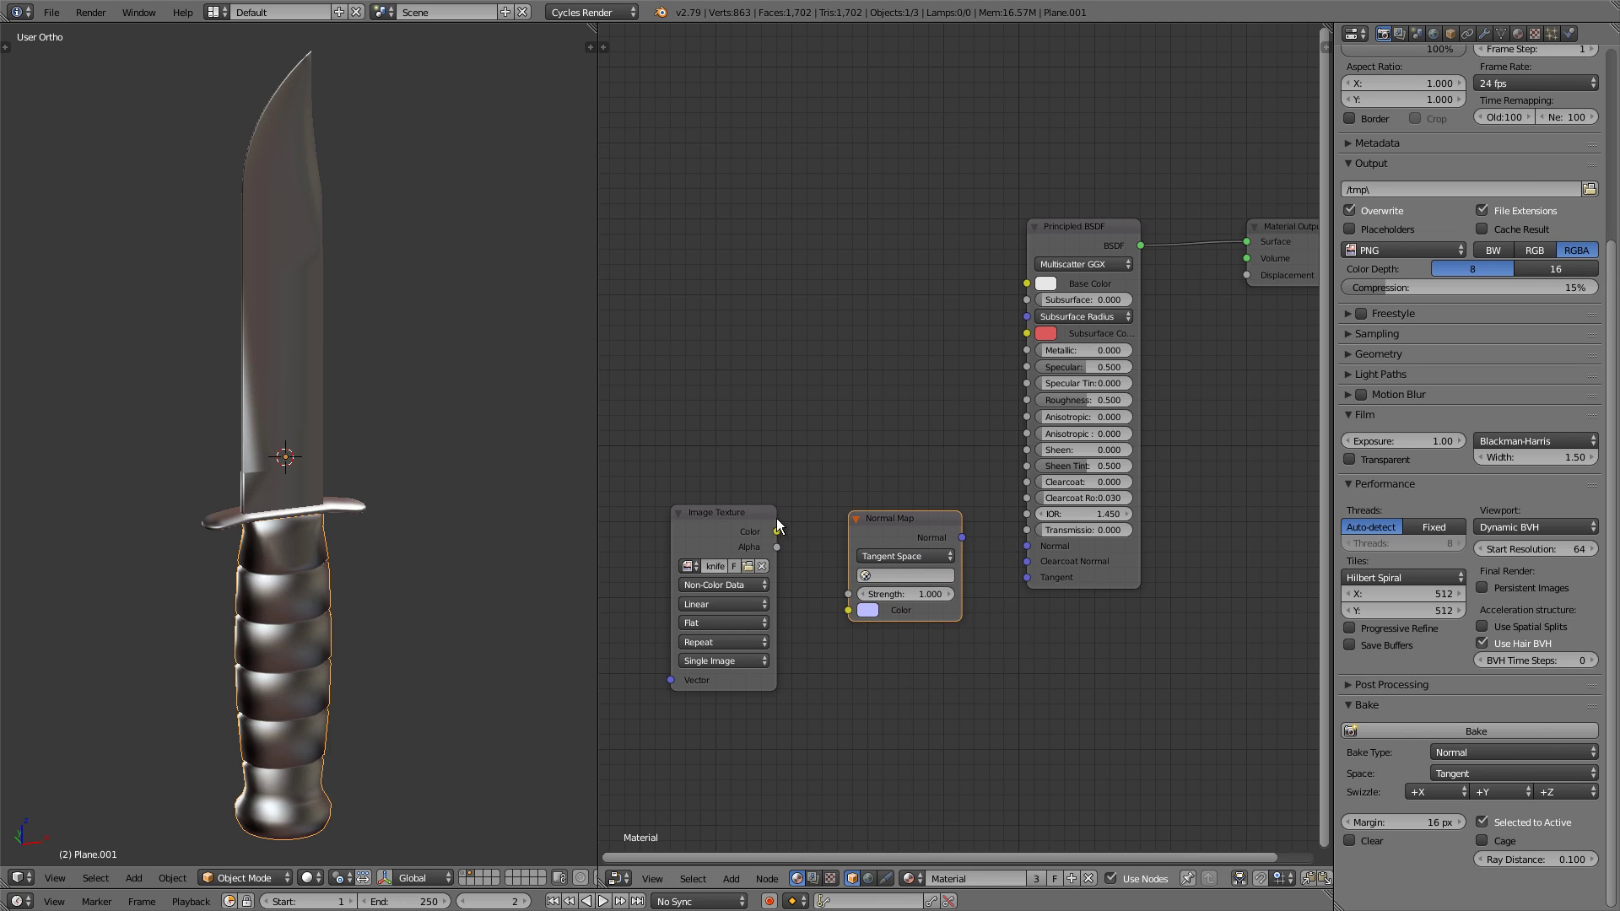
left_click_drag(776, 532, 847, 610)
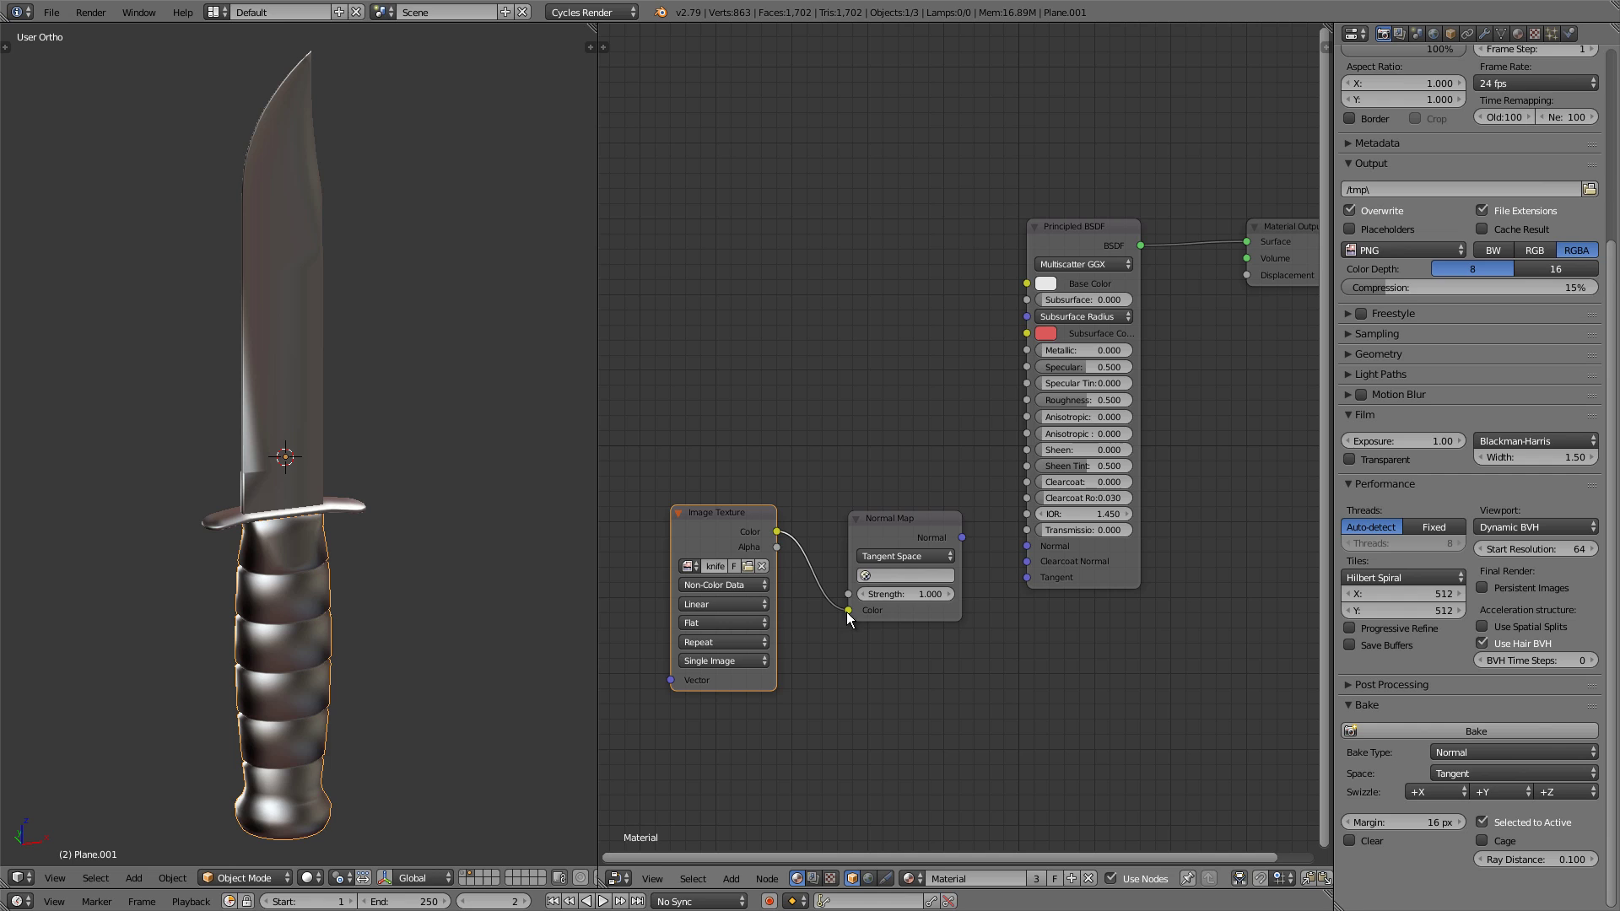
left_click_drag(962, 538, 1030, 548)
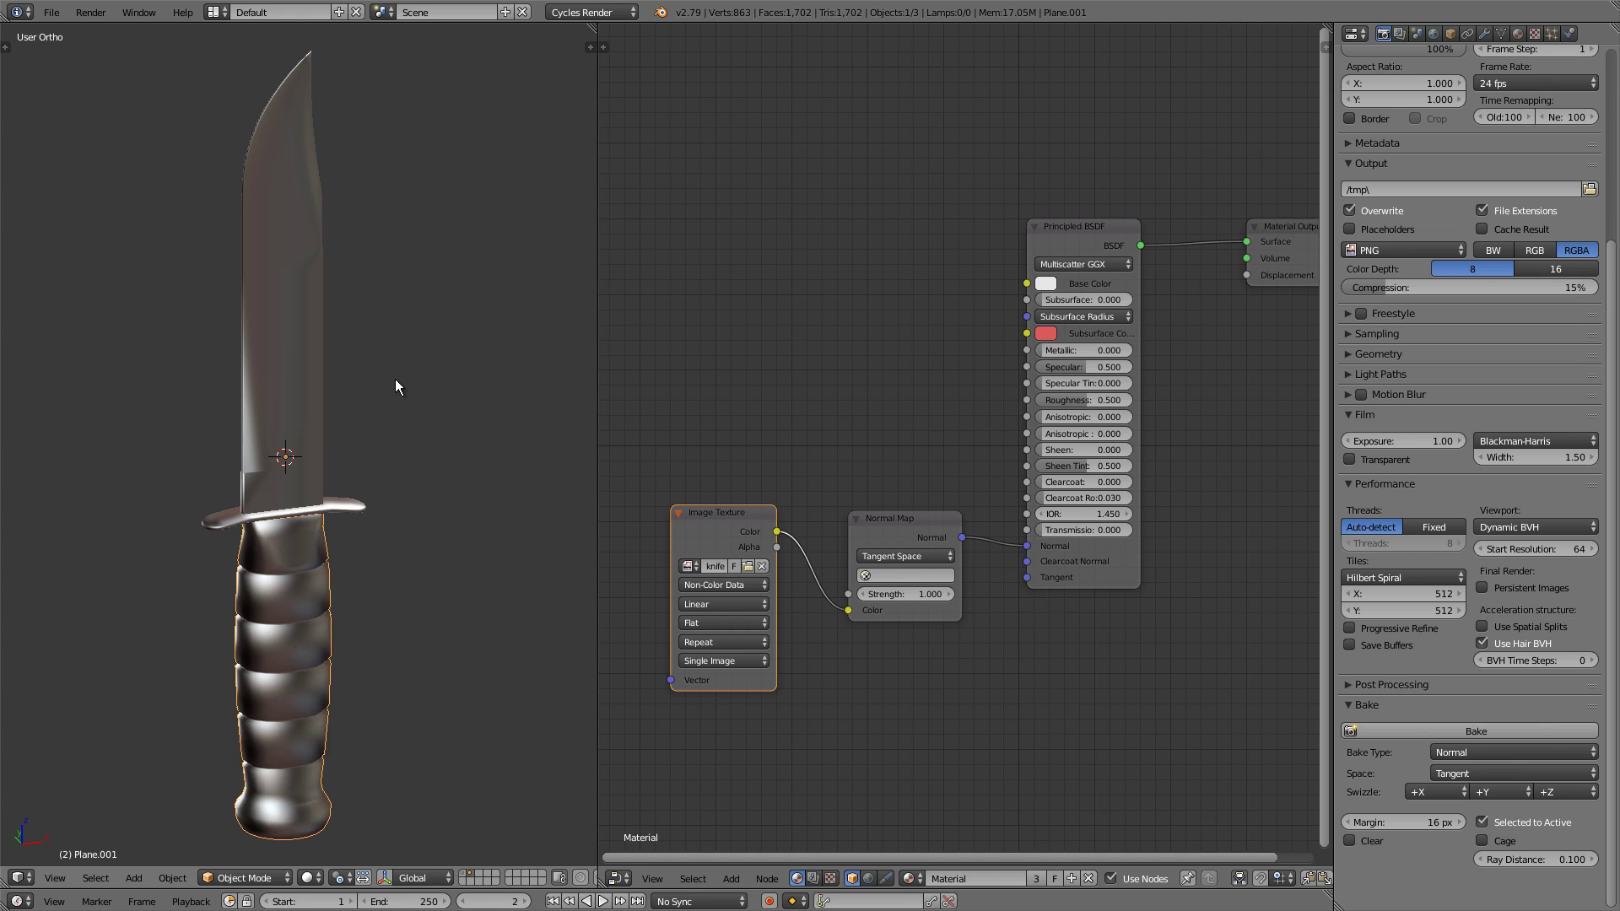
Switch the viewport to rendered shading and orbit to inspect the dark-grey knife
key("shift+z")
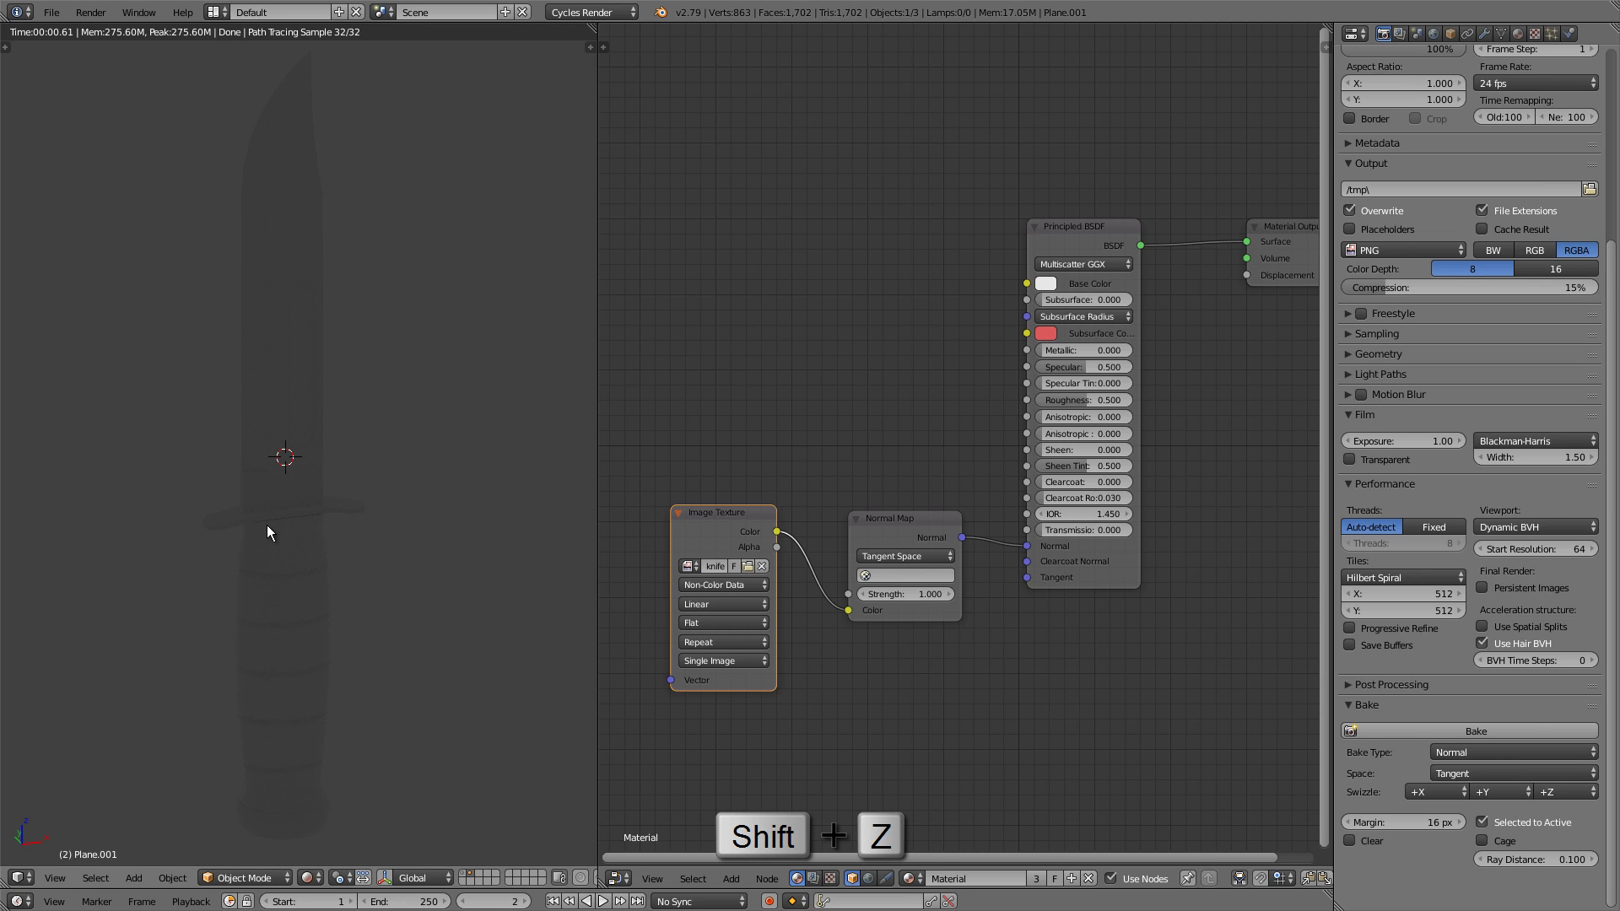
scroll(268, 526, "up", 5)
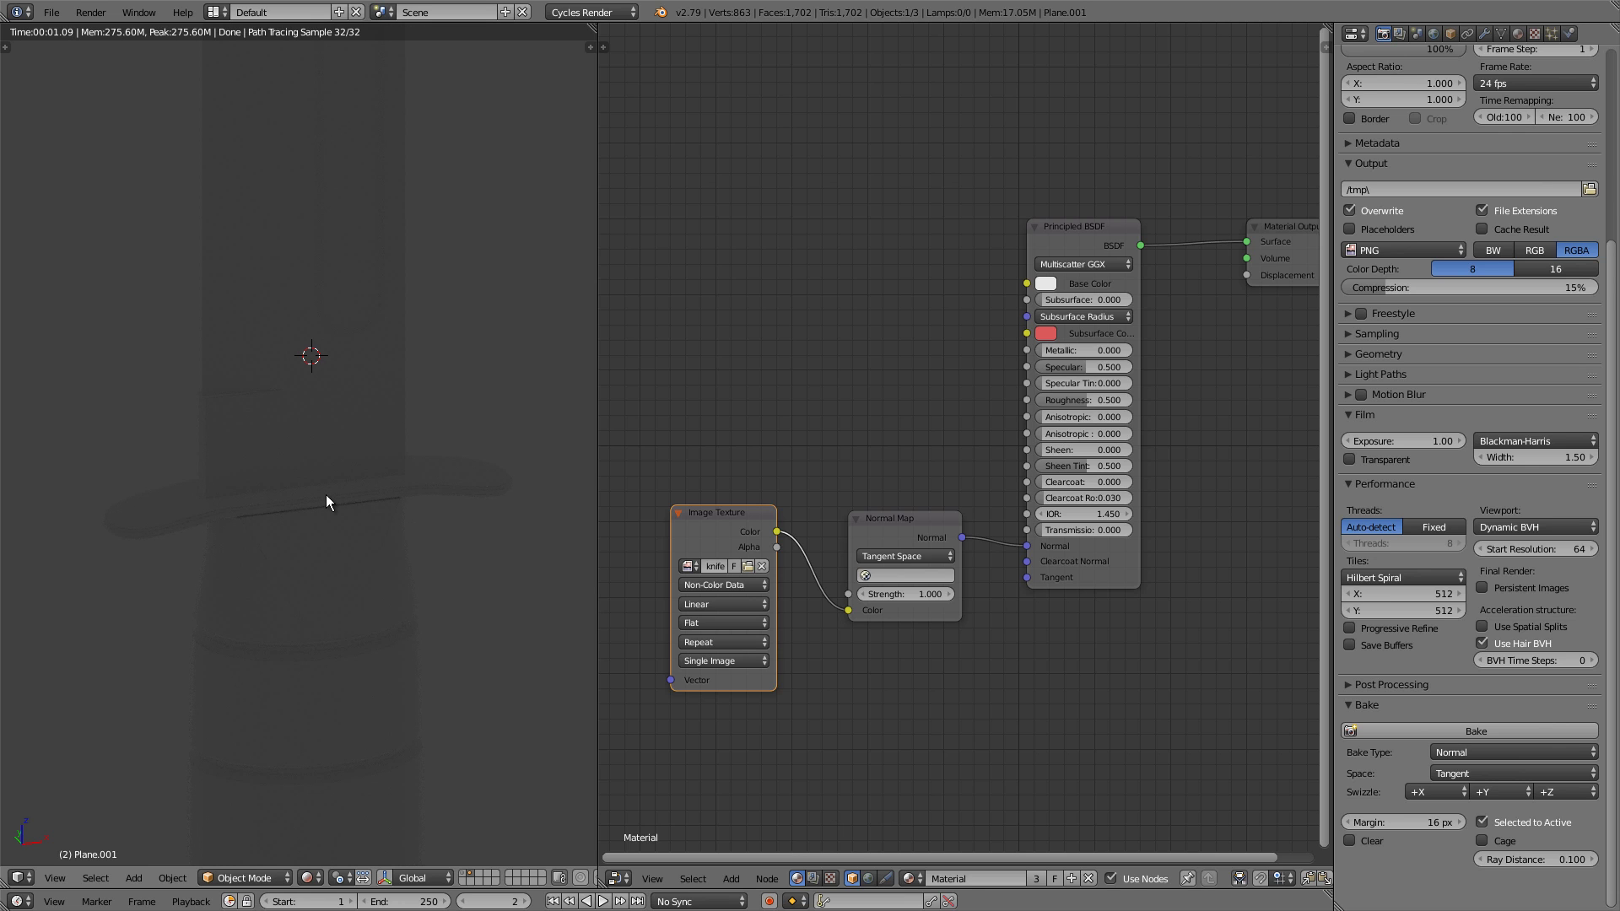
mouse_move(307, 462)
middle_mouse_down()
mouse_move(503, 442)
mouse_move(257, 458)
middle_mouse_up()
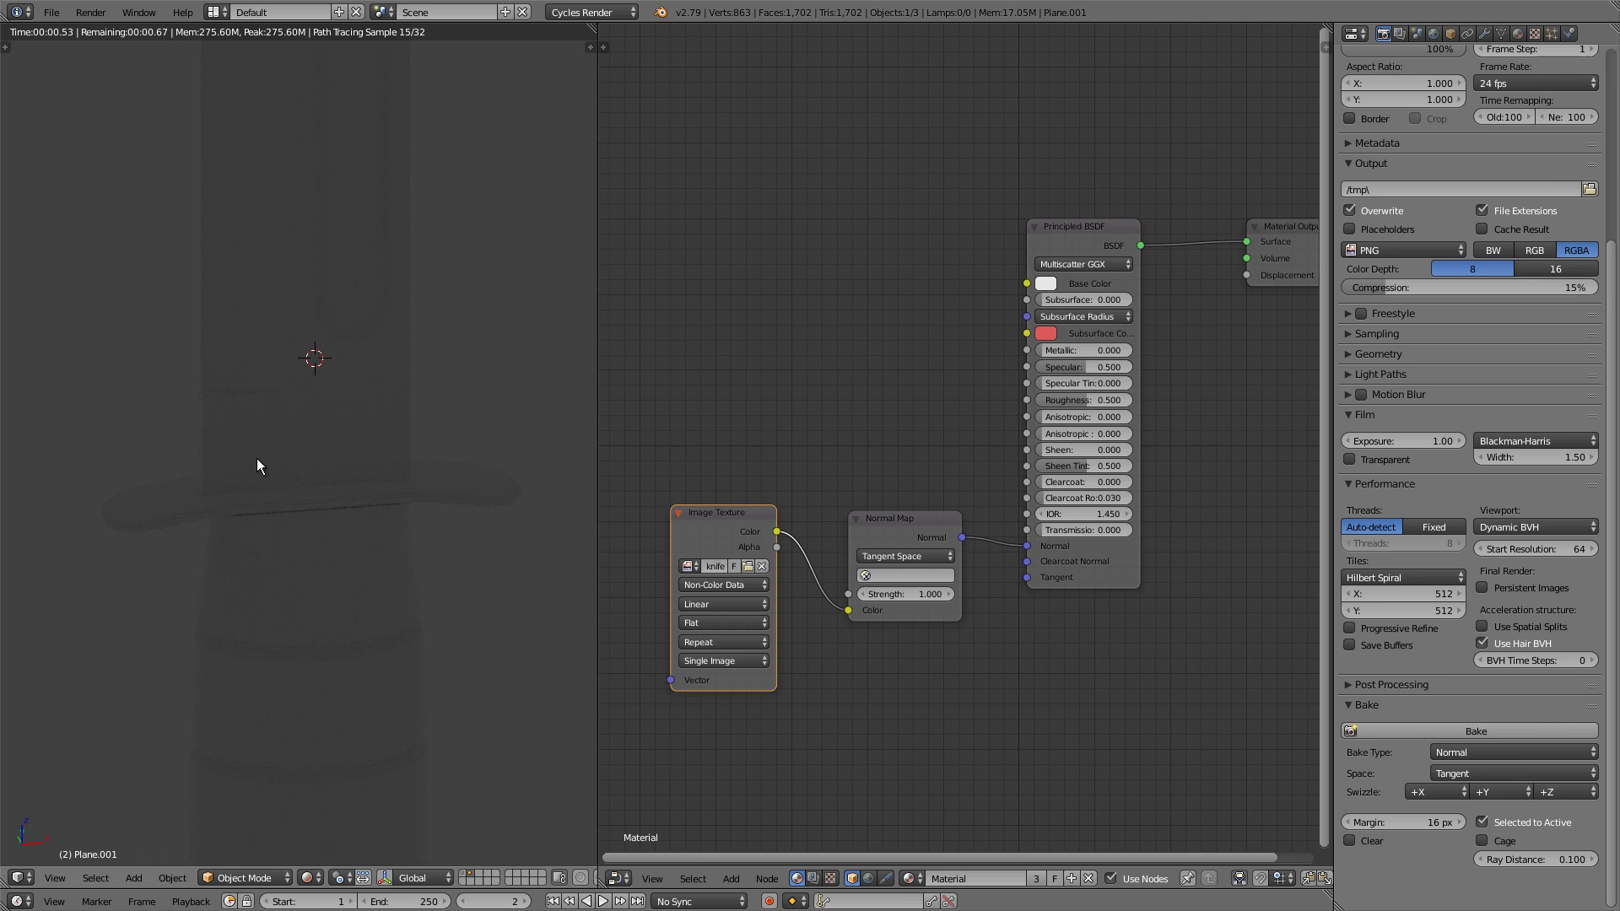
scroll(264, 456, "down", 4)
middle_click_drag(297, 449, 289, 480)
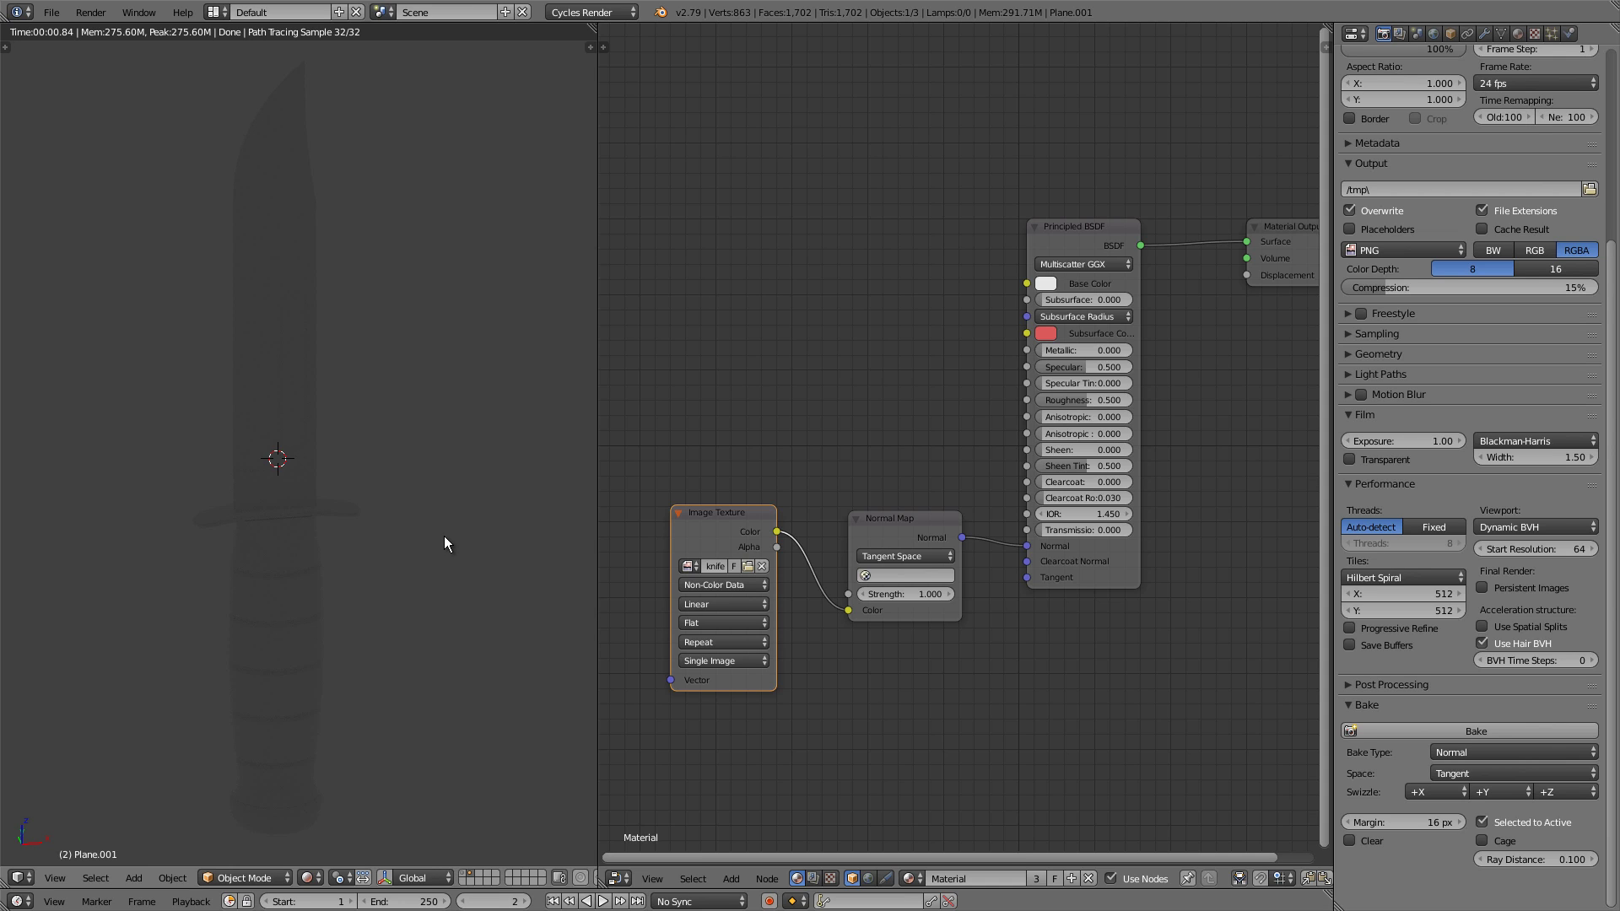
Light the world with an Environment Texture using simons_town_rocks_2k.hdr from the HDRs folder
left_click(1434, 35)
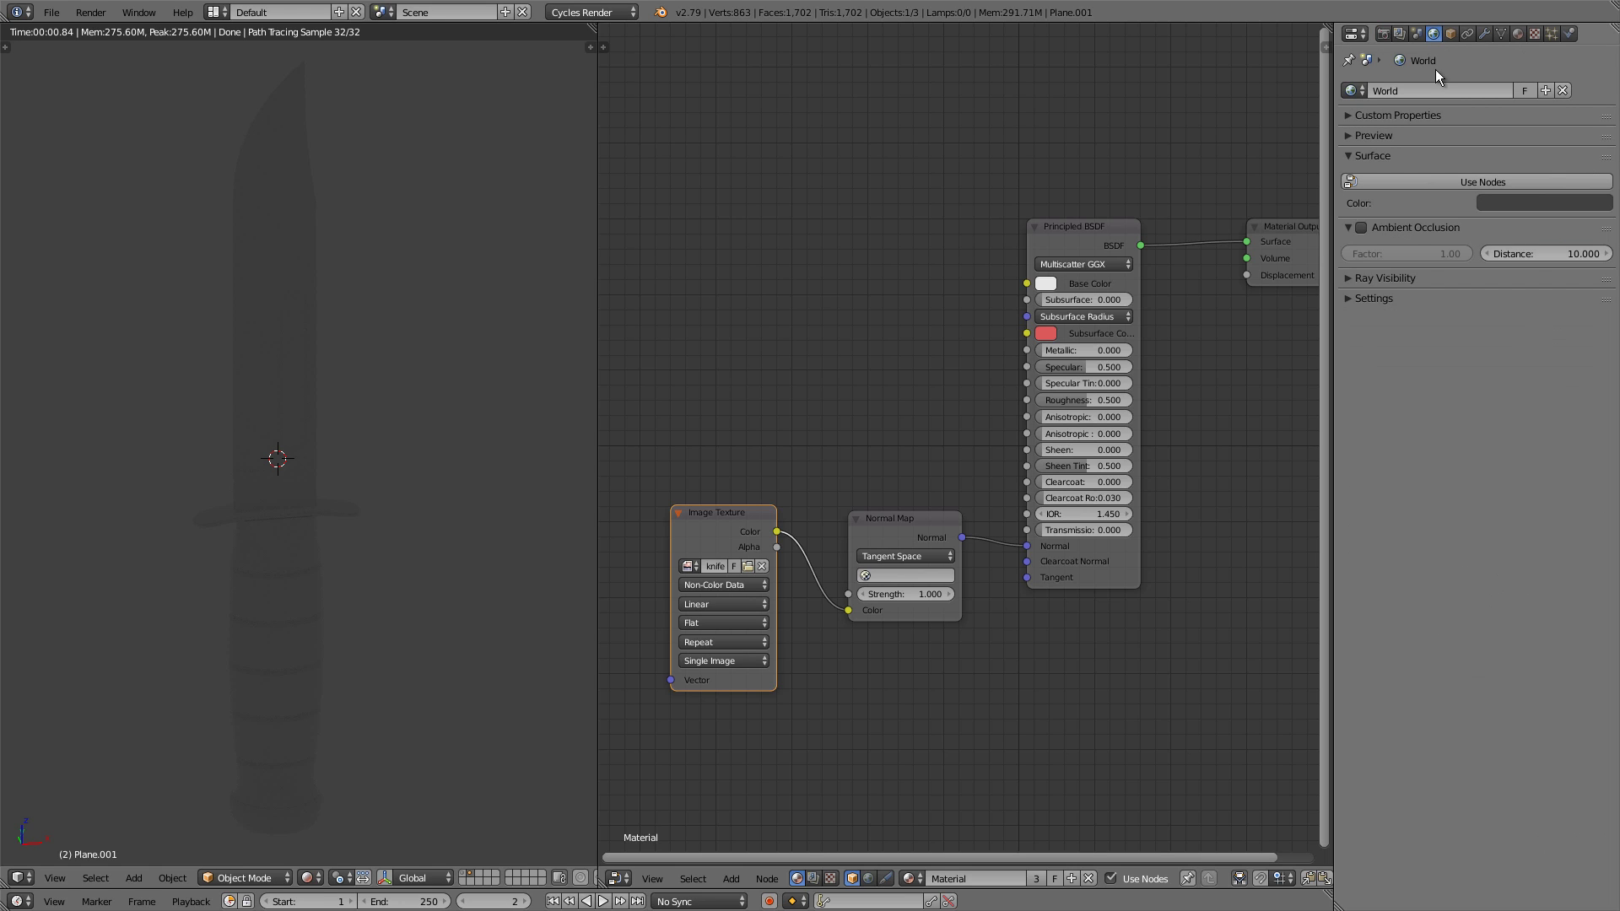
left_click(1457, 183)
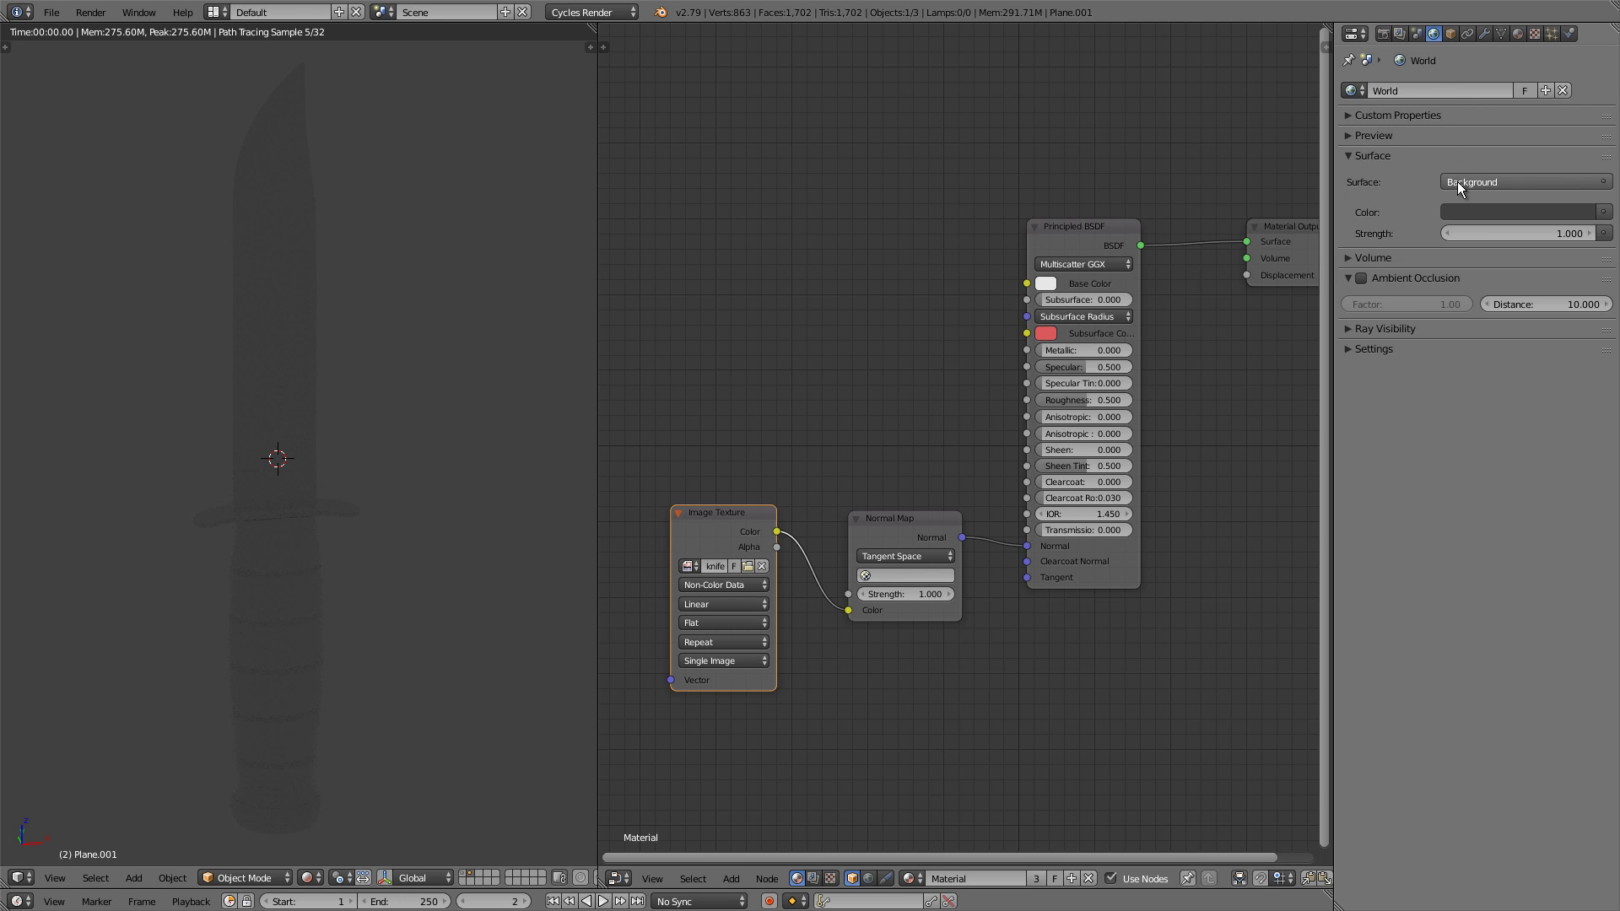
left_click(1604, 212)
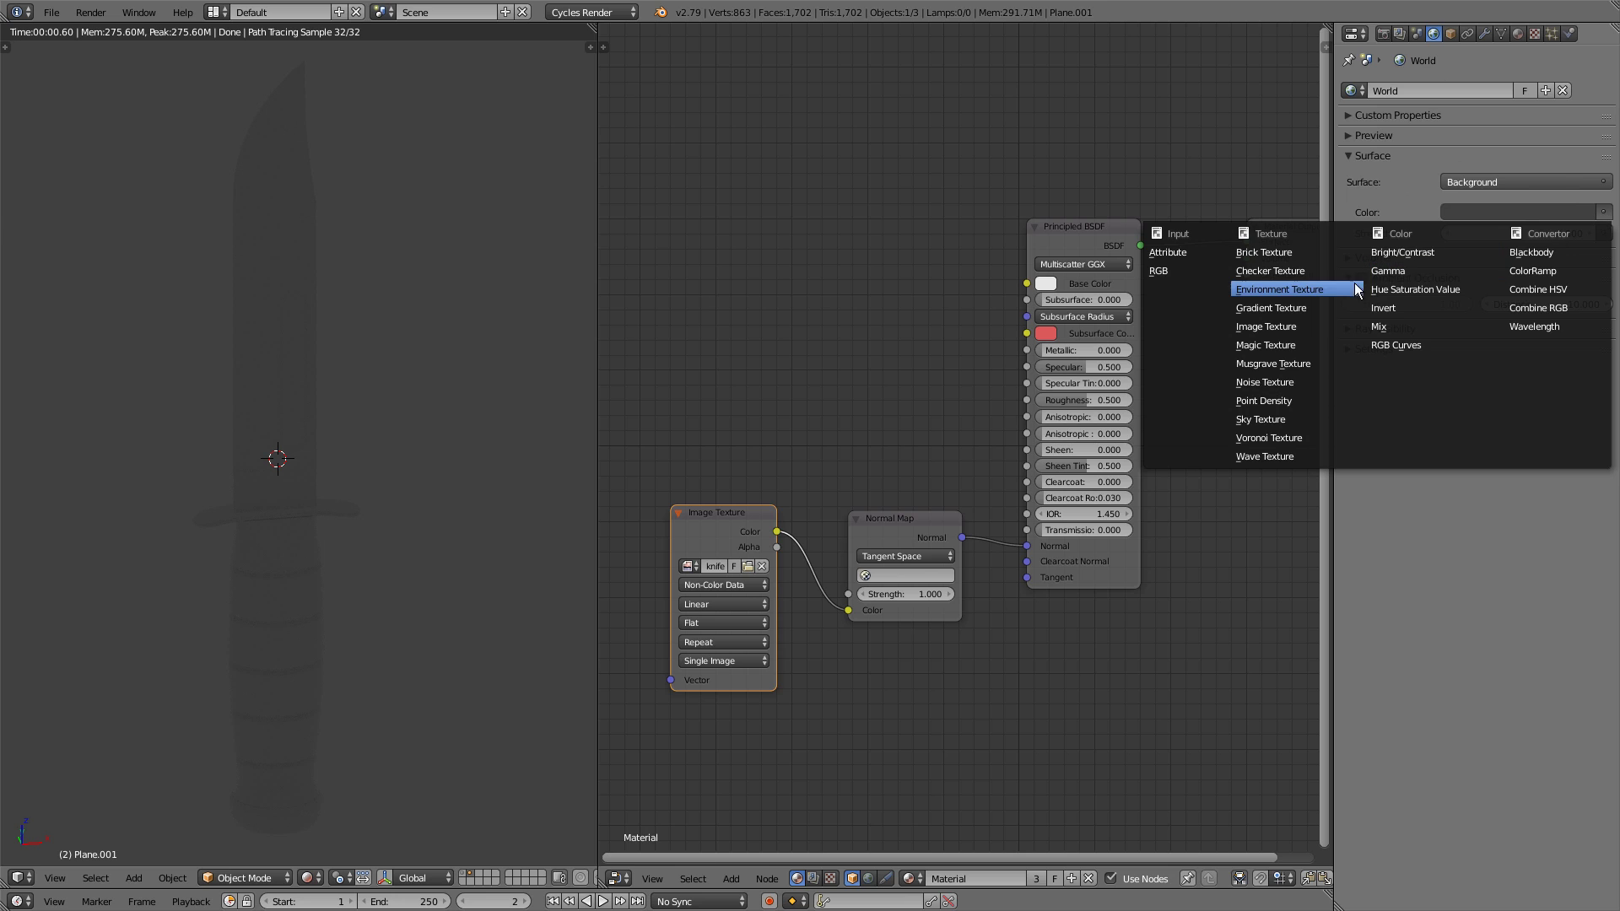
left_click(1276, 291)
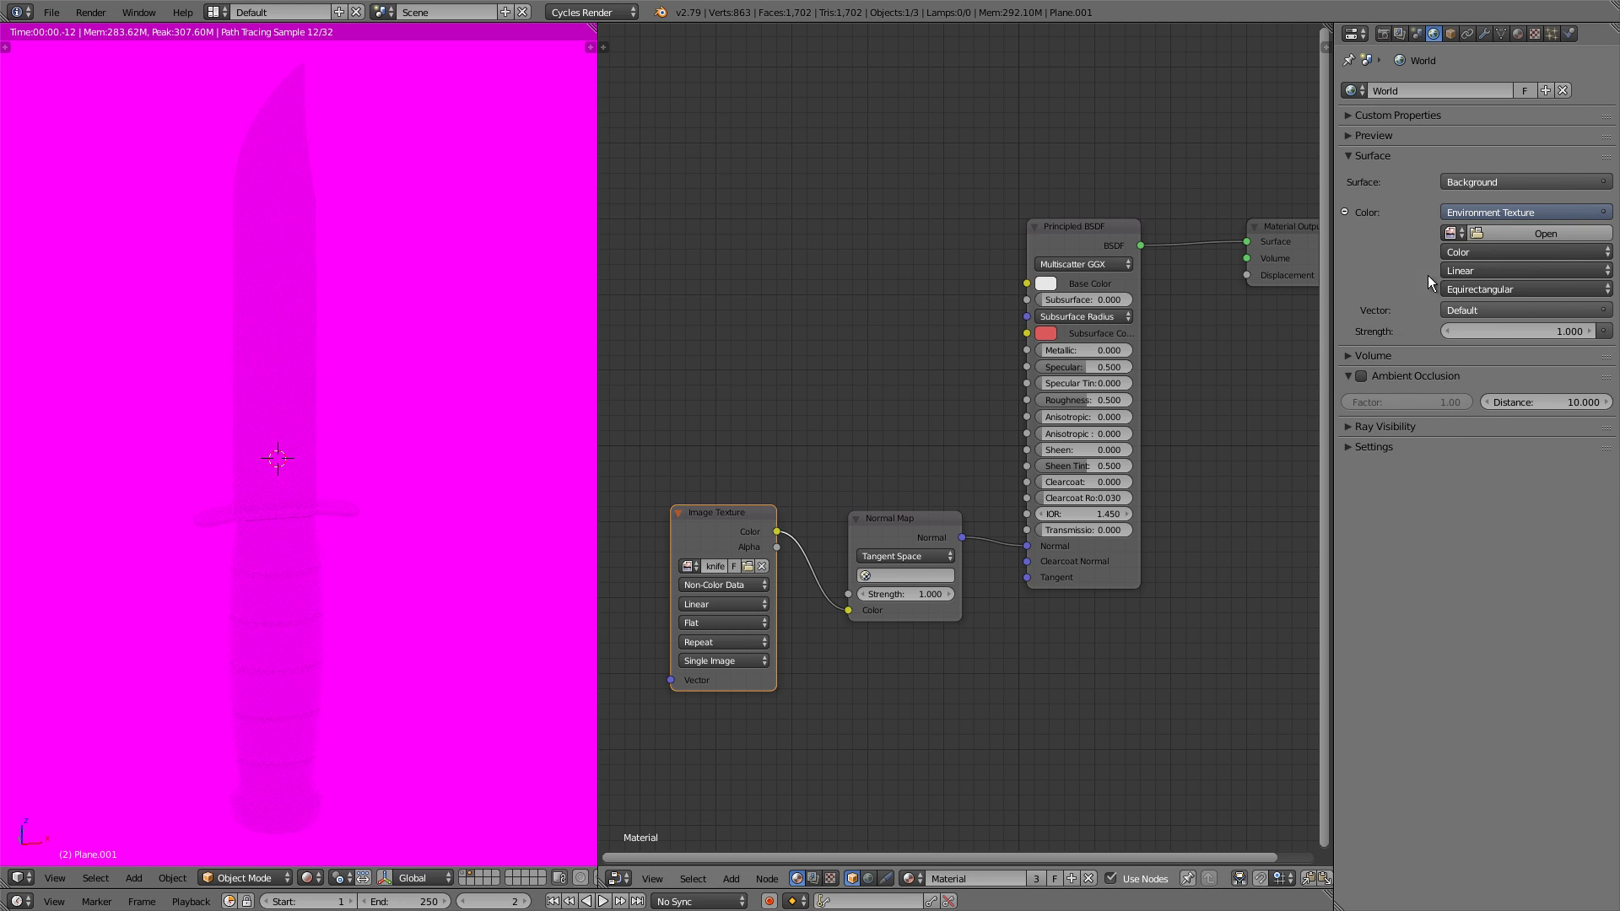
left_click(1515, 234)
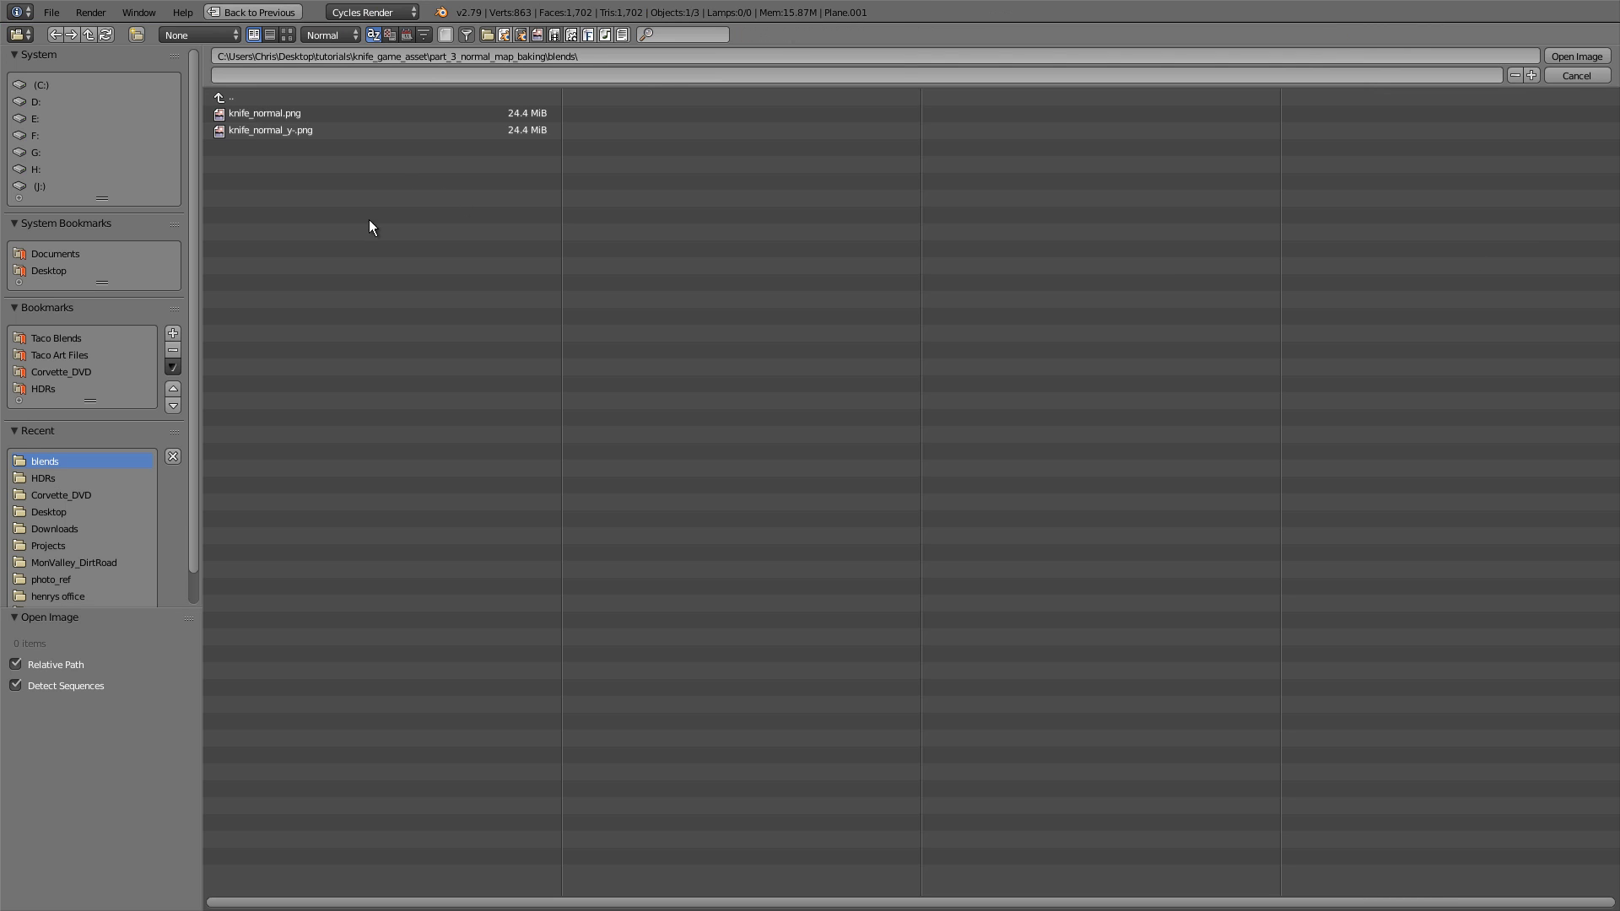
left_click(91, 477)
left_click(299, 704)
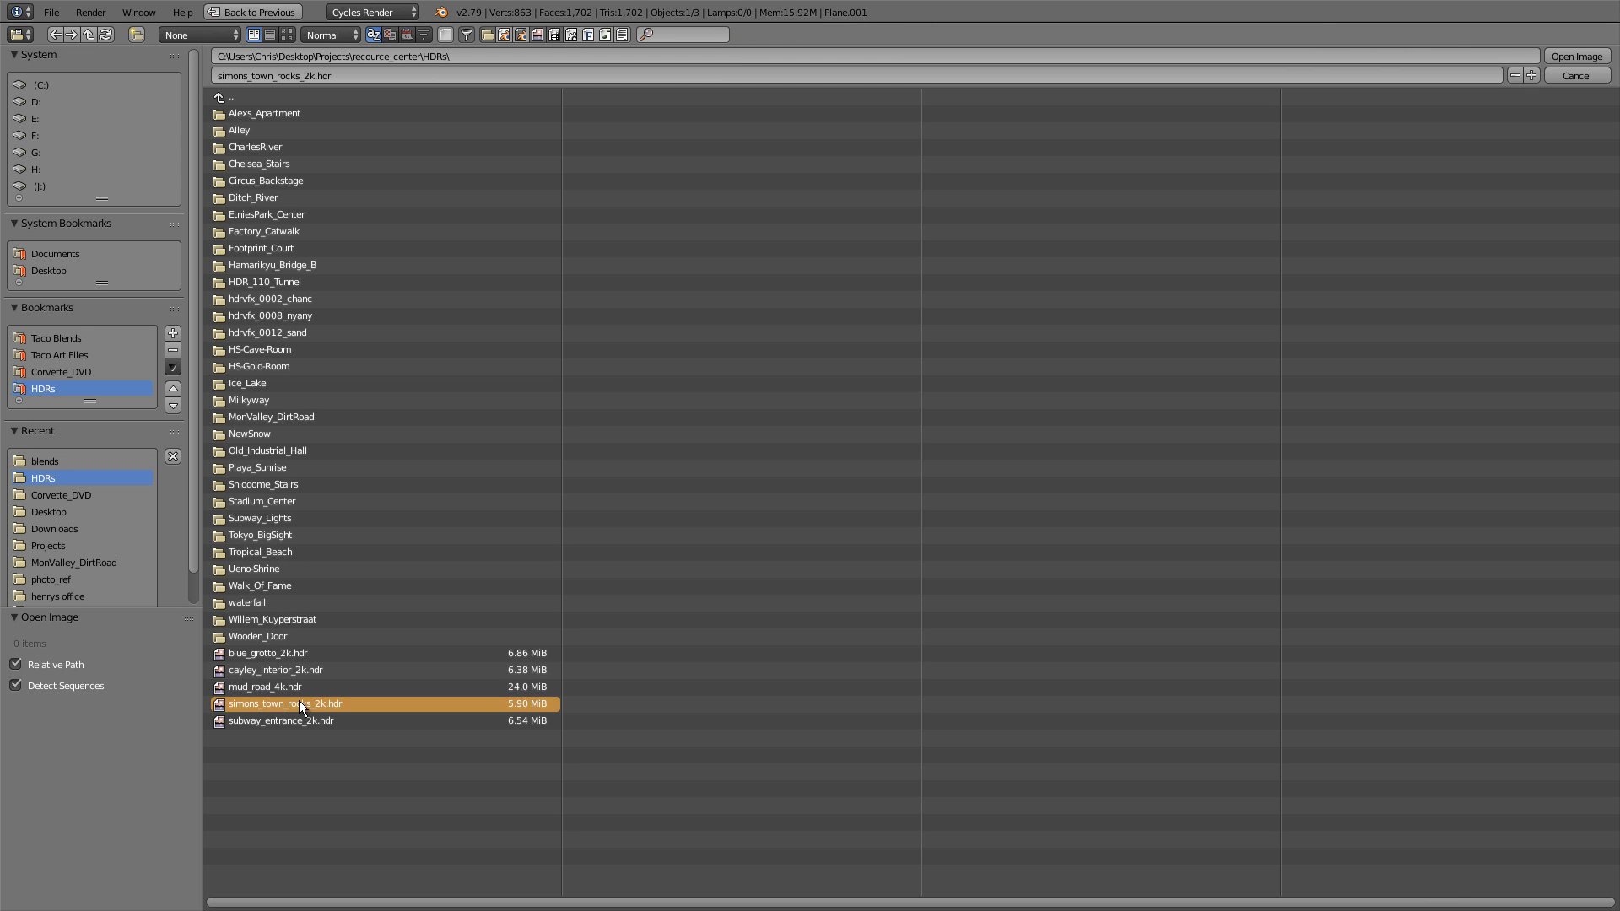
key("Return")
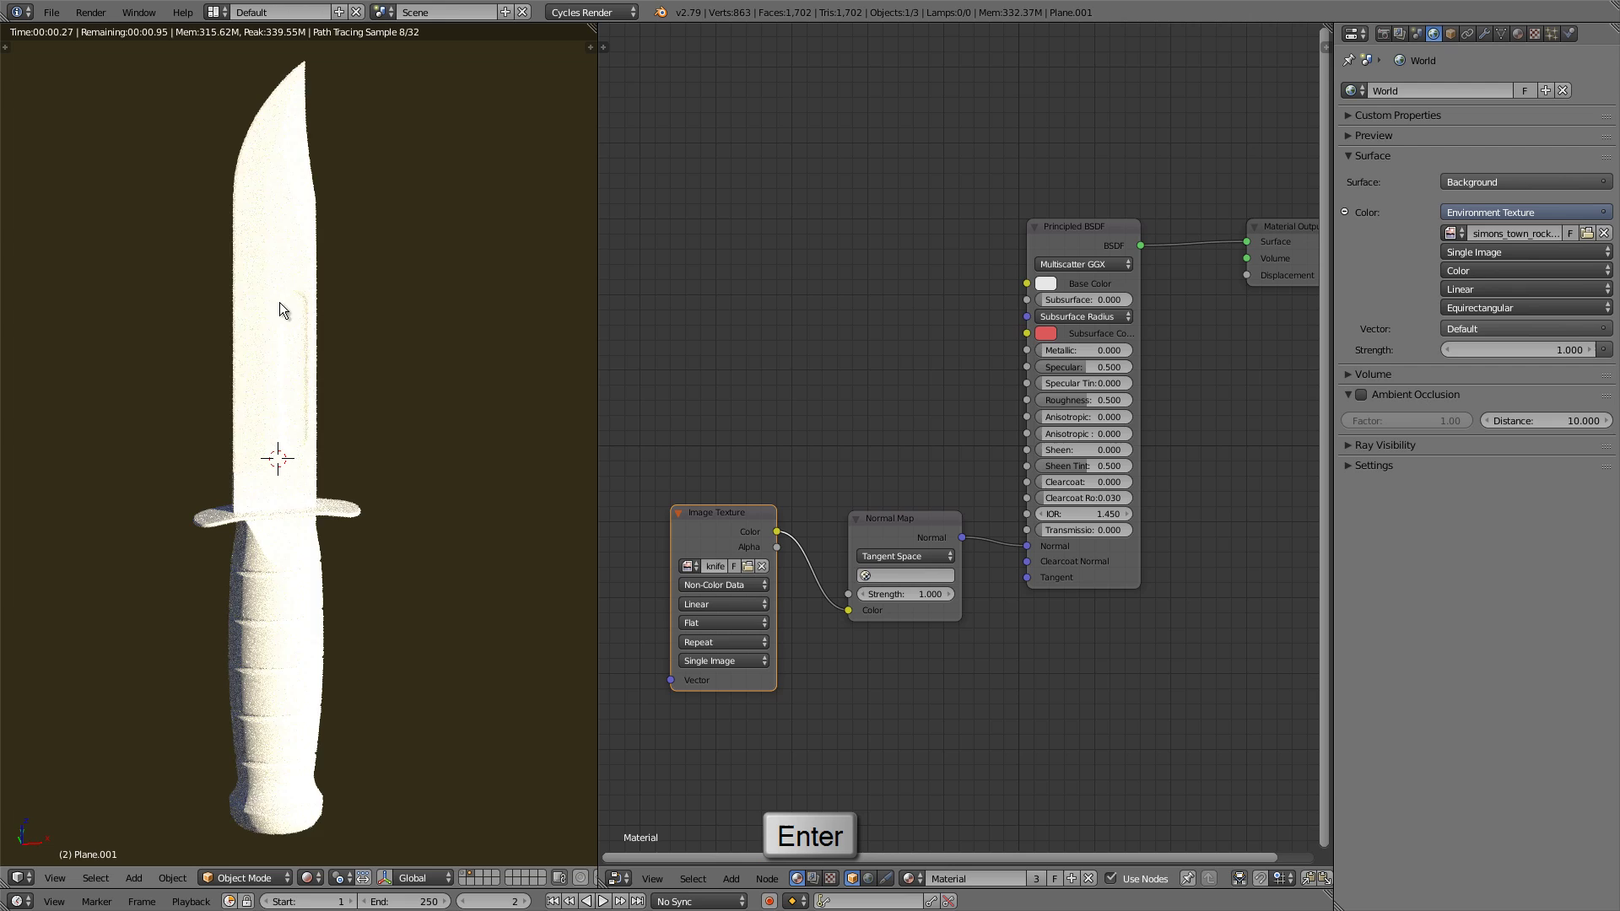
mouse_move(287, 372)
middle_mouse_down()
mouse_move(549, 375)
mouse_move(285, 391)
middle_mouse_up()
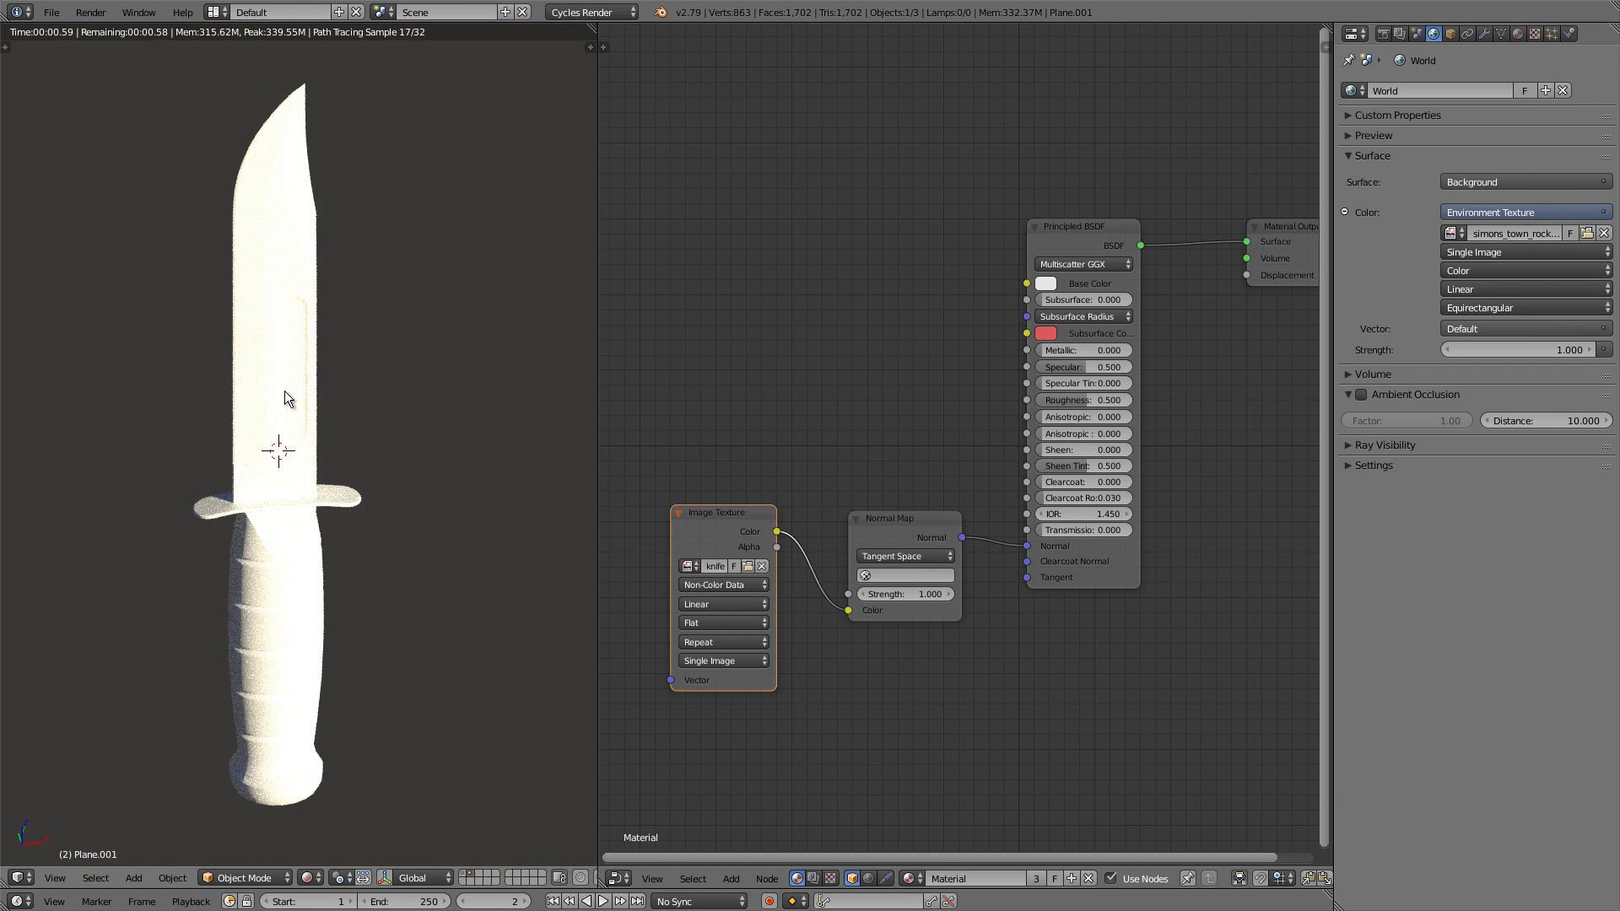
Switch to perspective view and set the Principled BSDF Metallic to 1
key("KP_5")
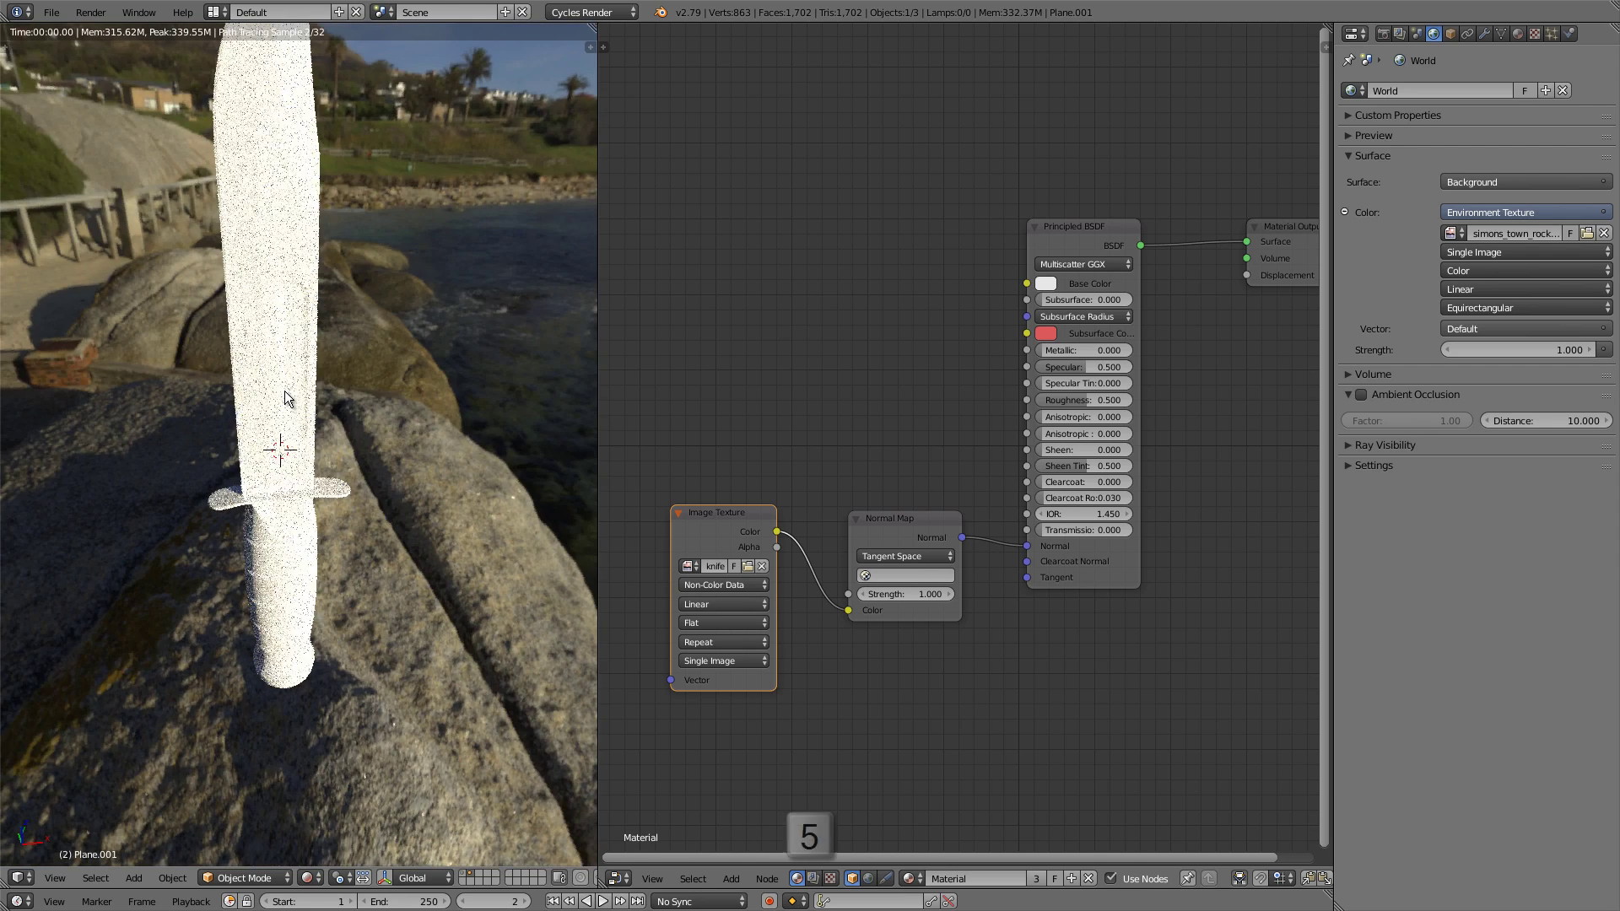
mouse_move(287, 388)
middle_mouse_down()
mouse_move(515, 361)
mouse_move(39, 359)
mouse_move(459, 371)
mouse_move(271, 363)
middle_mouse_up()
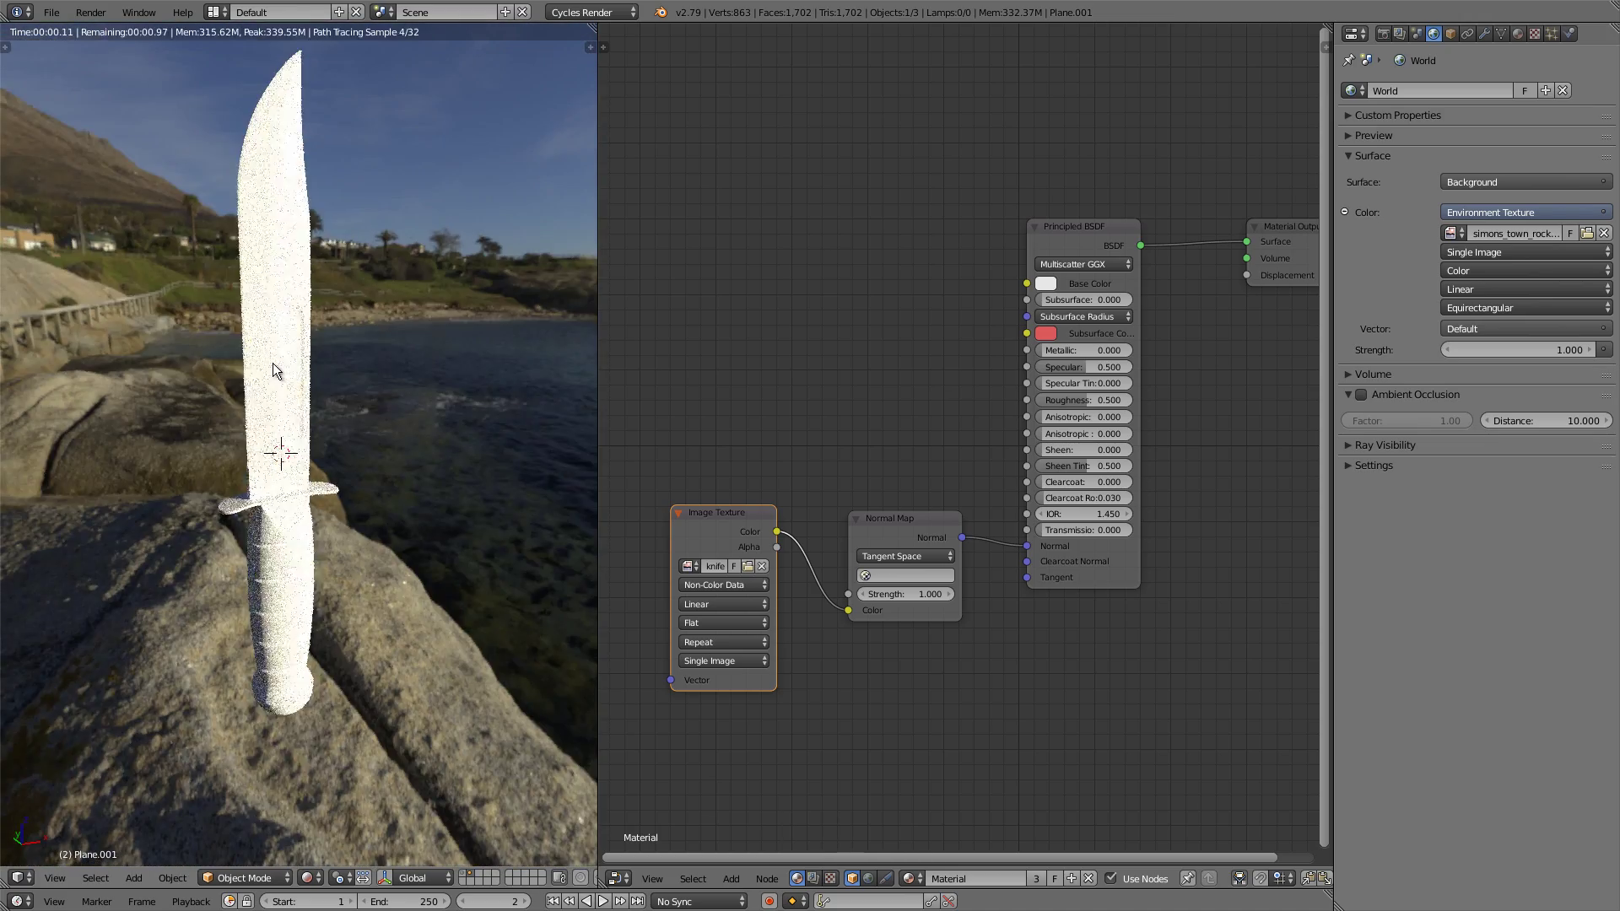
scroll(264, 424, "up", 4)
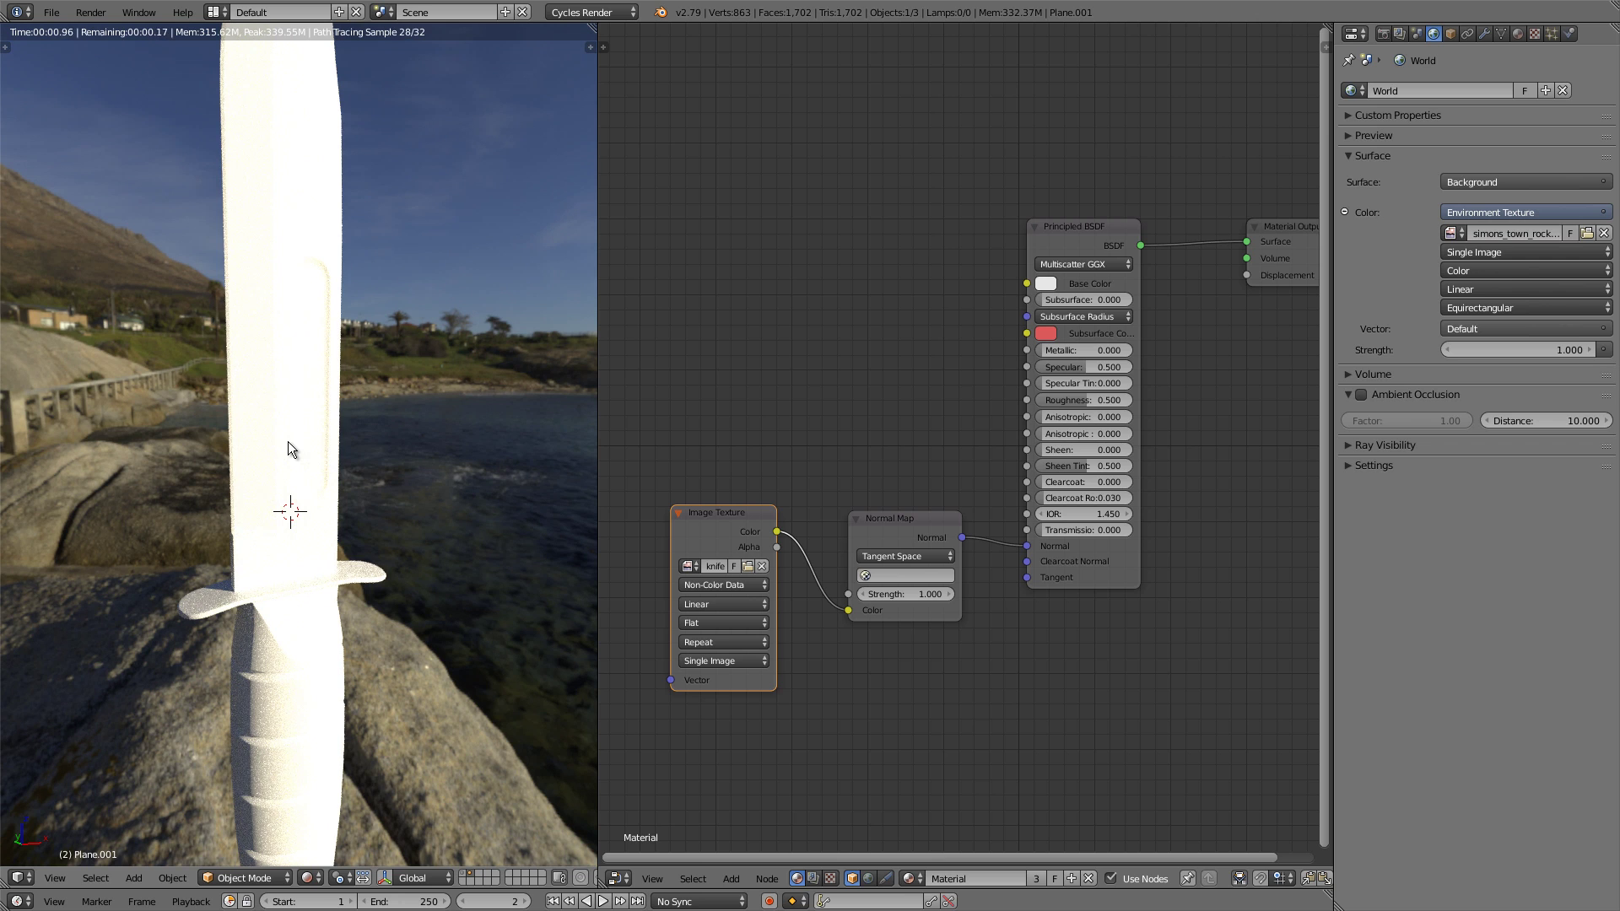
middle_click_drag(302, 475, 294, 484)
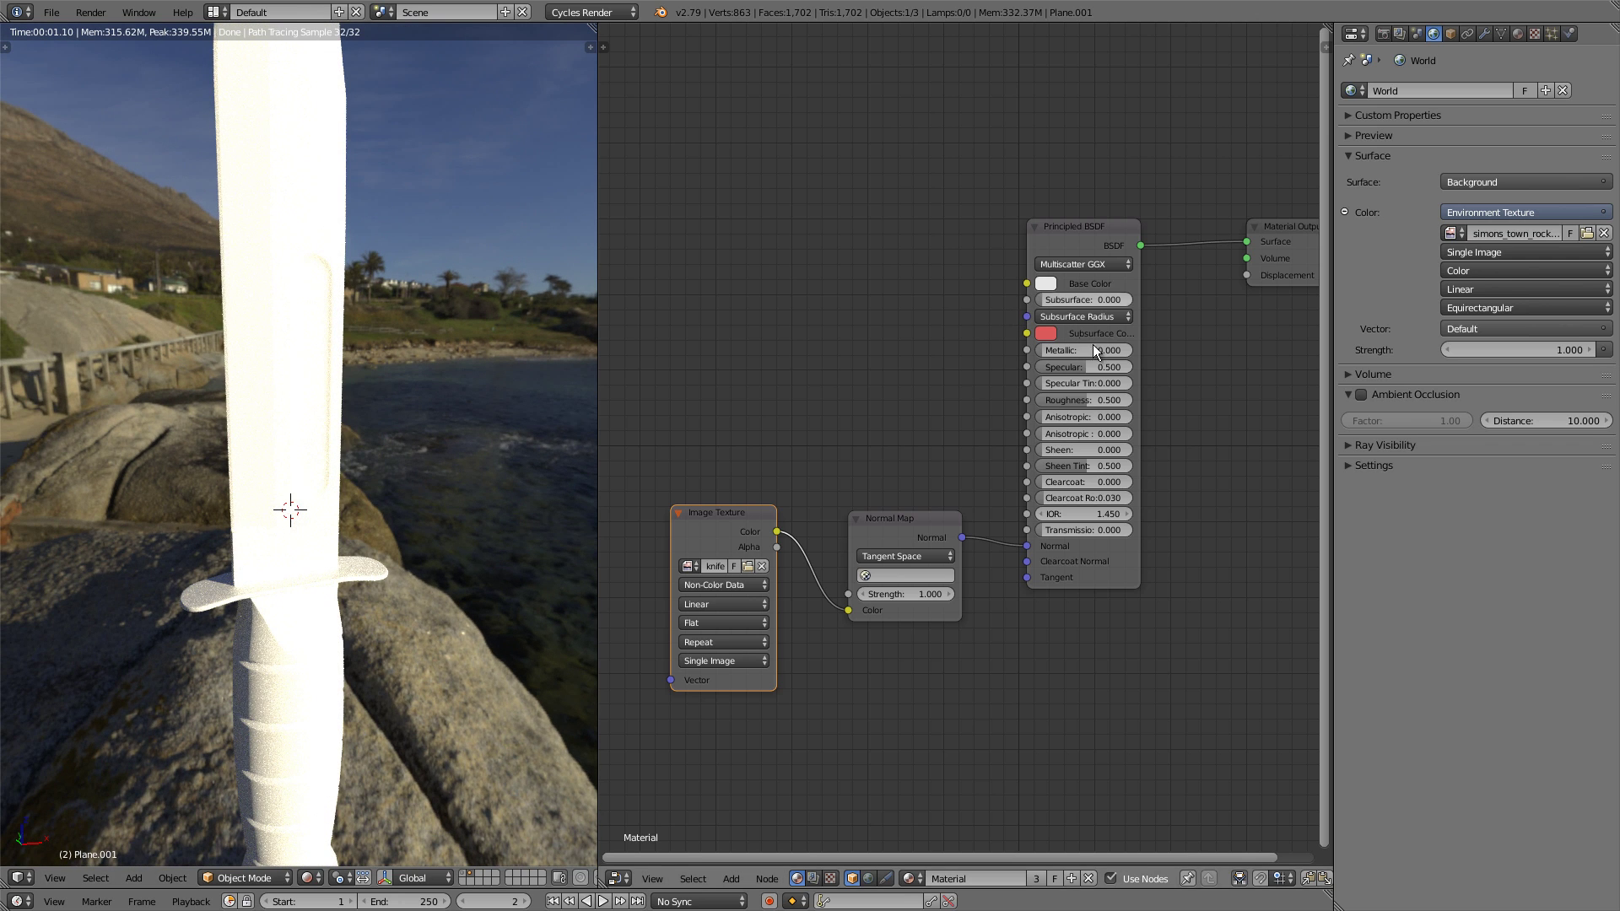
left_click_drag(1046, 349, 1287, 345)
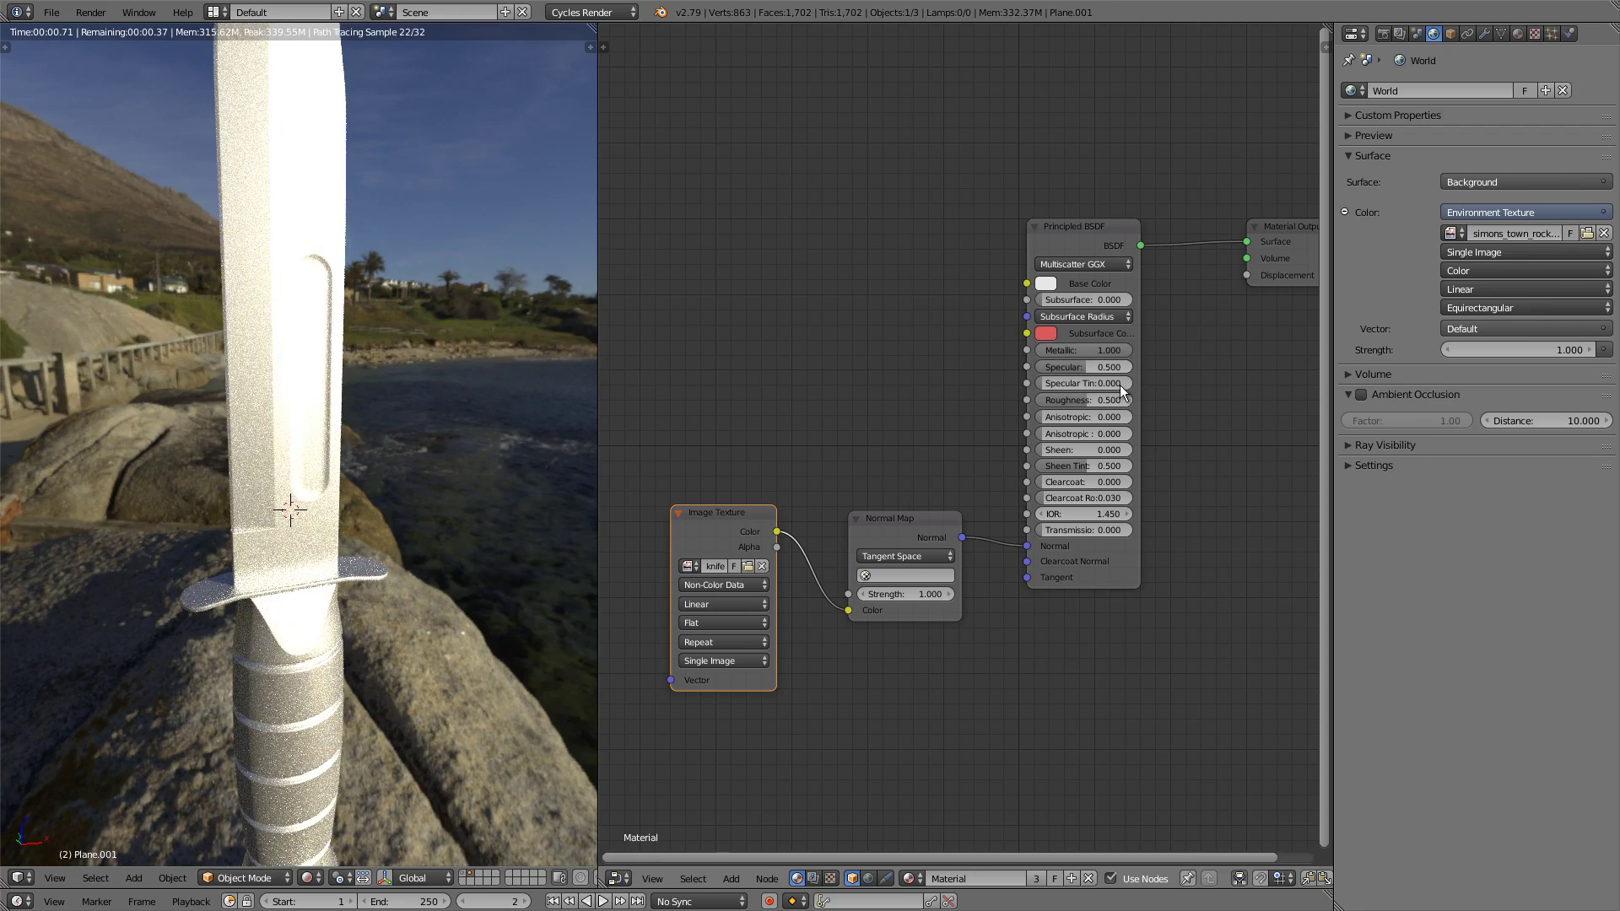
Set Roughness to 0.5 and the base colour to black
left_click_drag(1113, 401, 1039, 401)
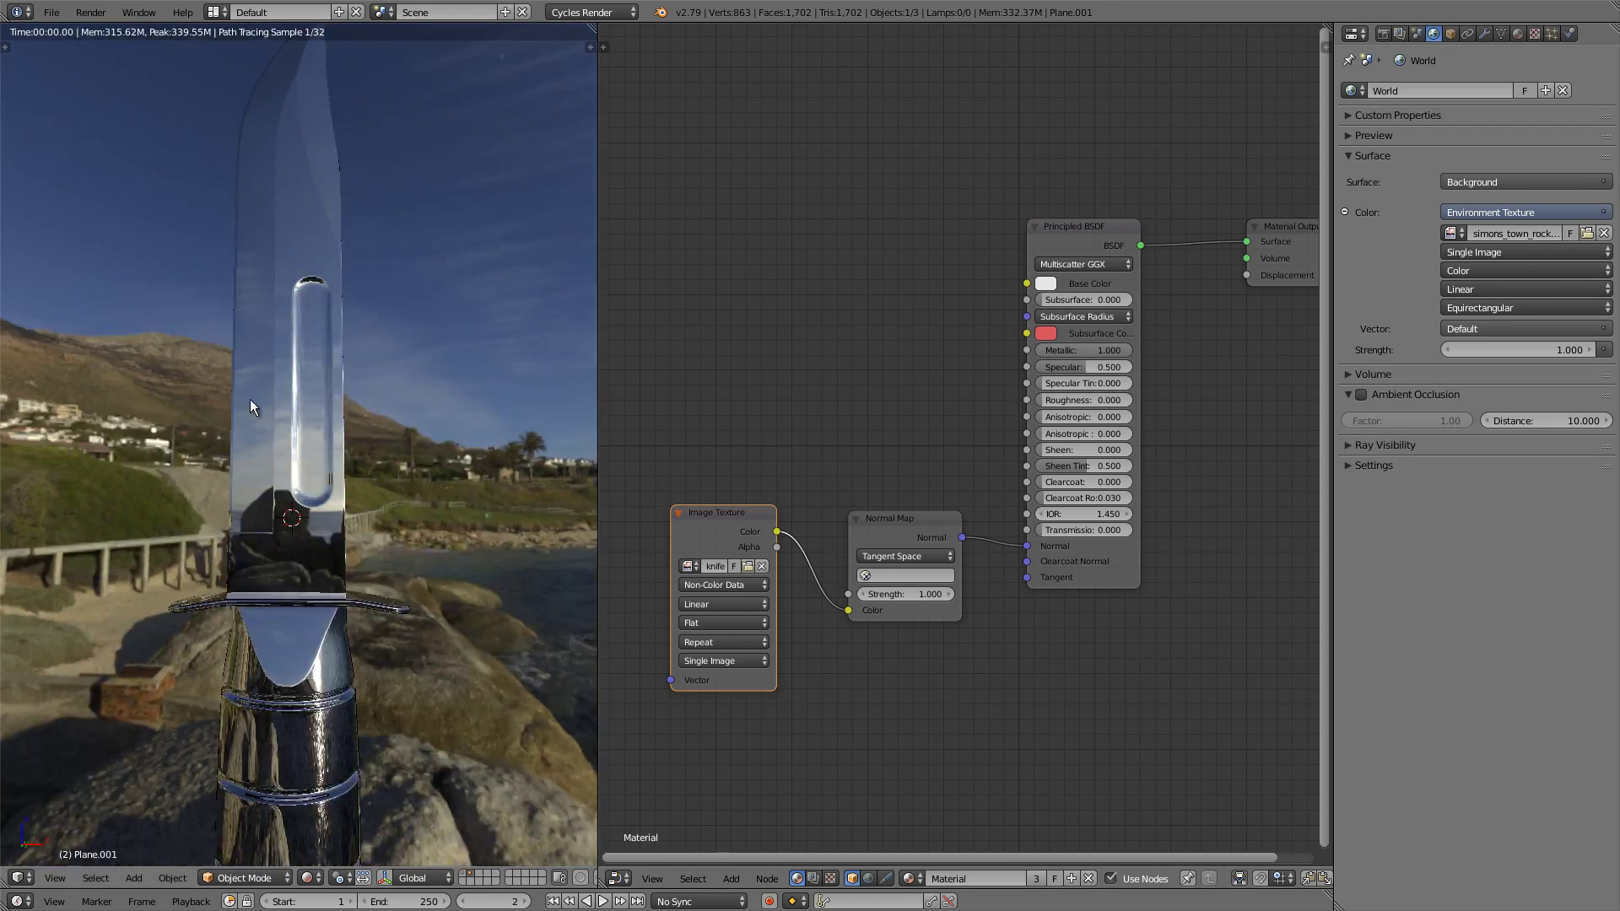
middle_click_drag(243, 398, 386, 466)
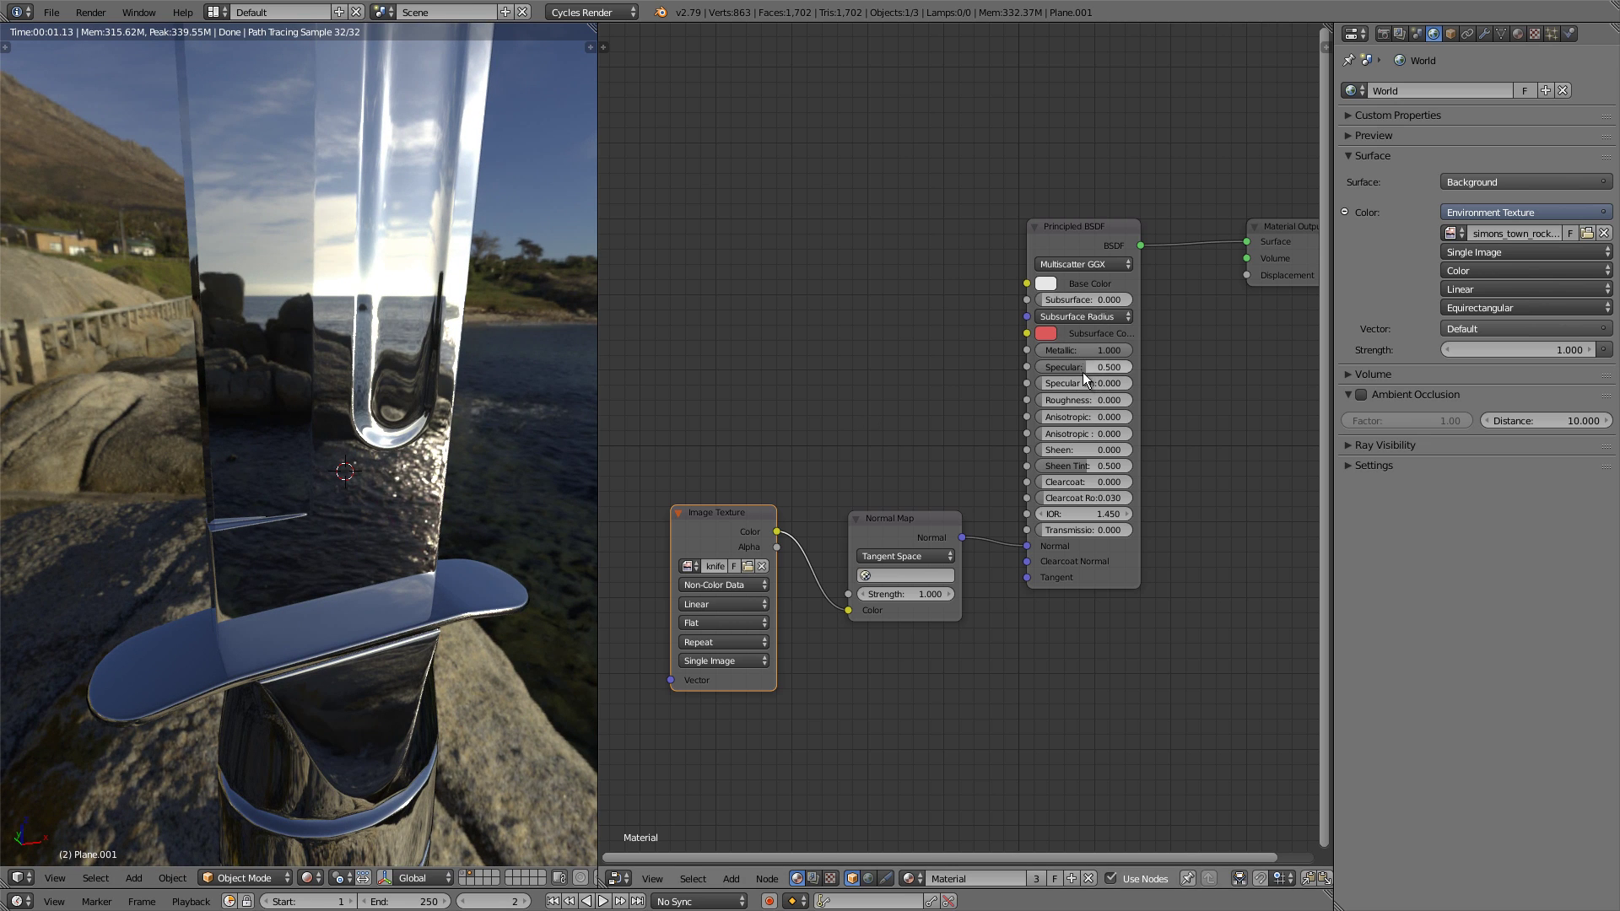
type("0.5")
key("Return")
left_click(1088, 284)
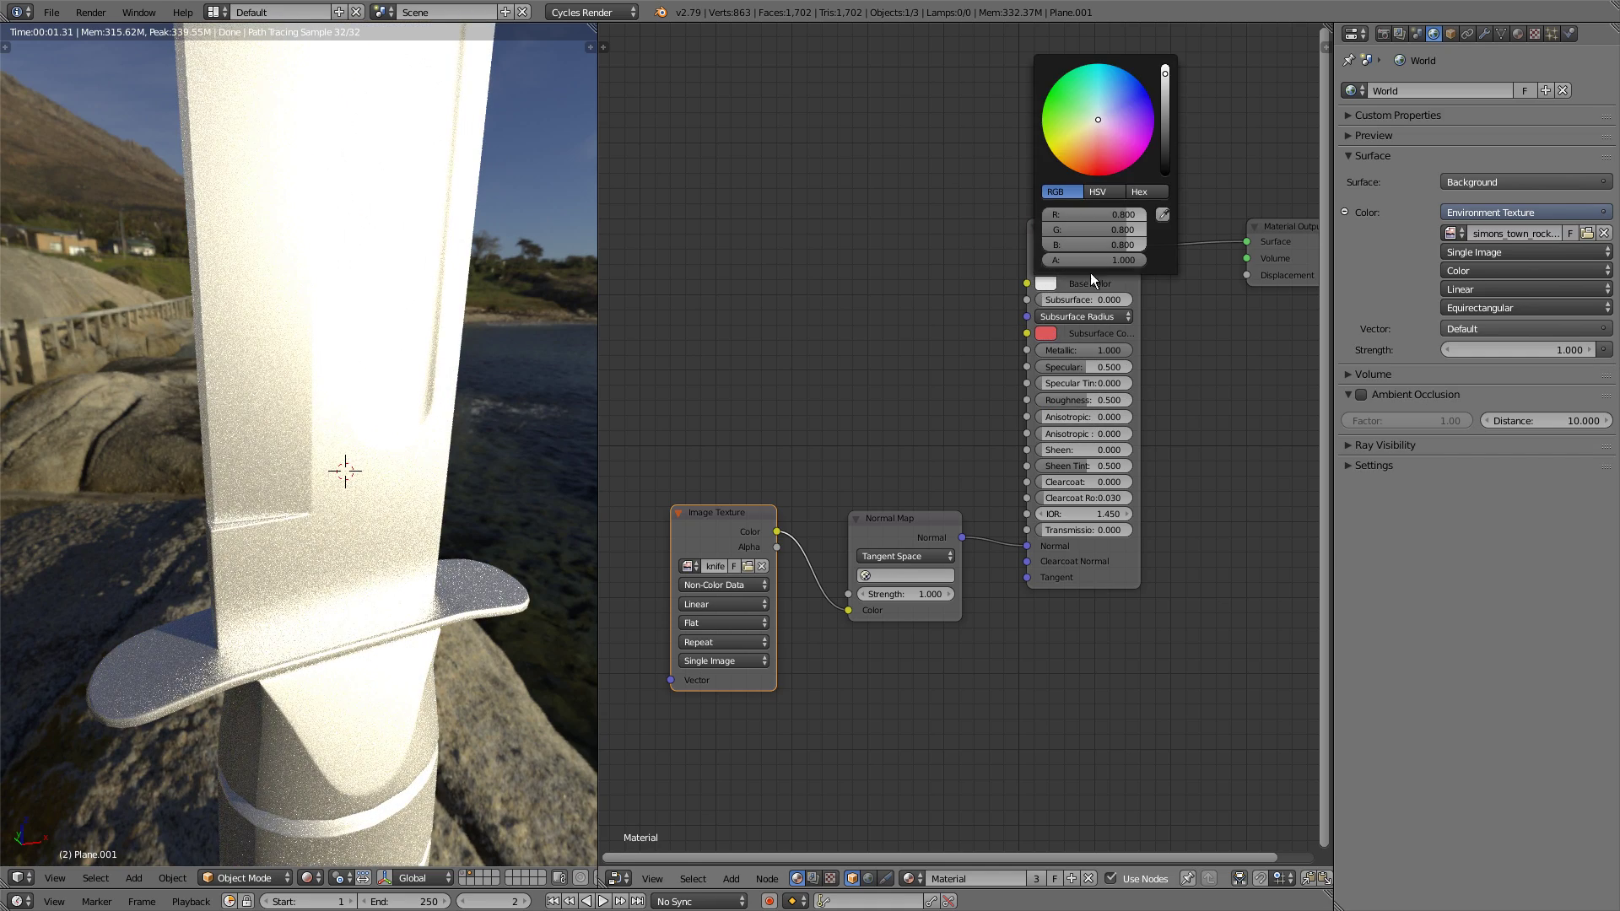
left_click(1166, 164)
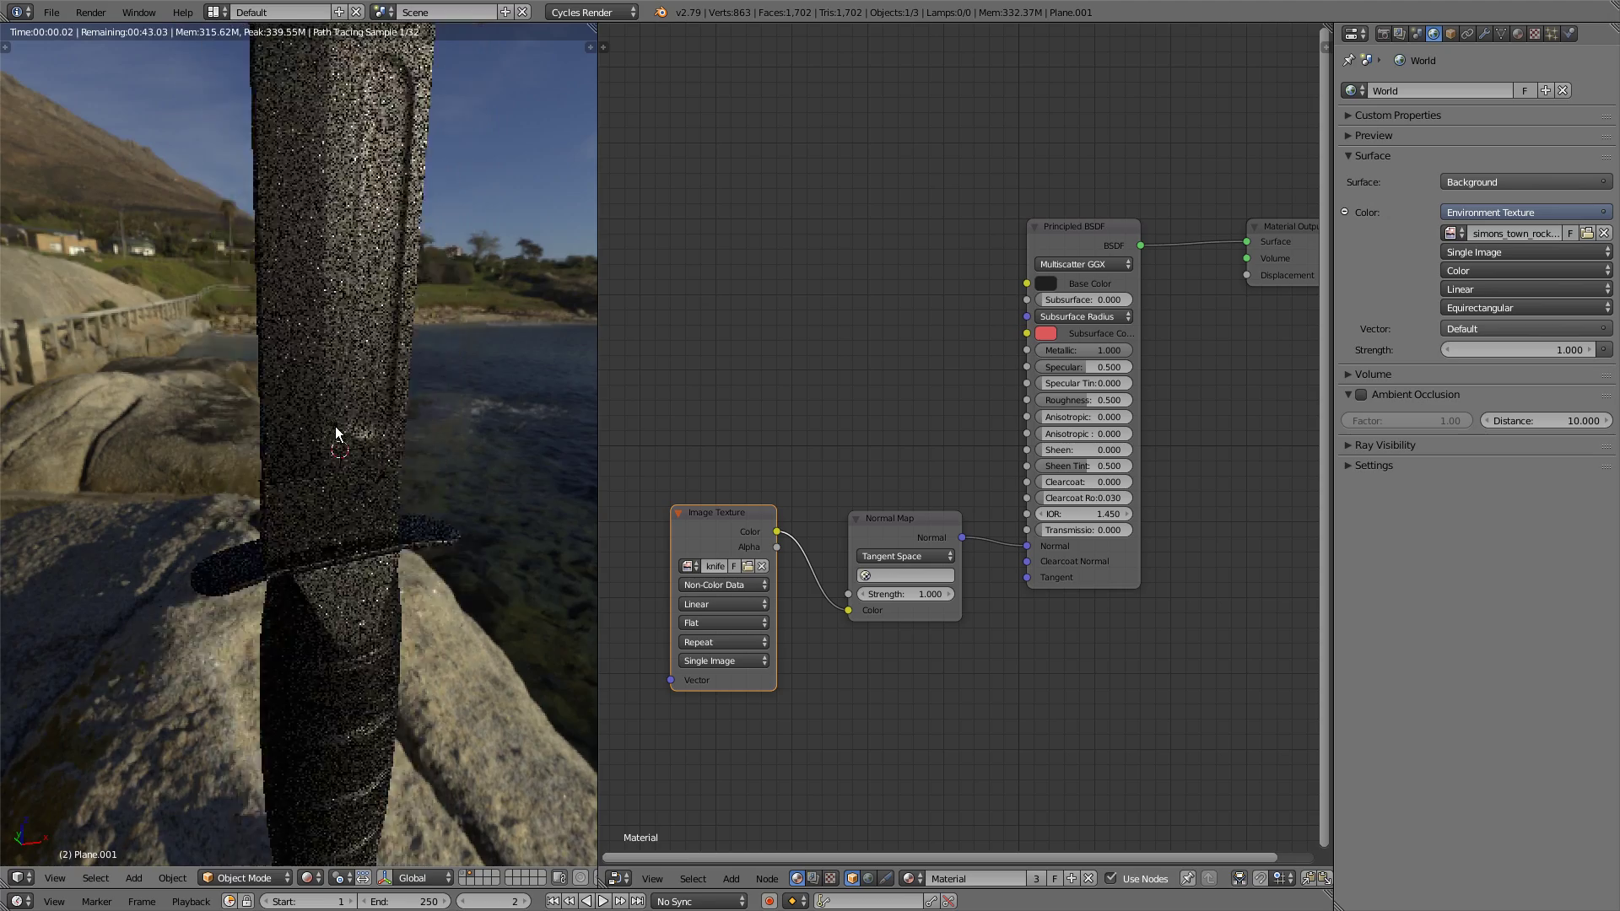
mouse_move(335, 432)
middle_mouse_down()
mouse_move(326, 312)
mouse_move(343, 421)
mouse_move(348, 384)
mouse_move(329, 431)
middle_mouse_up()
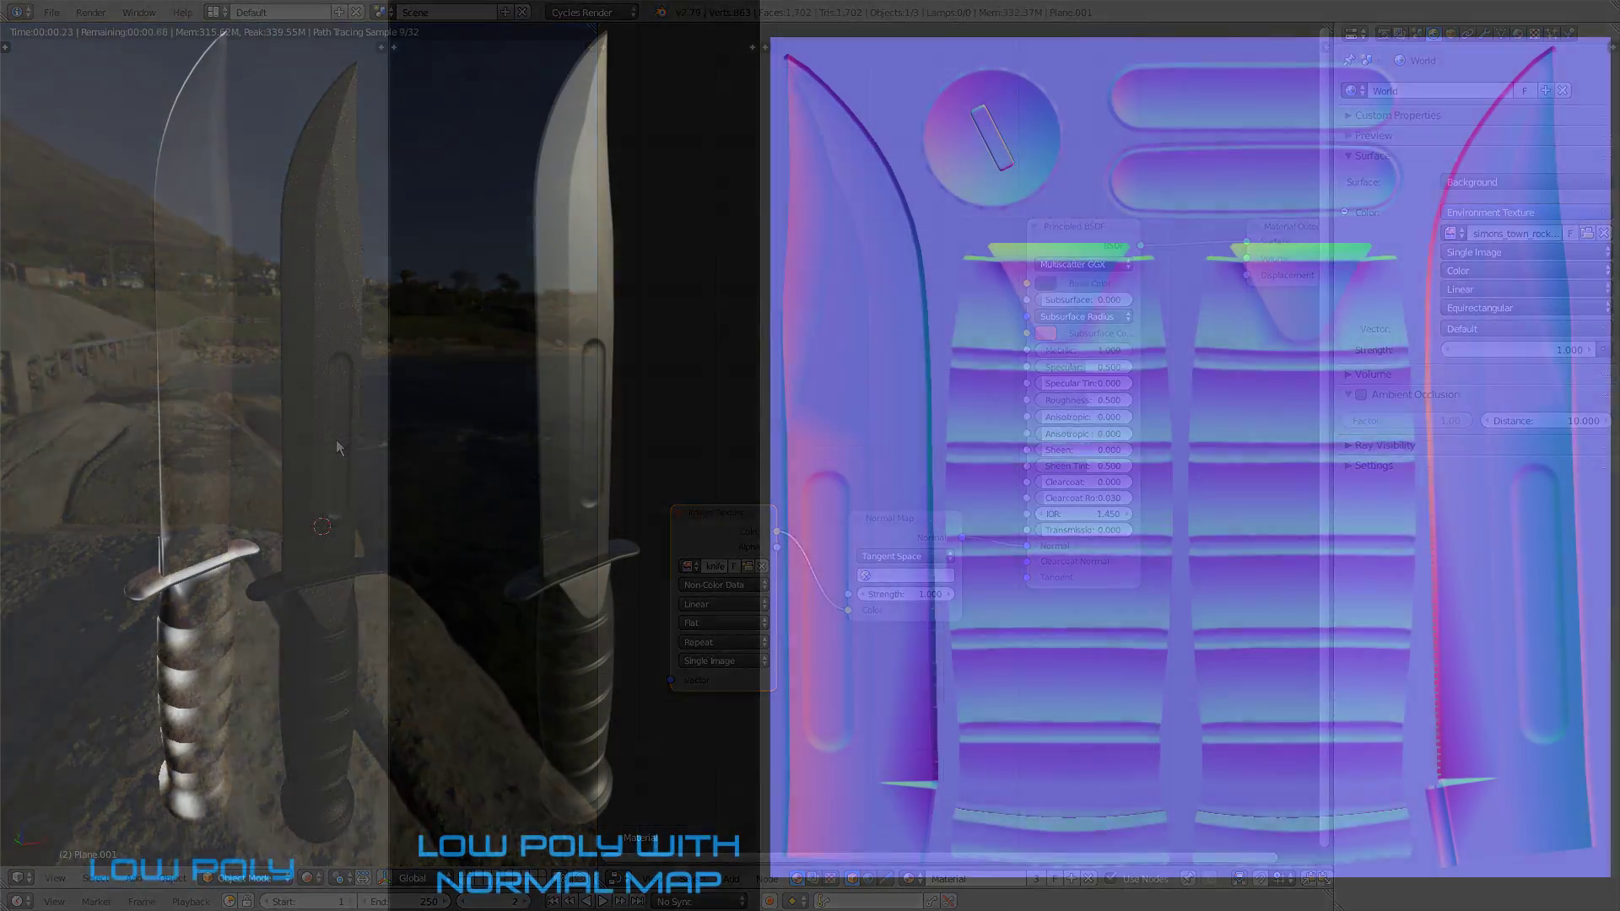